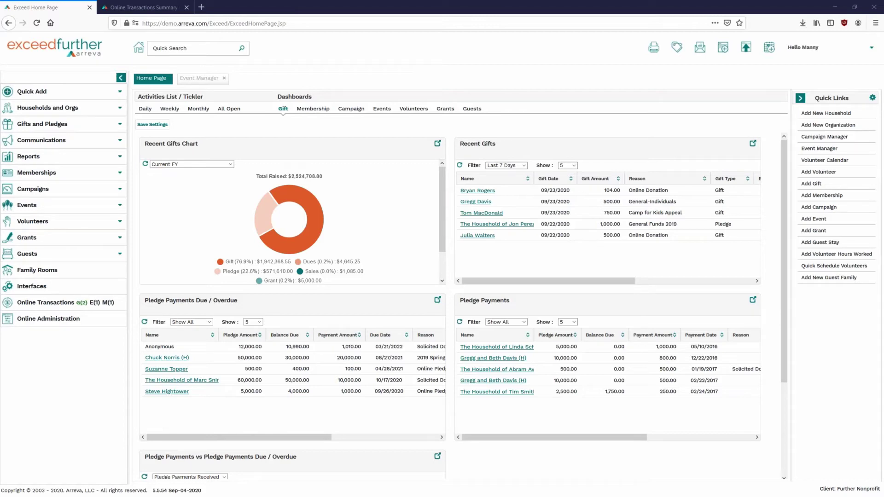
# Open the Event Manager and start creating a new online event
pyautogui.click(65, 210)
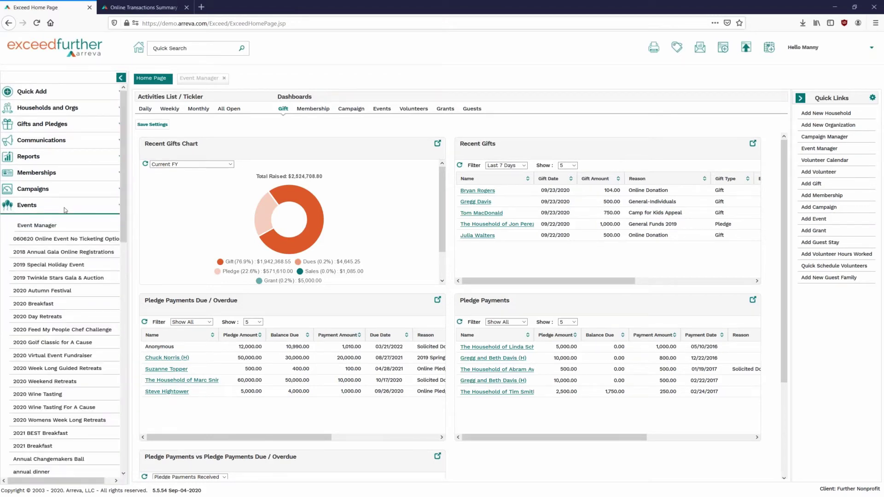
pyautogui.click(40, 226)
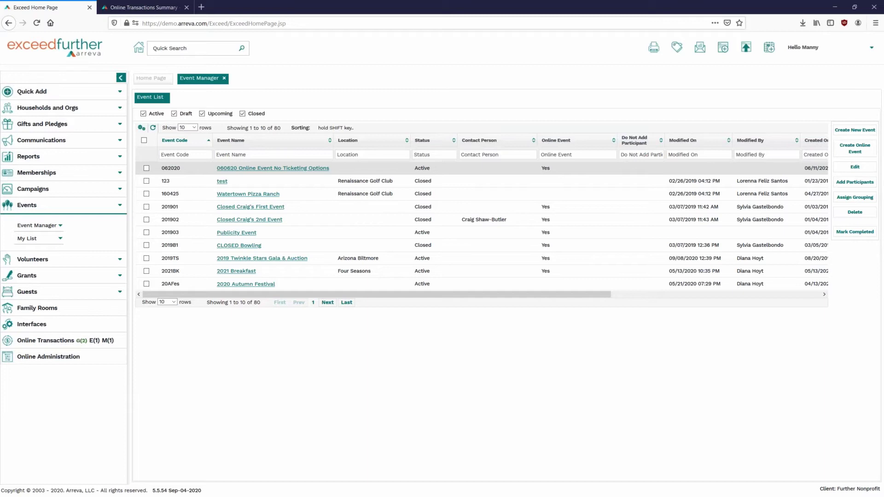
pyautogui.click(849, 149)
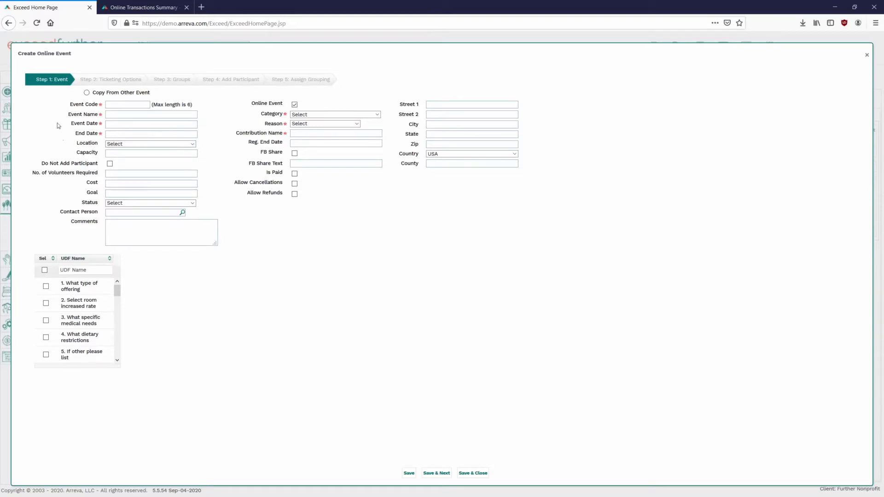
# Turn on Copy From Other Event and review the events available to copy, without choosing one
pyautogui.click(87, 93)
pyautogui.click(219, 93)
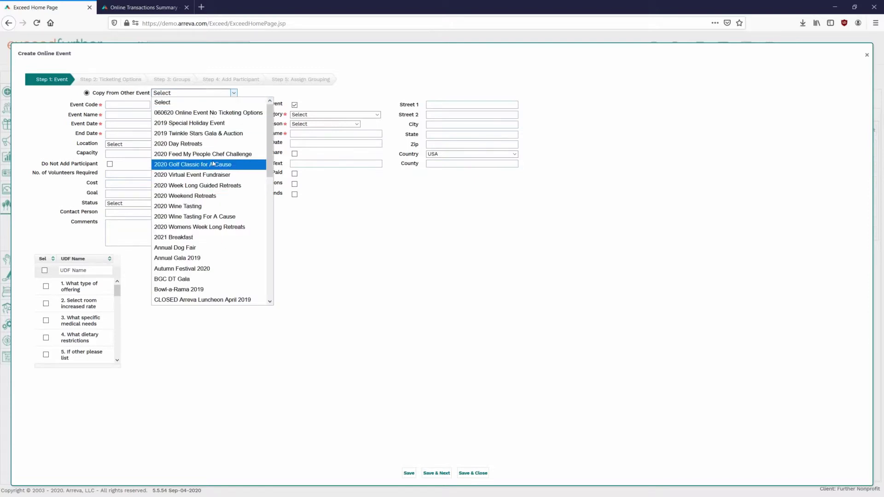
pyautogui.click(234, 93)
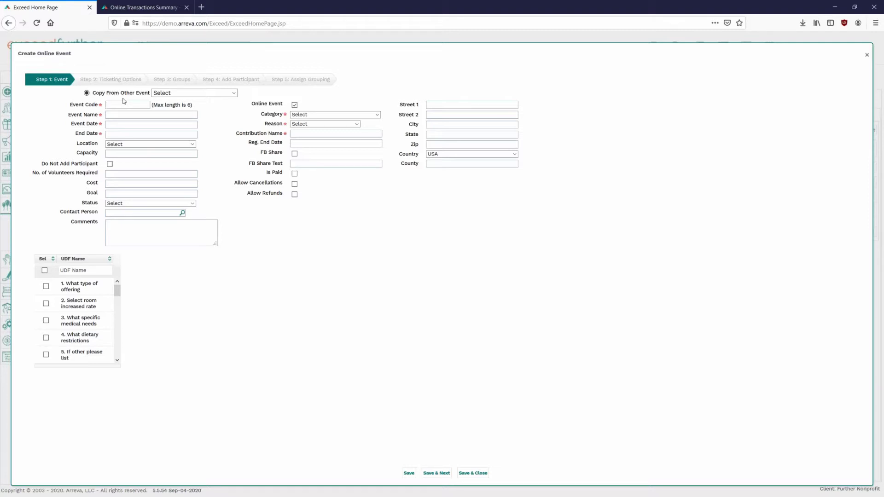
# Enter SEV20 as the event code and "Special Event Virtual" as the event name
pyautogui.write('SEV20')
pyautogui.hotkey('ctrl', 'a')
pyautogui.click(189, 114)
pyautogui.write('Se')
pyautogui.press('BackSpace')
pyautogui.write('pecial Event Virtua')
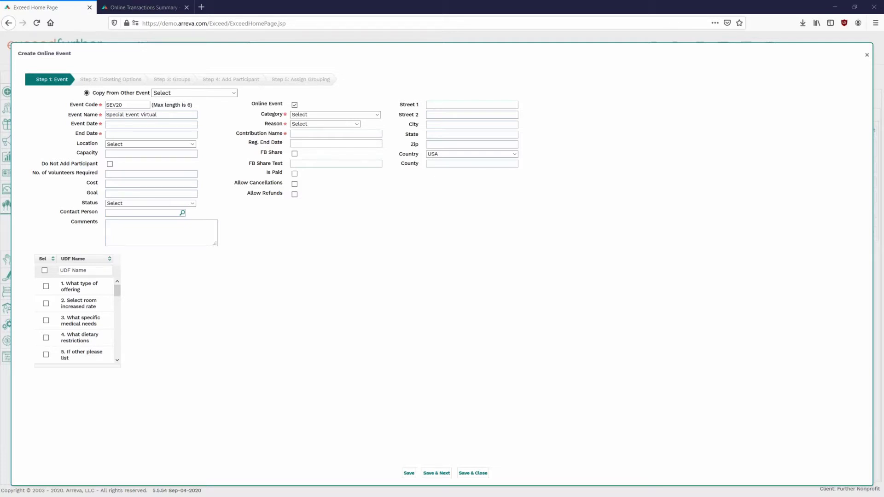
# Set both the event date and the end date to 10/17/2020
pyautogui.click(134, 125)
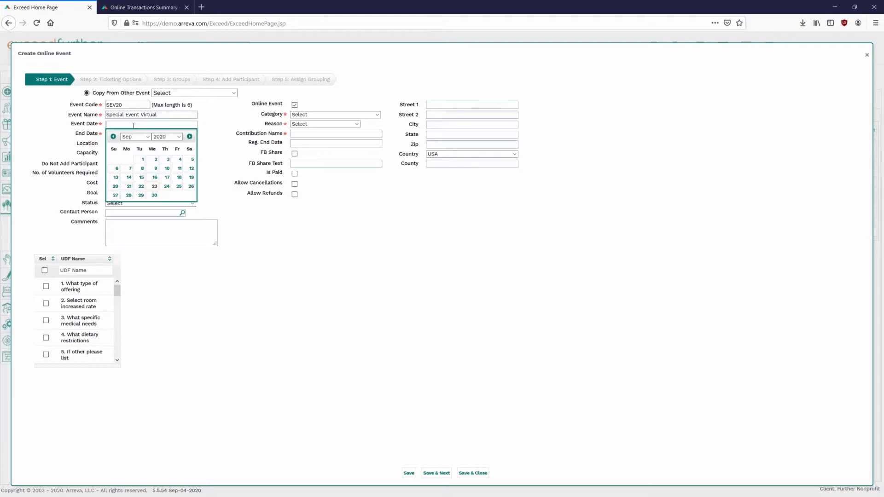
pyautogui.click(188, 137)
pyautogui.click(190, 179)
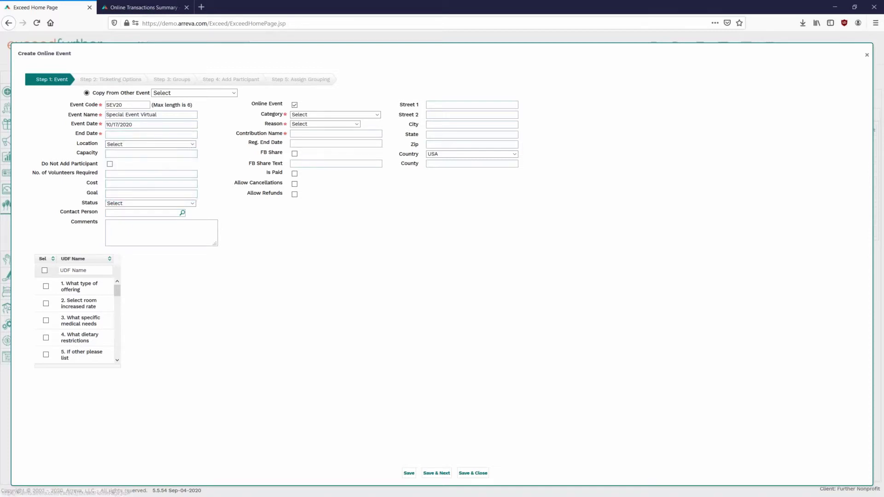
pyautogui.click(151, 134)
pyautogui.click(189, 146)
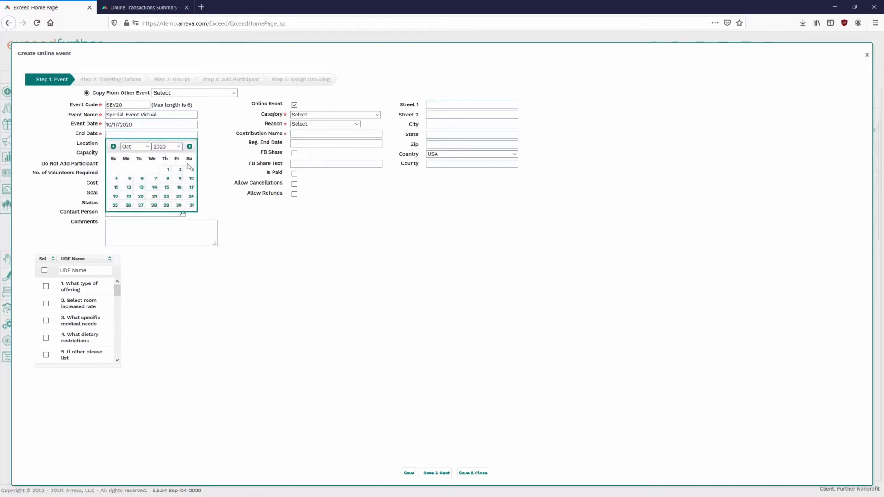
pyautogui.click(190, 186)
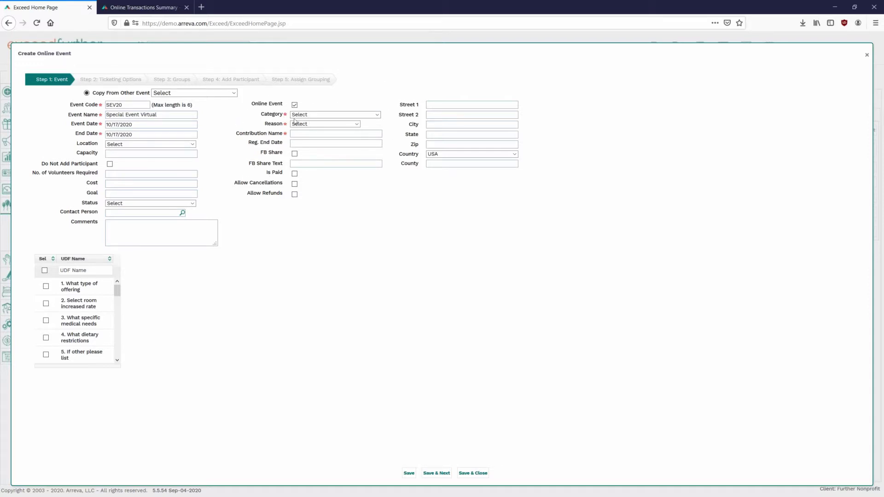
# Add 2020 to the end of the event name and set the category to Virtual Events
pyautogui.click(172, 114)
pyautogui.write('2020')
pyautogui.click(333, 117)
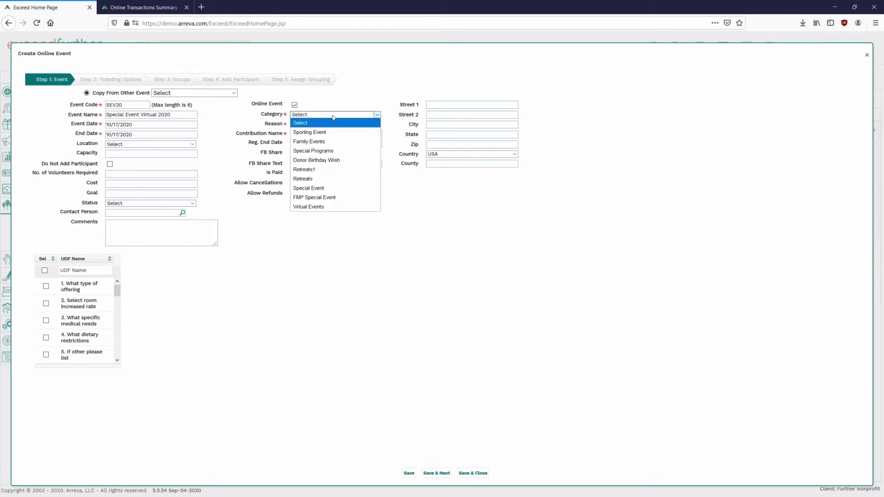
pyautogui.click(322, 208)
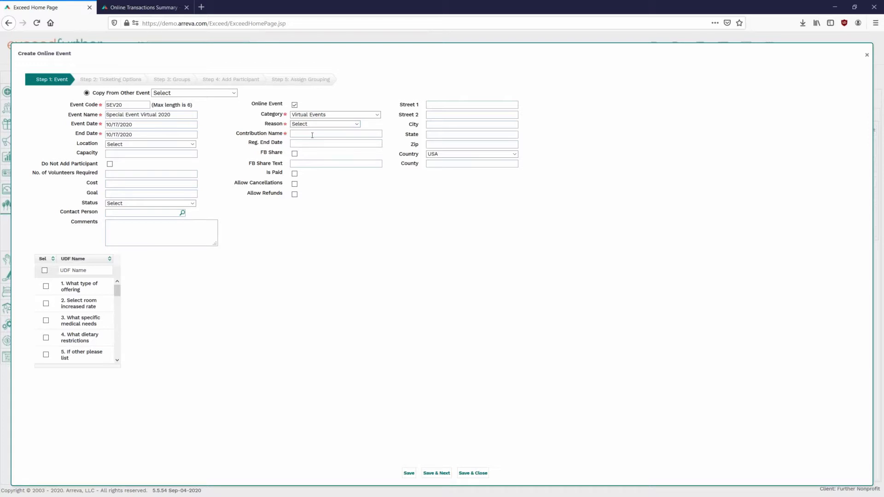
# Set the event's reason to Virtual Event registration
pyautogui.click(334, 125)
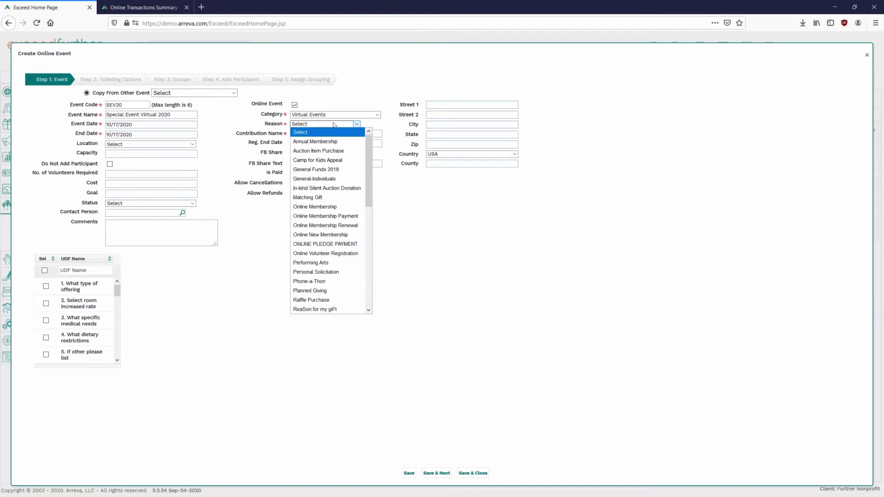
pyautogui.moveTo(369, 148); pyautogui.dragTo(371, 219)
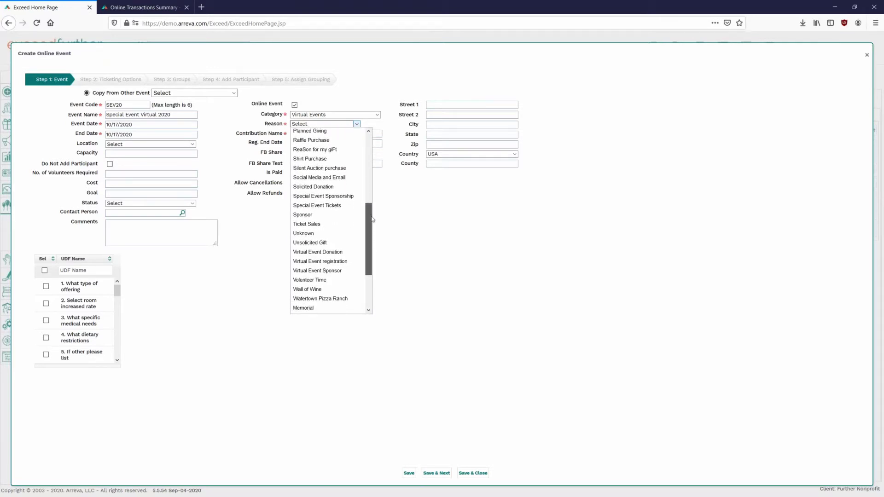
pyautogui.click(323, 263)
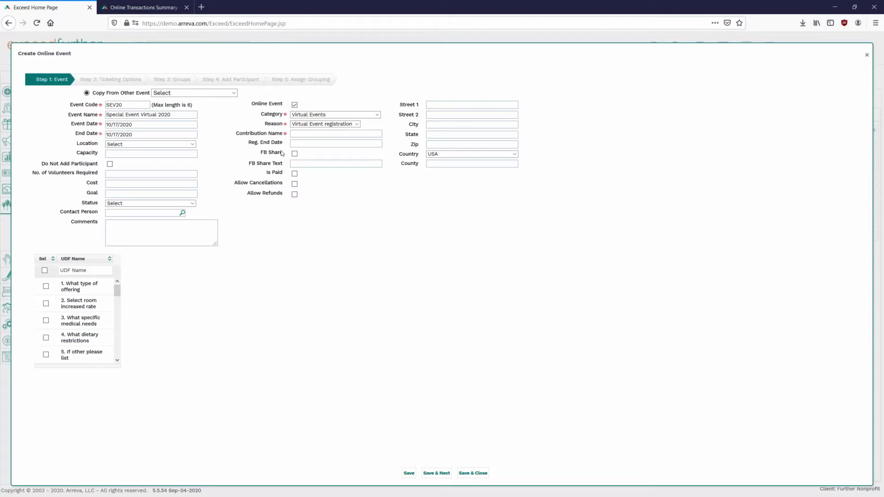
# Copy the event name "Special Event Virtual 2020" into the Contribution Name
pyautogui.hotkey('ctrl', 'shift', 'Left')
pyautogui.hotkey('ctrl', 'shift', 'Left')
pyautogui.hotkey('ctrl', 'shift', 'Left')
pyautogui.hotkey('ctrl', 'shift', 'Left')
pyautogui.hotkey('ctrl', 'c')
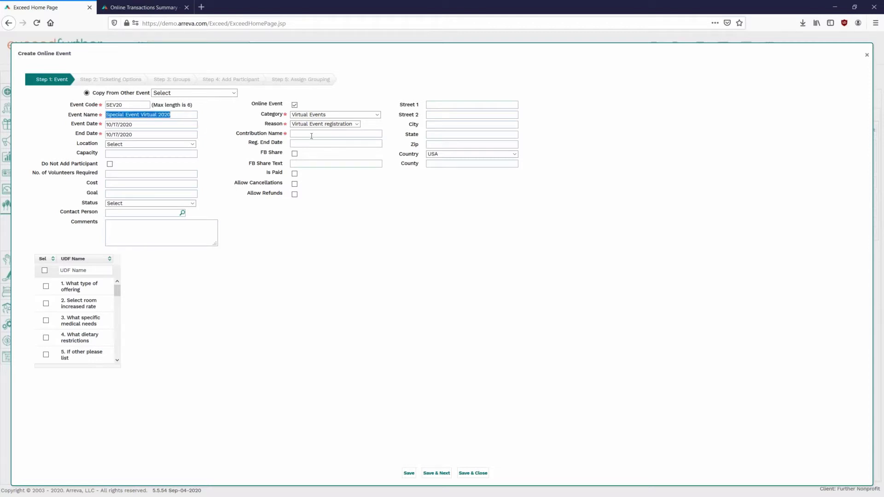
pyautogui.click(311, 136)
pyautogui.hotkey('ctrl', 'v')
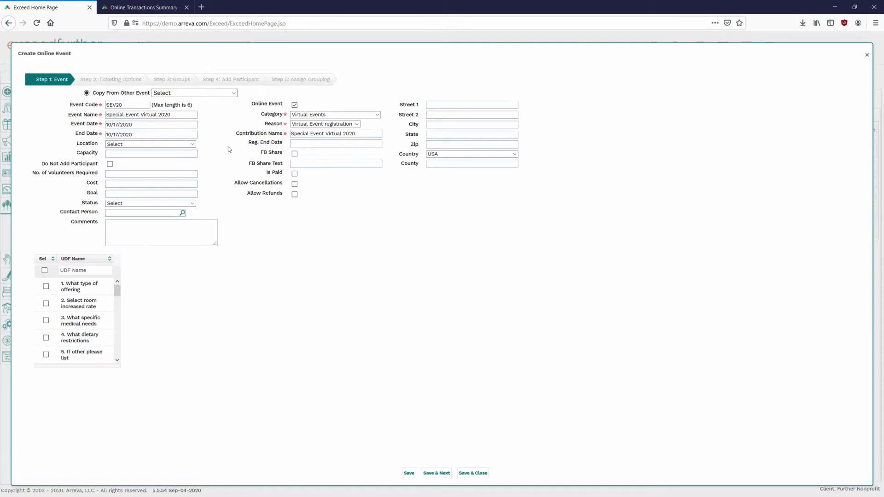
# Set the registration end date to 10/15/2020 and enable FB Share and Is Paid
pyautogui.click(311, 144)
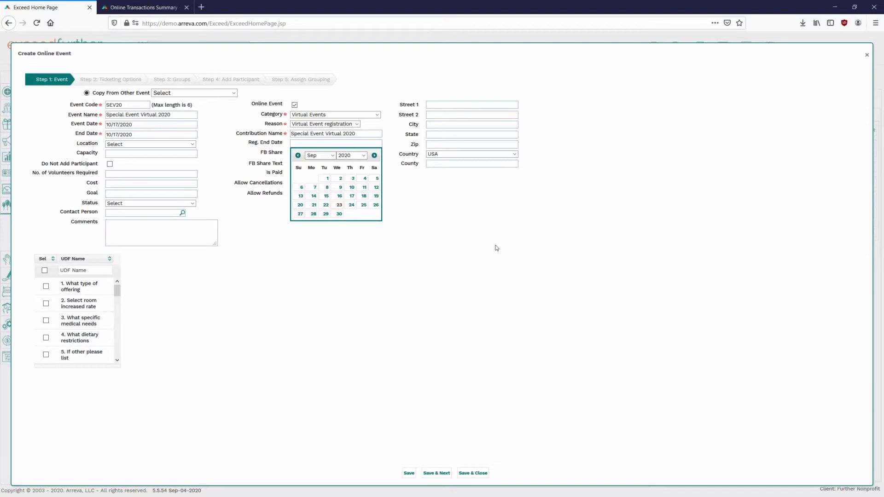
pyautogui.click(374, 156)
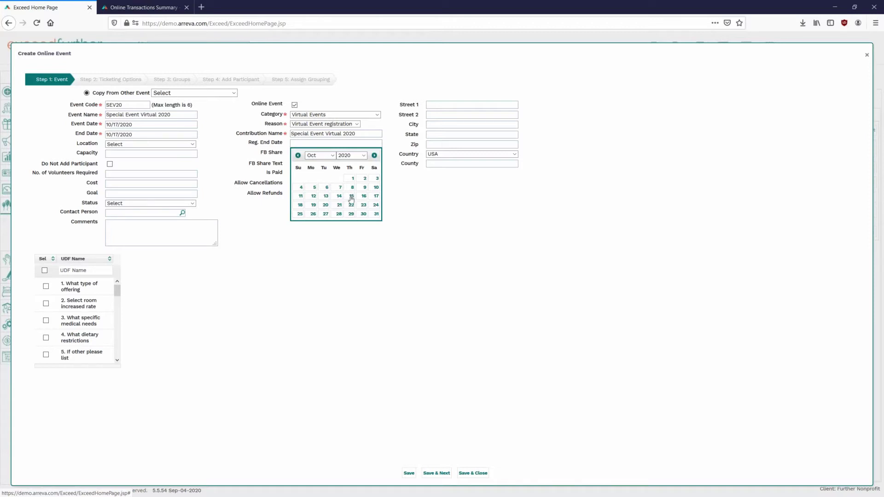
pyautogui.click(353, 197)
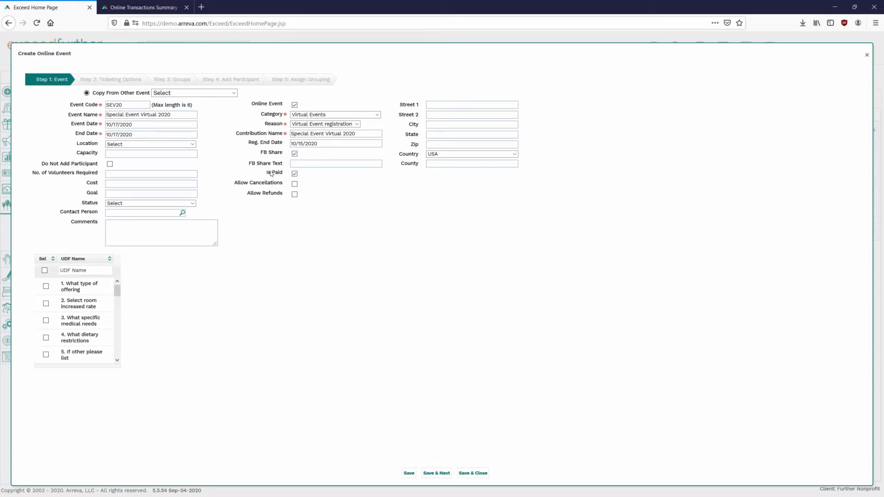
pyautogui.tripleClick(295, 174)
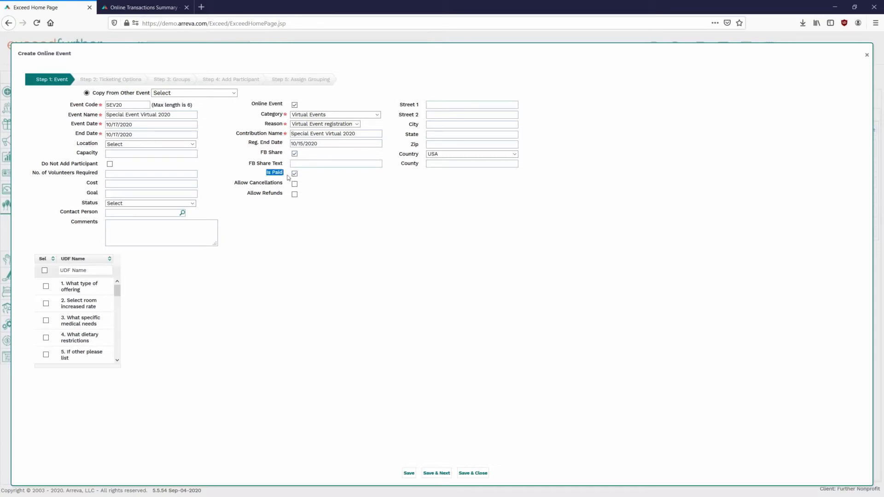
pyautogui.click(340, 177)
# Include the Age user-defined field, then save the event details and continue to the ticketing options
pyautogui.moveTo(117, 290); pyautogui.dragTo(115, 310)
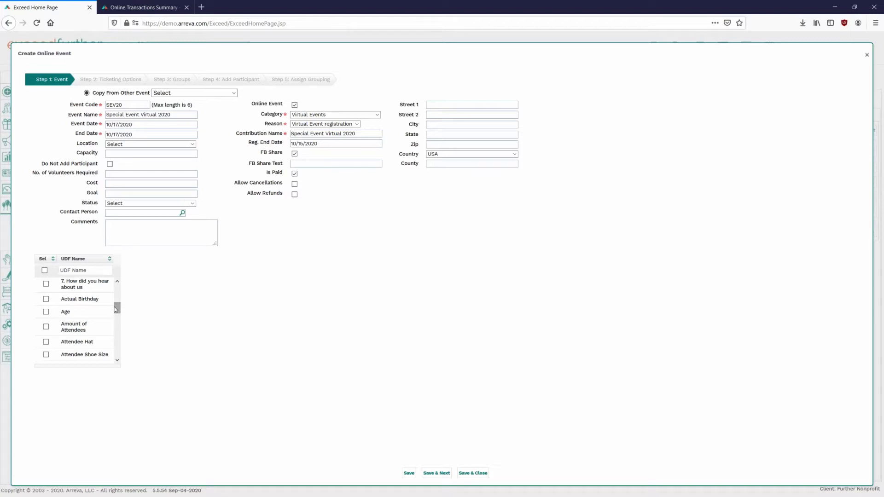
pyautogui.click(46, 311)
pyautogui.click(436, 473)
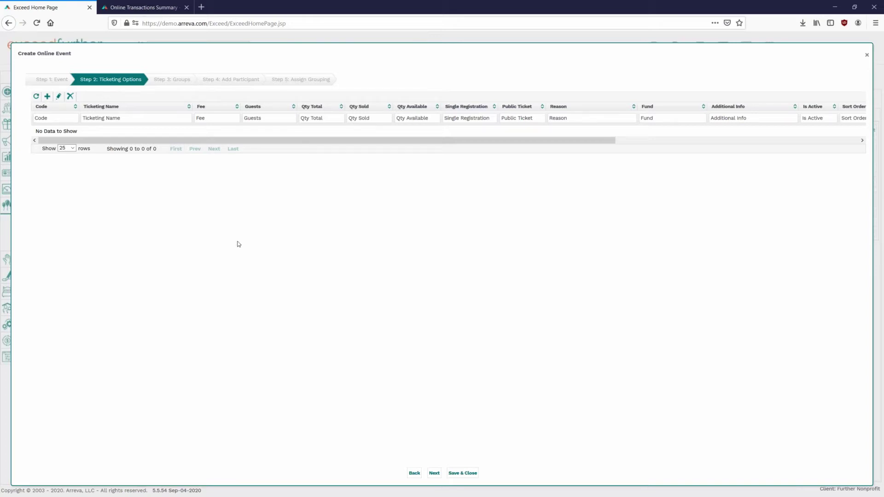
# Add an event ticketing option with "VIP Sponsor" as both its code and its ticketing name
pyautogui.click(48, 96)
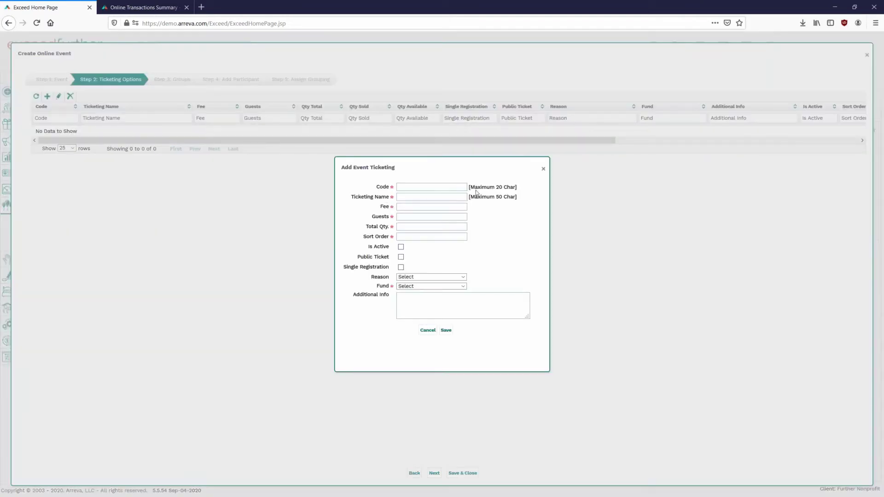
pyautogui.click(447, 185)
pyautogui.click(440, 196)
pyautogui.click(419, 187)
pyautogui.write('VIP Sponsor')
pyautogui.write('VIP Sponsor')
# Set the VIP Sponsor ticket's fee to 1,000.00, guests to 6 and total quantity to 5
pyautogui.click(418, 207)
pyautogui.press('Tab')
pyautogui.write('100')
pyautogui.click(516, 213)
pyautogui.write('6')
pyautogui.click(444, 227)
pyautogui.moveTo(460, 226); pyautogui.dragTo(473, 229)
pyautogui.moveTo(369, 218); pyautogui.dragTo(391, 217)
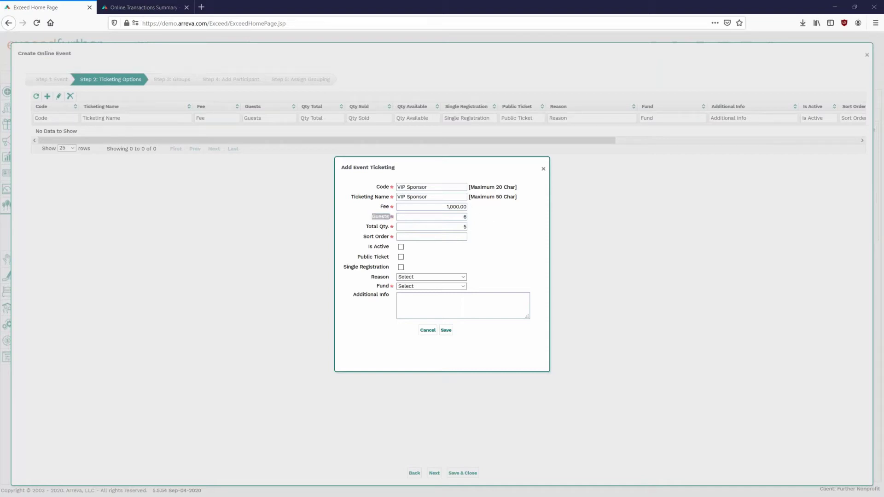
pyautogui.click(498, 256)
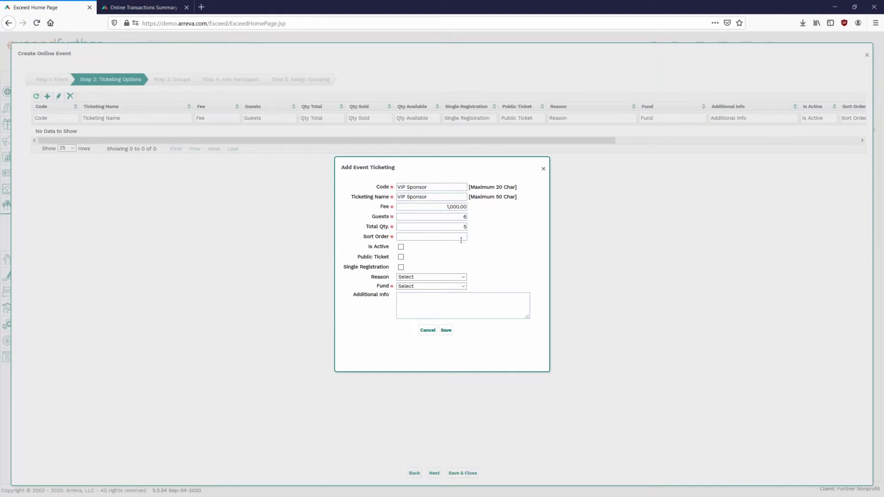
# Give the VIP Sponsor ticket sort order 1 and mark it as active and as a public ticket
pyautogui.write('1')
pyautogui.click(400, 247)
pyautogui.click(400, 258)
pyautogui.click(400, 258)
pyautogui.click(401, 256)
pyautogui.click(401, 256)
# Set the ticket's reason to Virtual Event Sponsor and its fund to Unrestricted
pyautogui.click(454, 277)
pyautogui.scroll(-10, 465, 410)
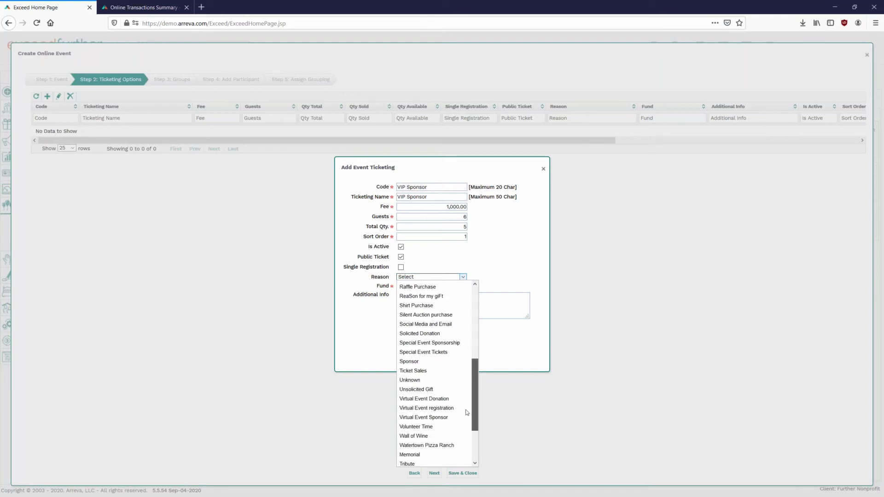
pyautogui.click(419, 417)
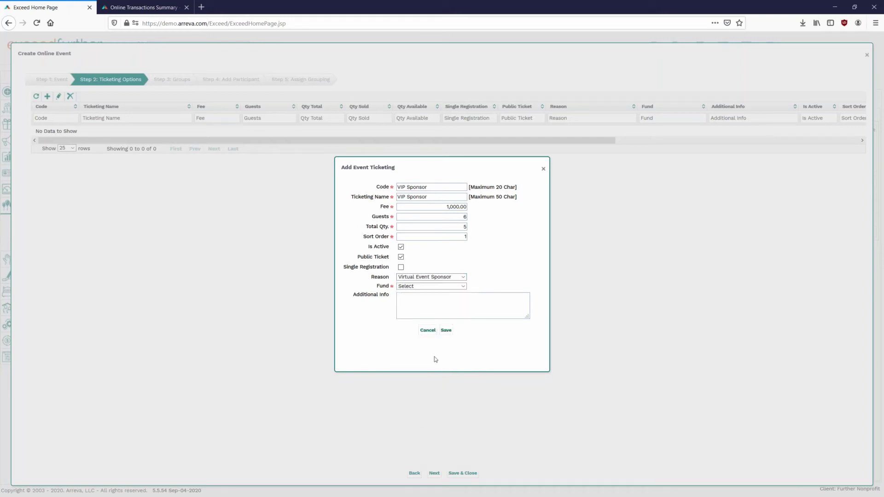
pyautogui.click(417, 286)
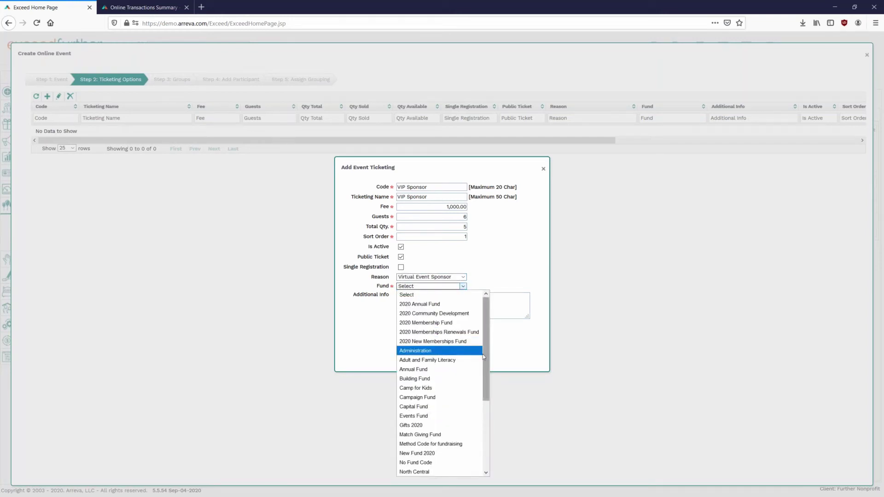
pyautogui.scroll(-4, 483, 354)
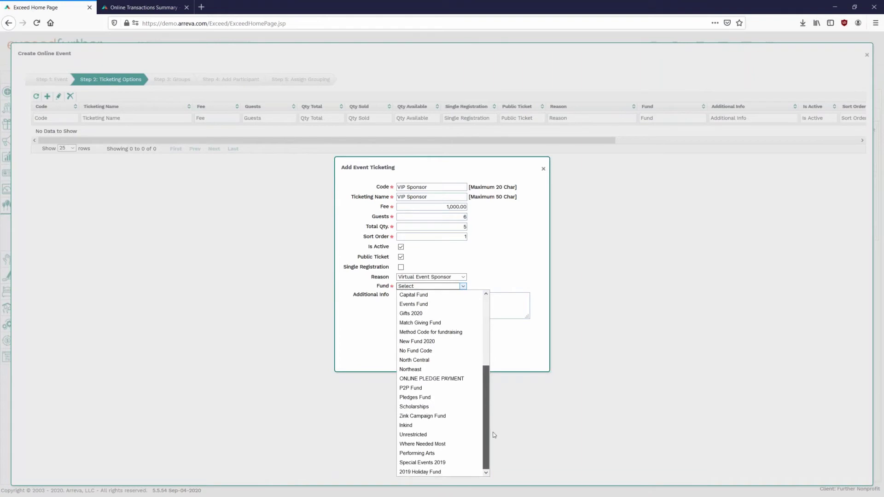
pyautogui.click(428, 434)
# Set Additional Info to "Registration for the full virtual experience, Logo on Pre-Event and Event slides, Optional Watch Party Platter for 10, Program listing as VIP Sponsor"
pyautogui.click(428, 305)
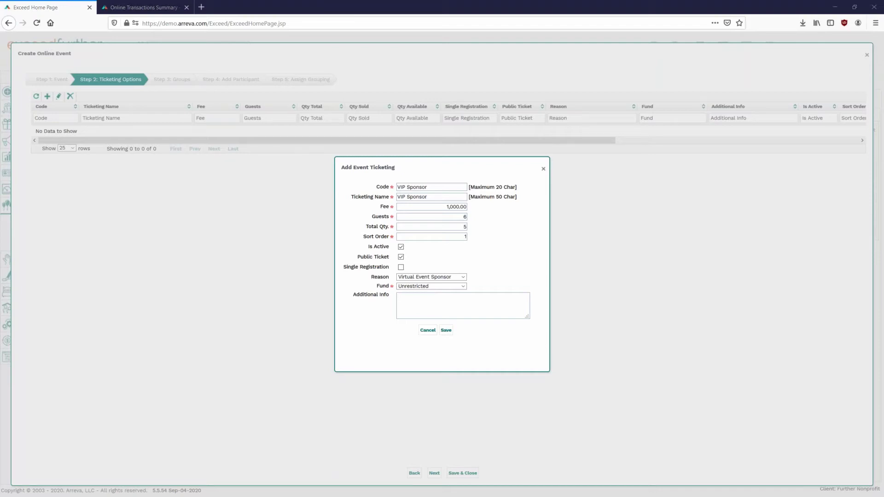
pyautogui.hotkey('ctrl', 'v')
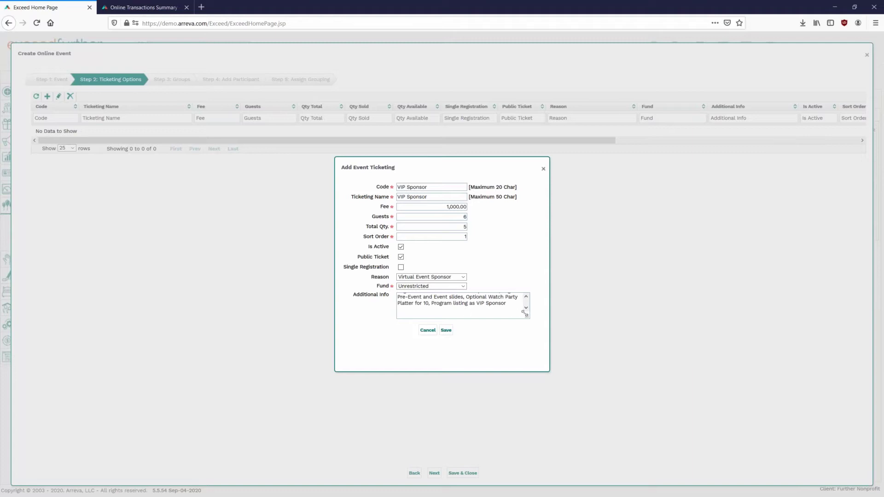
pyautogui.moveTo(525, 314); pyautogui.dragTo(519, 363)
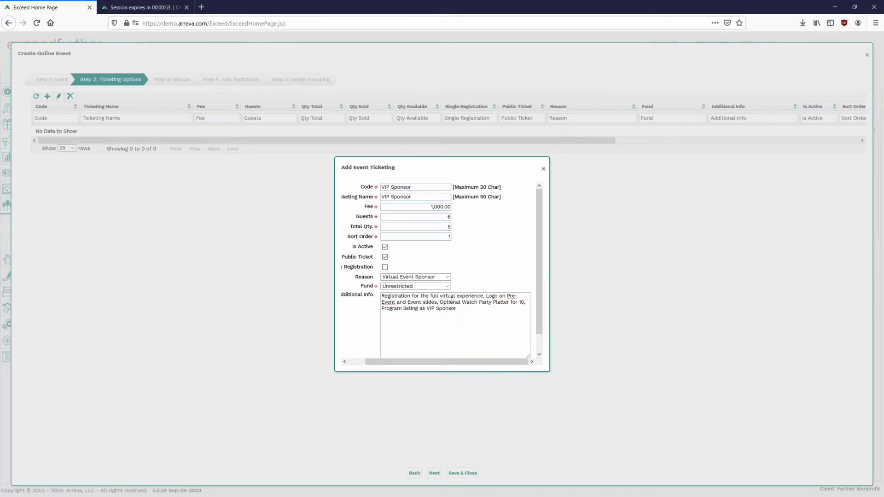
pyautogui.scroll(-2, 448, 324)
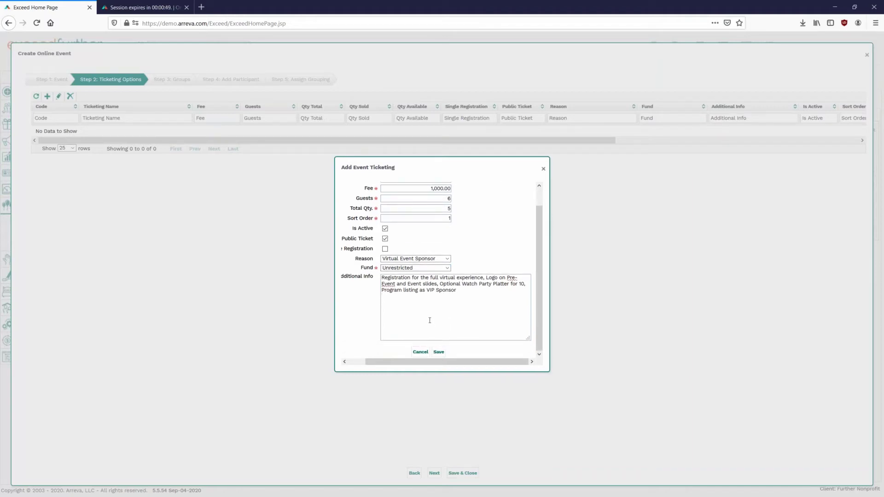
pyautogui.moveTo(389, 362); pyautogui.dragTo(372, 368)
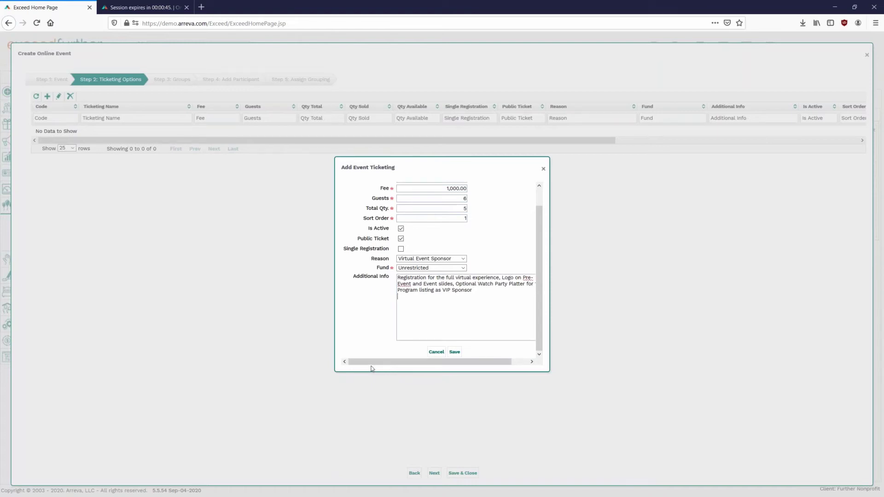
# Save the VIP Sponsor ticket and start a new ticket named "Special event Watch Party"
pyautogui.click(456, 352)
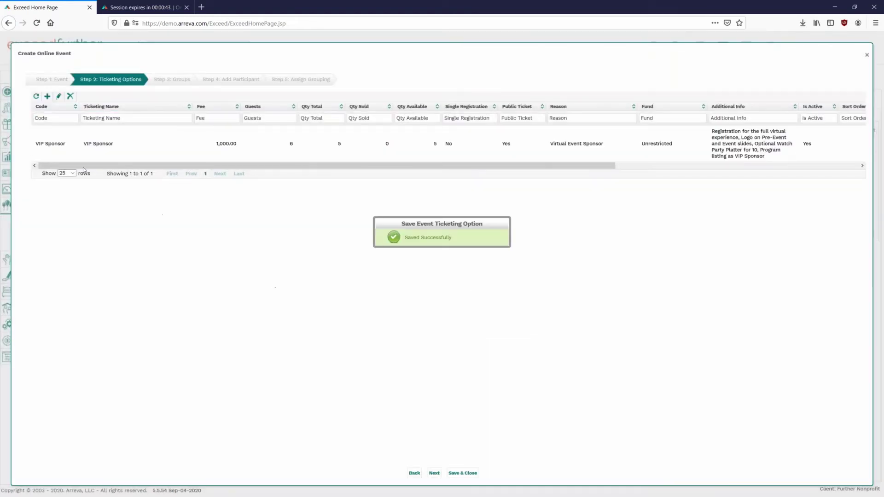
pyautogui.click(47, 97)
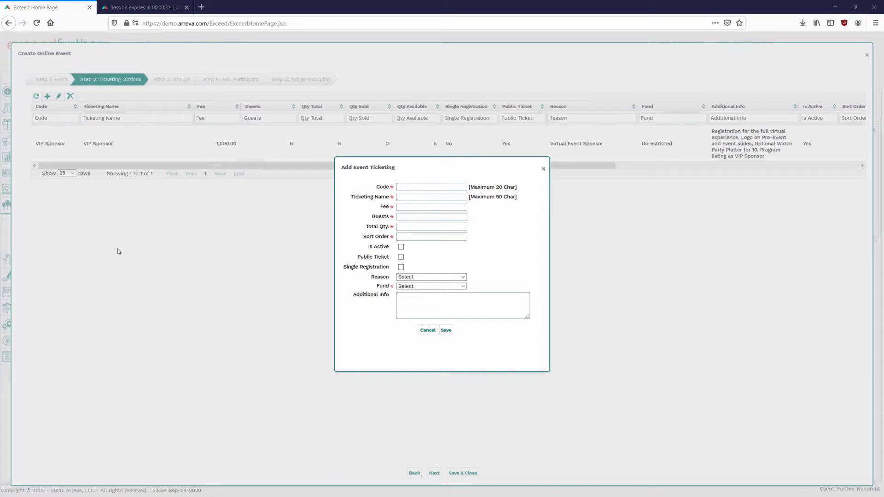
pyautogui.click(422, 197)
pyautogui.write('Special event Watch Party')
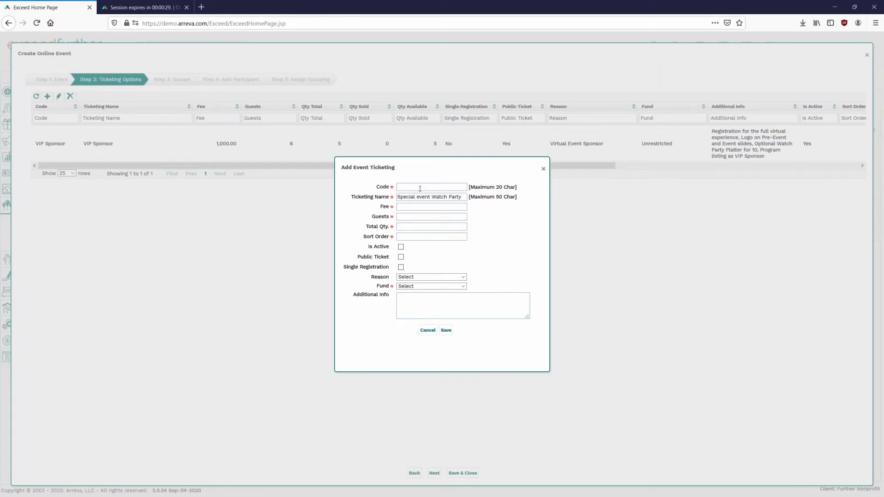
# Give the Special event Watch Party ticket code SEWP, a fee of 600.00 and 6 guests
pyautogui.click(453, 216)
pyautogui.write('6')
pyautogui.write('E')
pyautogui.write('W')
pyautogui.write('6')
pyautogui.write('00')
pyautogui.click(524, 235)
pyautogui.moveTo(462, 216); pyautogui.dragTo(475, 216)
pyautogui.click(474, 216)
# Set the SEWP ticket's Additional Info to "Registration for the full virtual experience Watch Party Platter for 5"
pyautogui.click(453, 307)
pyautogui.write('Registration for the full virtual experience Watch Party Platter for 5')
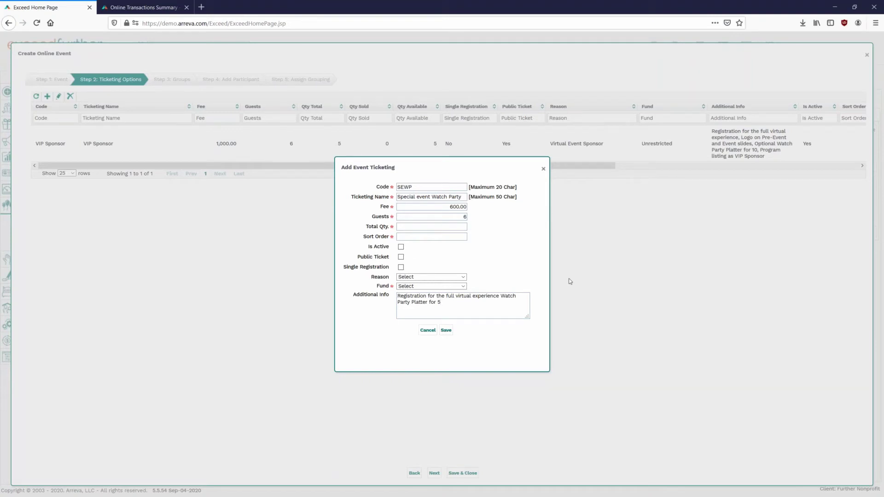
# Set the SEWP ticket's guests to 5, total quantity to 10 and sort order to 2, and mark it active and public
pyautogui.doubleClick(464, 217)
pyautogui.write('5')
pyautogui.click(448, 226)
pyautogui.write('10')
pyautogui.click(444, 236)
pyautogui.write('2')
pyautogui.click(401, 247)
pyautogui.click(401, 256)
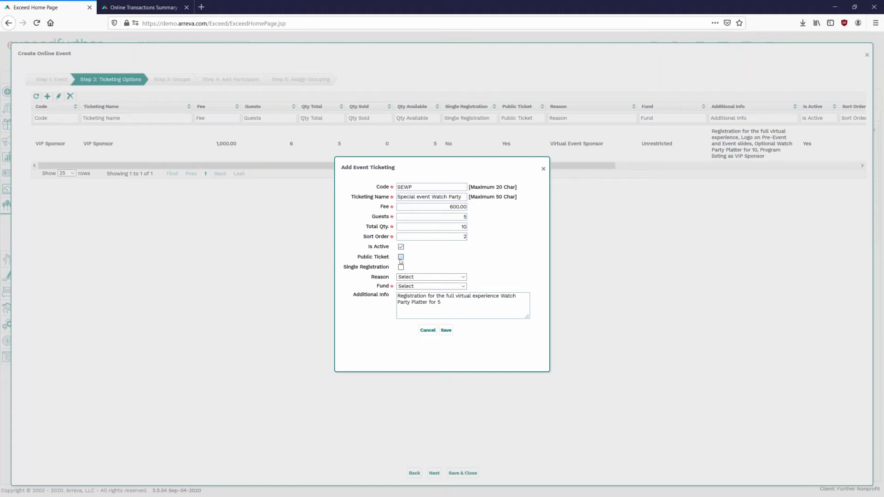
# Set the SEWP ticket's reason to Virtual Event registration and its fund to Unrestricted, and save the ticket
pyautogui.click(420, 277)
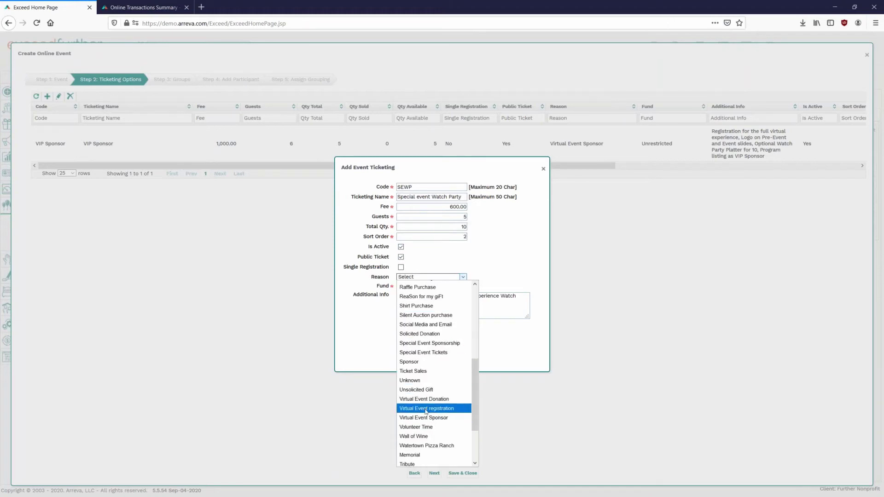
pyautogui.click(424, 408)
pyautogui.click(419, 286)
pyautogui.scroll(-5, 422, 405)
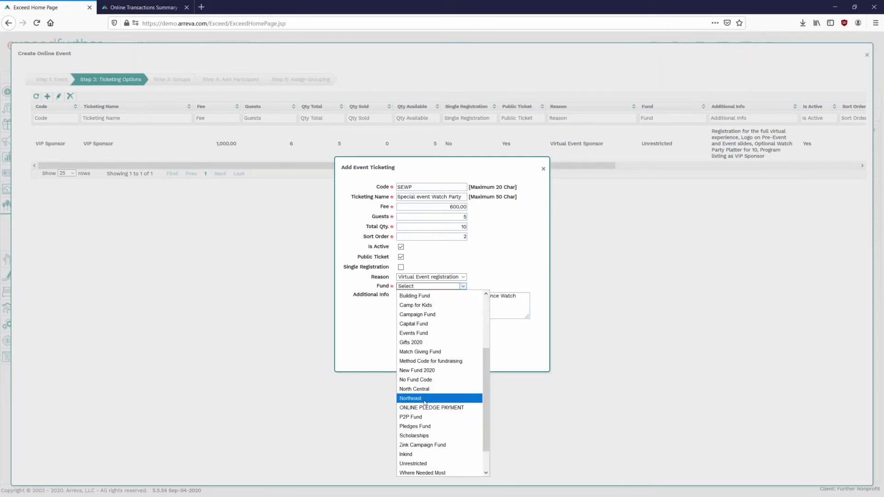
pyautogui.click(423, 435)
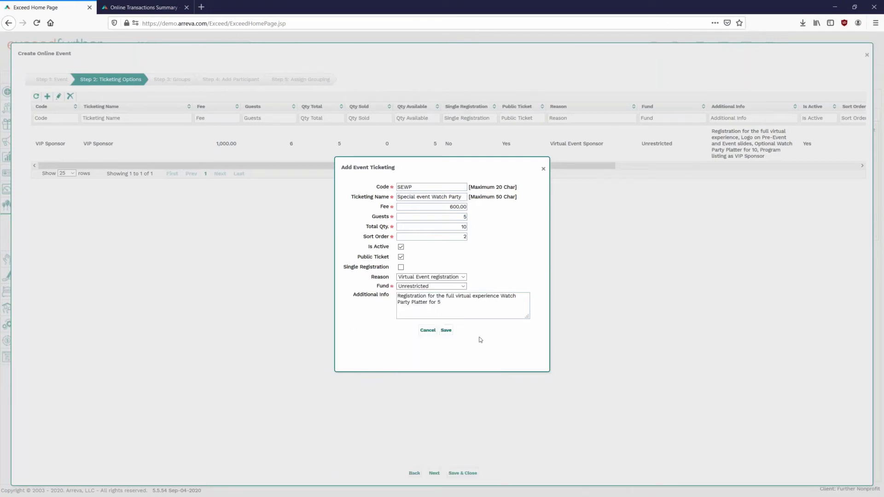
pyautogui.click(446, 331)
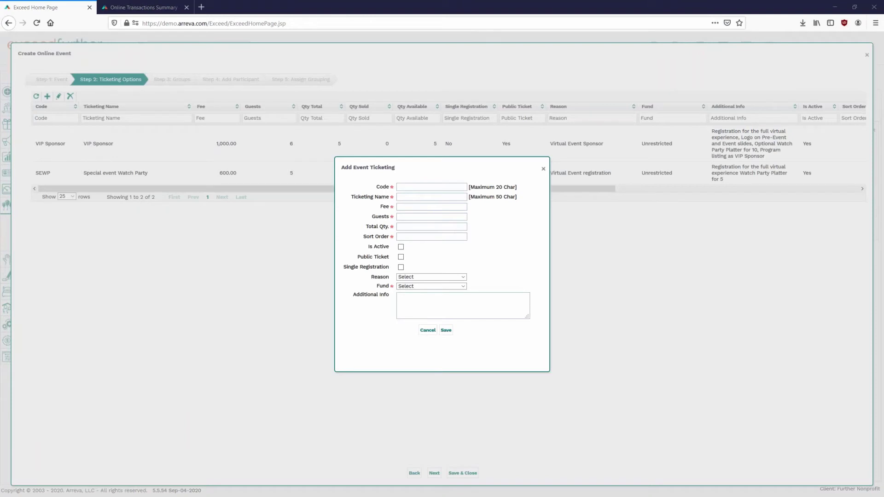
# Add a ticket named "House Watch Party" with code HWP, a fee of 300.00 and 4 guests
pyautogui.click(419, 197)
pyautogui.write('House Watch Party')
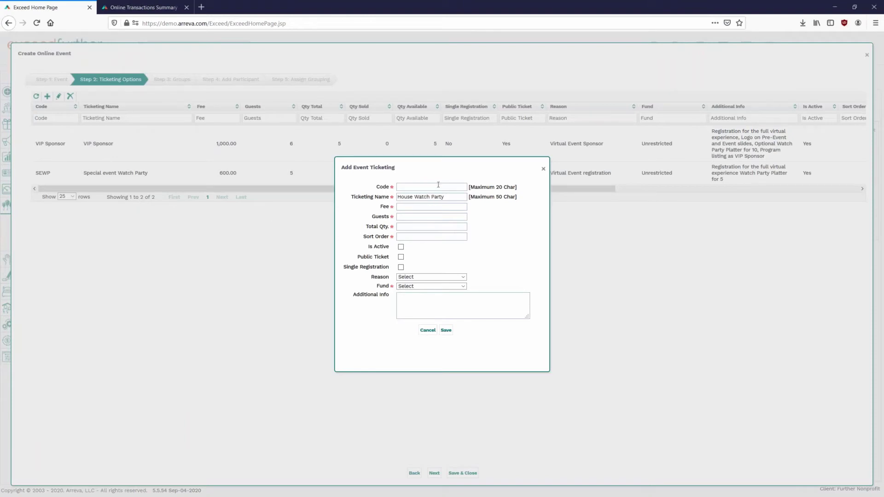
pyautogui.click(436, 188)
pyautogui.click(441, 206)
pyautogui.write('3')
pyautogui.write('300')
pyautogui.press('Tab')
pyautogui.write('4')
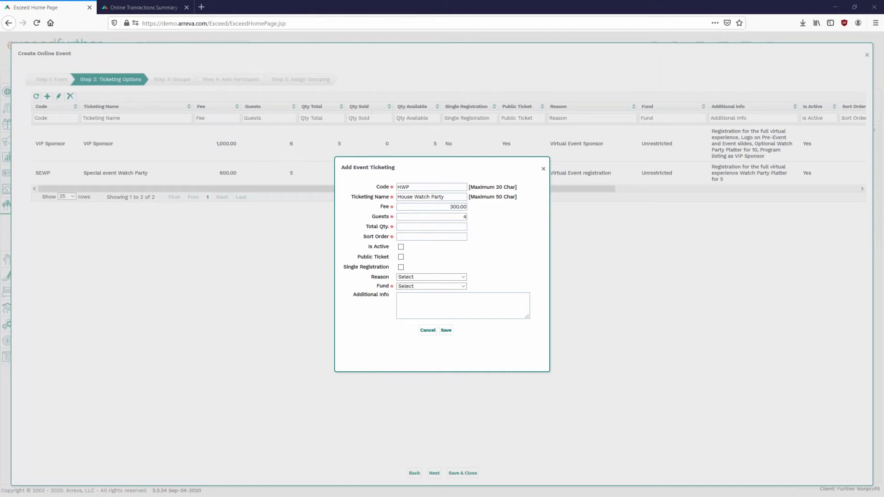
# Set Additional Info to "Registration for the full virtual experience Watch Party Platter for 4", reason to Virtual Event registration and fund to Unrestricted
pyautogui.click(489, 304)
pyautogui.write('Registration for the full virtual experience Watch Party Platter for 5')
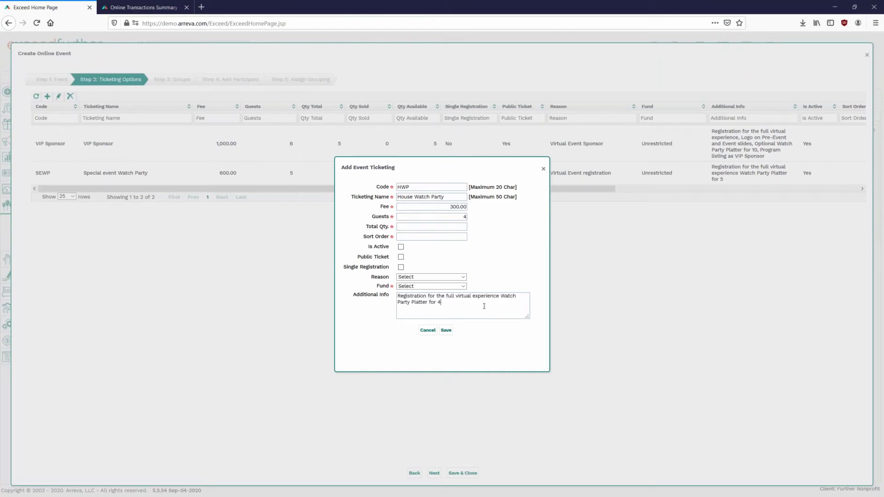
pyautogui.click(443, 277)
pyautogui.scroll(-5, 428, 360)
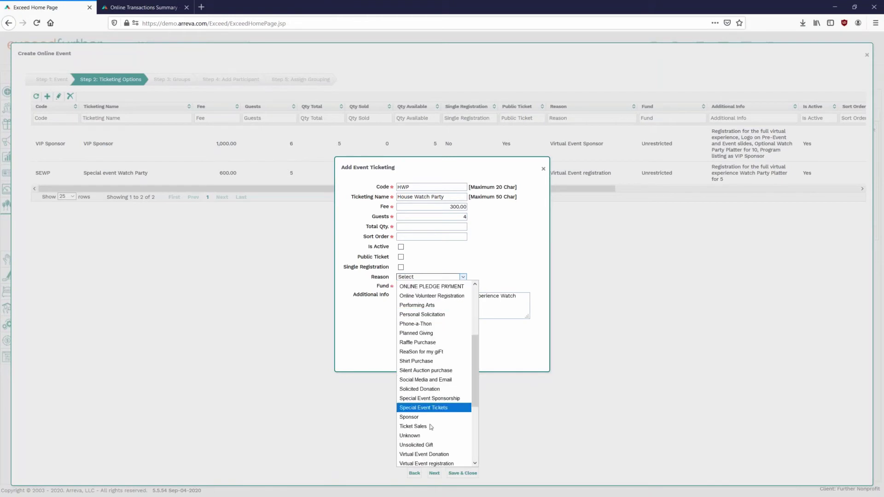
pyautogui.click(427, 457)
pyautogui.click(435, 286)
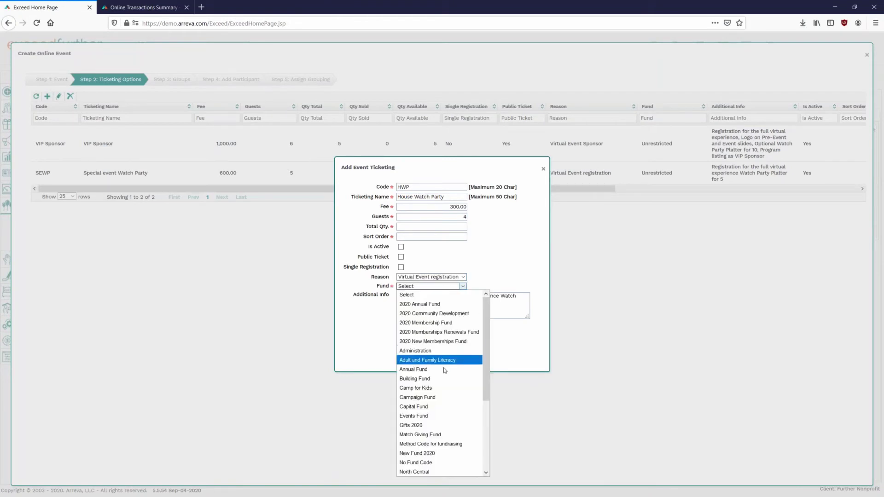
pyautogui.scroll(-1, 436, 392)
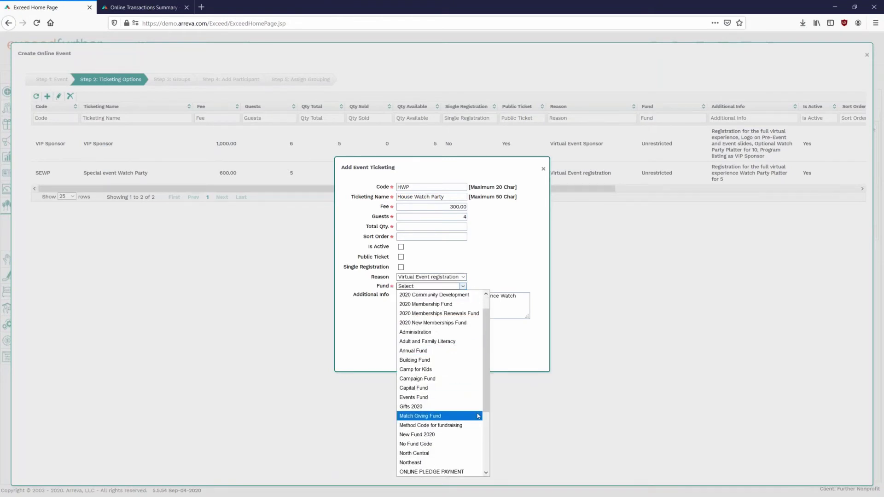
pyautogui.scroll(-2, 461, 414)
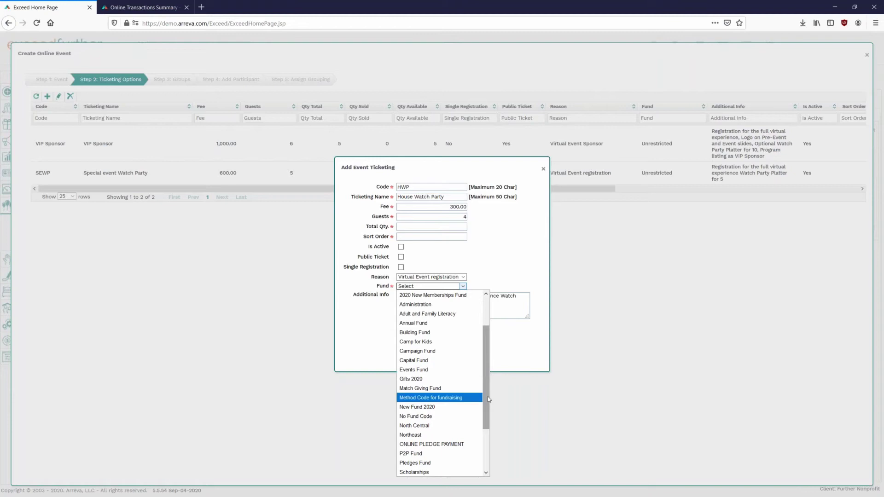
pyautogui.scroll(-3, 433, 397)
pyautogui.click(414, 434)
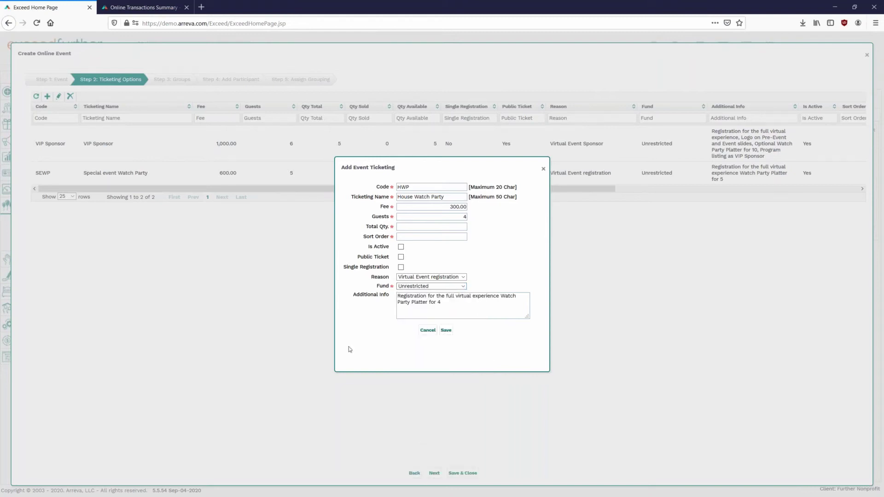
# Give the HWP ticket total quantity 10 and sort order 3, mark it active and public, and save it
pyautogui.write('3')
pyautogui.click(401, 247)
pyautogui.click(401, 257)
pyautogui.click(446, 330)
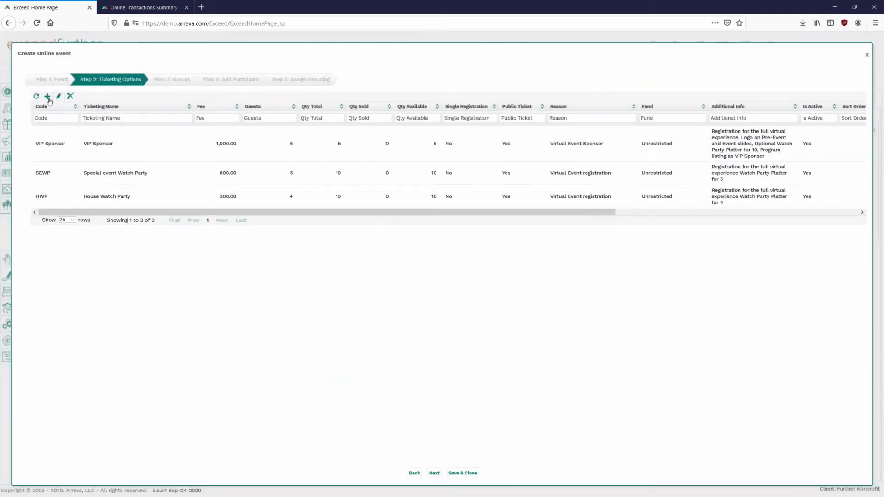
# Add another event ticket named "Date Night Party" with code DNP
pyautogui.click(47, 97)
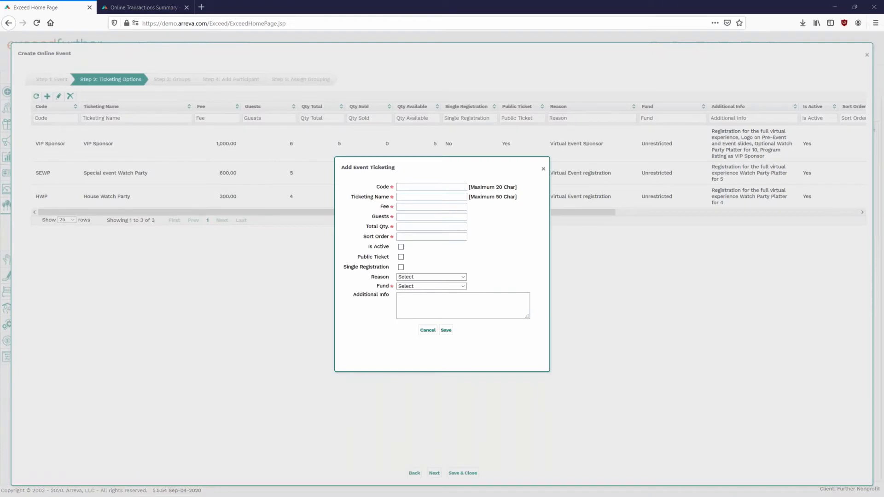
pyautogui.click(436, 197)
pyautogui.write('Date Night Party')
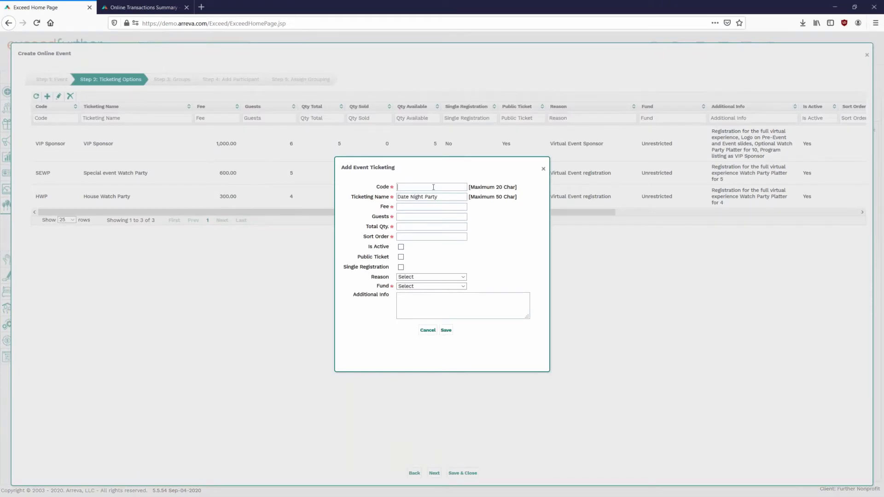
pyautogui.write('DNP')
# Set the Date Night Party ticket's fee to 100.00, guests to 2 and total quantity to 20
pyautogui.click(442, 207)
pyautogui.press('BackSpace')
pyautogui.write('00')
pyautogui.click(454, 217)
pyautogui.click(452, 226)
pyautogui.write('20')
pyautogui.press('Tab')
pyautogui.moveTo(460, 226); pyautogui.dragTo(468, 226)
# Give the Date Night Party ticket sort order 4 and mark it as active and public
pyautogui.click(483, 238)
pyautogui.write('4')
pyautogui.click(401, 247)
pyautogui.click(401, 257)
# Set reason Virtual Event registration, fund Unrestricted and Additional Info "Registration for the full virtual experience Snack Basket for 2", and save the ticket
pyautogui.click(414, 277)
pyautogui.scroll(-3, 410, 364)
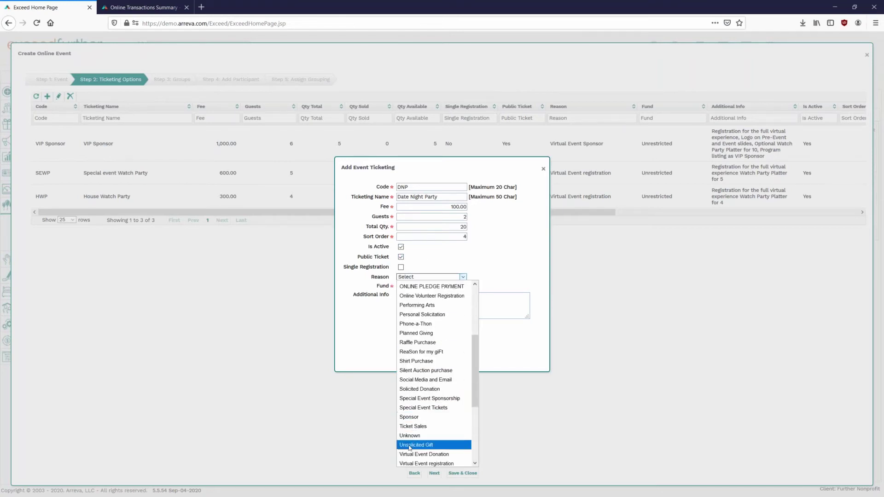
pyautogui.click(412, 464)
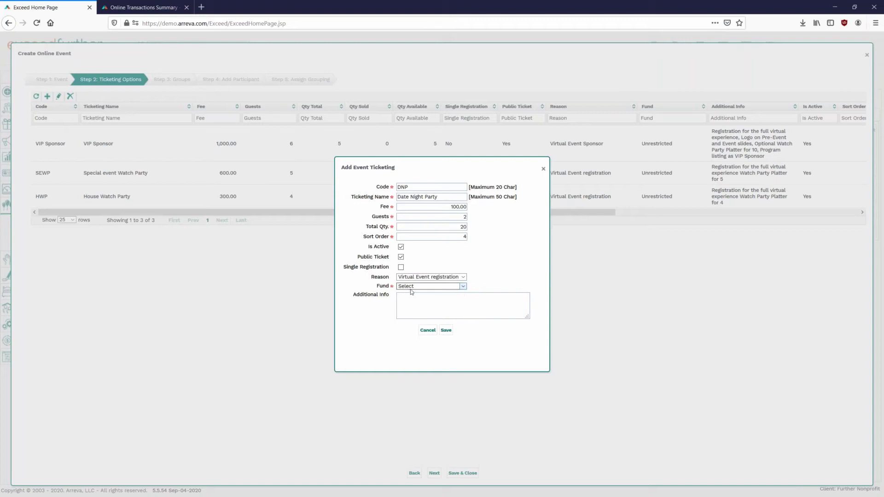
pyautogui.click(412, 289)
pyautogui.scroll(-4, 415, 438)
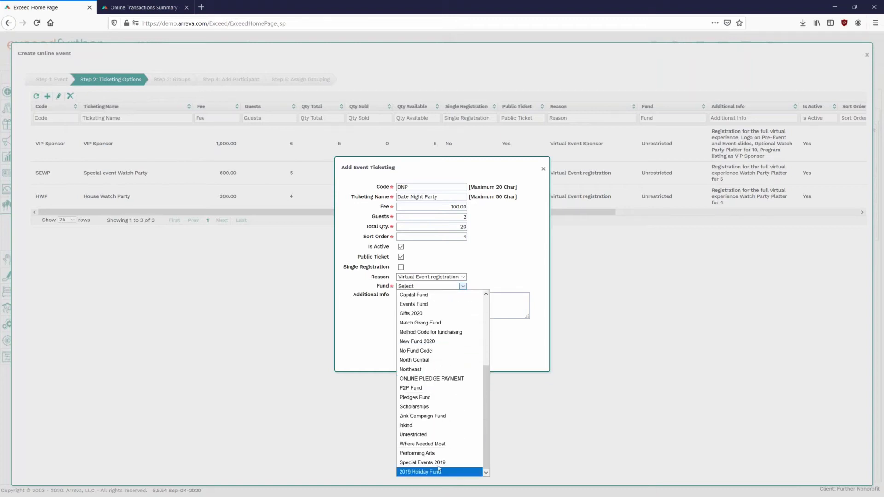
pyautogui.click(413, 434)
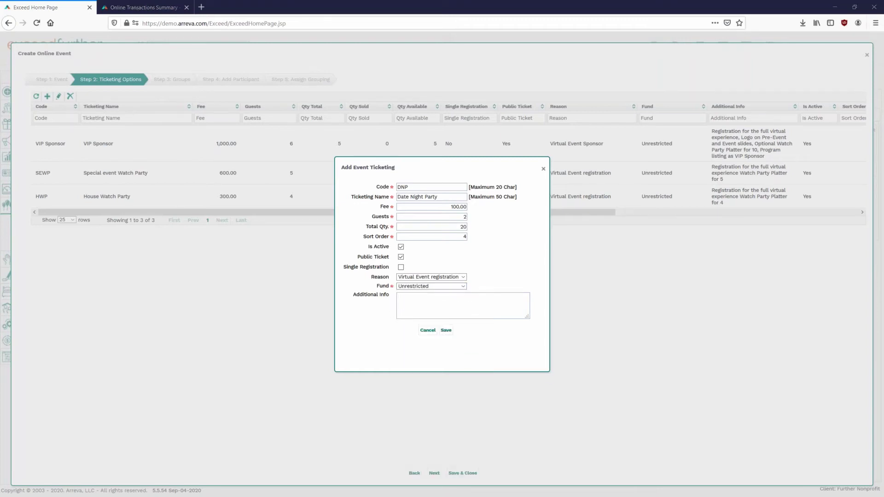
pyautogui.write('Registration for the full virtual experience Snack Basket for 2')
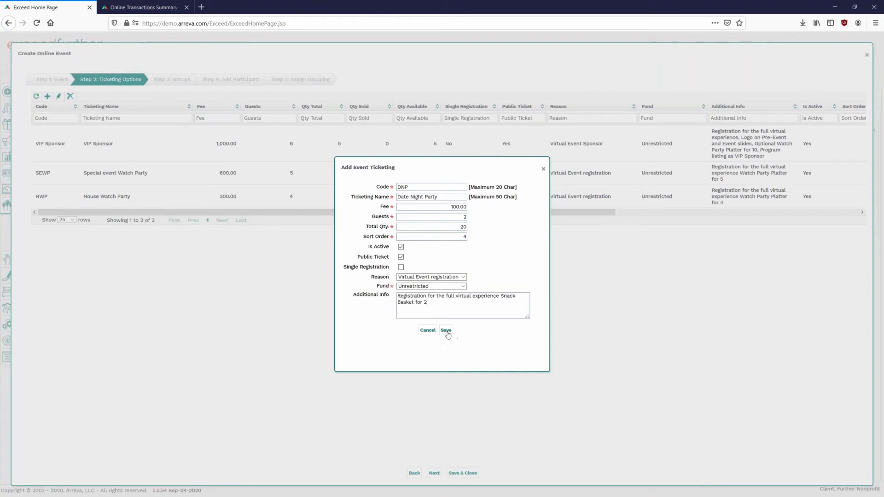
pyautogui.click(446, 331)
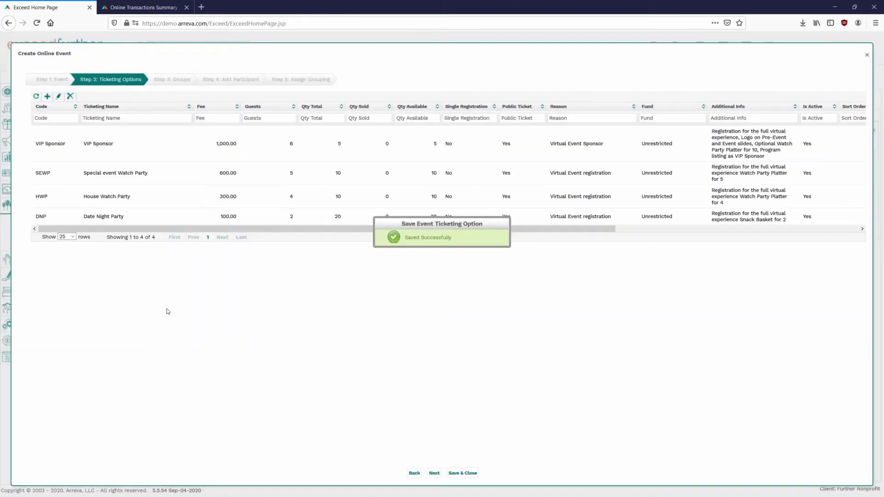
# Add another event ticket with "FUN FOR ONE" as both its code and ticketing name
pyautogui.click(47, 96)
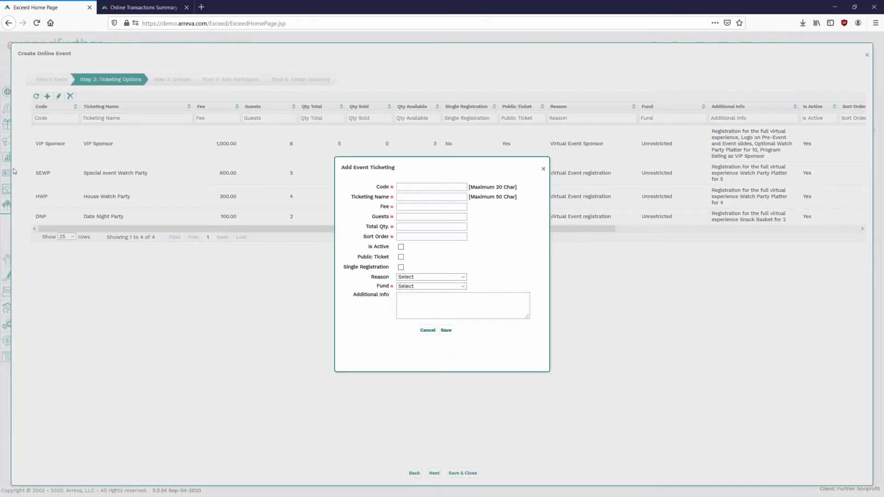
pyautogui.click(426, 187)
pyautogui.write('FUN FOR ONE')
pyautogui.click(426, 197)
pyautogui.write('FUN FOR ONE')
# Set the FUN FOR ONE ticket's fee to 50.00, guests to 1 and total quantity to 50
pyautogui.click(426, 206)
pyautogui.write('50.00')
pyautogui.click(441, 218)
pyautogui.write('100')
pyautogui.press('BackSpace')
pyautogui.press('BackSpace')
pyautogui.click(453, 227)
pyautogui.write('560')
pyautogui.press('BackSpace')
pyautogui.press('BackSpace')
# Give the FUN FOR ONE ticket sort order 5 and mark it as active and public
pyautogui.click(447, 236)
pyautogui.write('5')
pyautogui.click(401, 246)
pyautogui.click(401, 257)
# Set reason Virtual Event registration, fund Unrestricted and Additional Info "Registration for the full virtual experience Snack basket for 1", and save the ticket
pyautogui.click(409, 277)
pyautogui.scroll(-4, 428, 454)
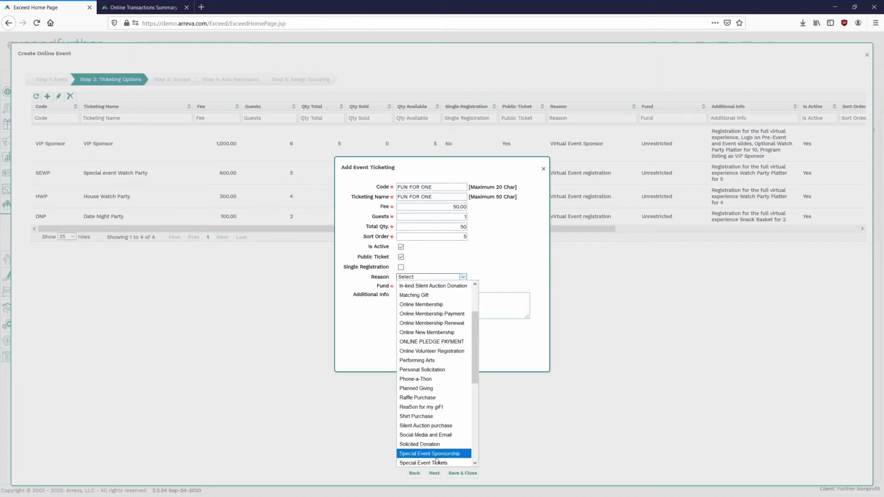
pyautogui.click(428, 458)
pyautogui.click(430, 285)
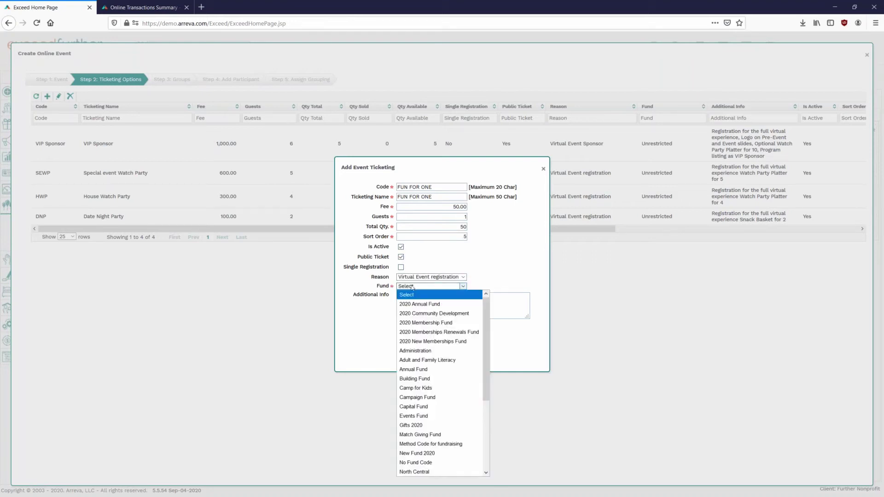
pyautogui.scroll(-5, 422, 443)
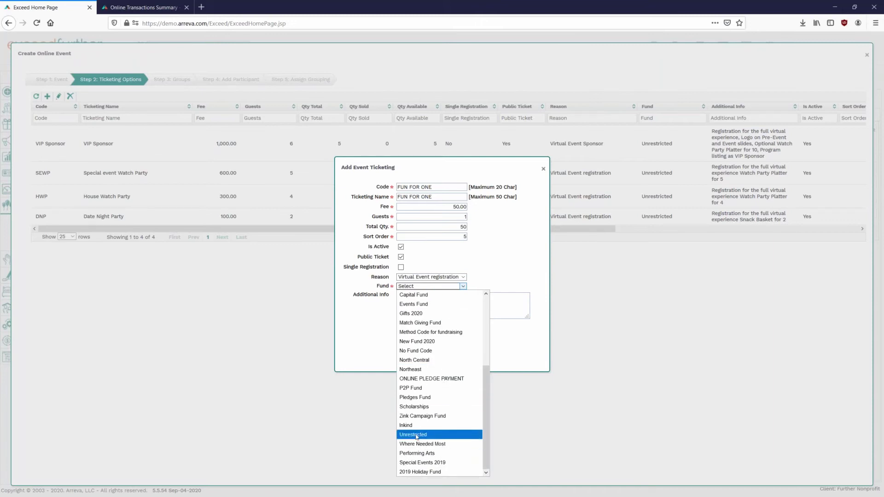
pyautogui.click(422, 435)
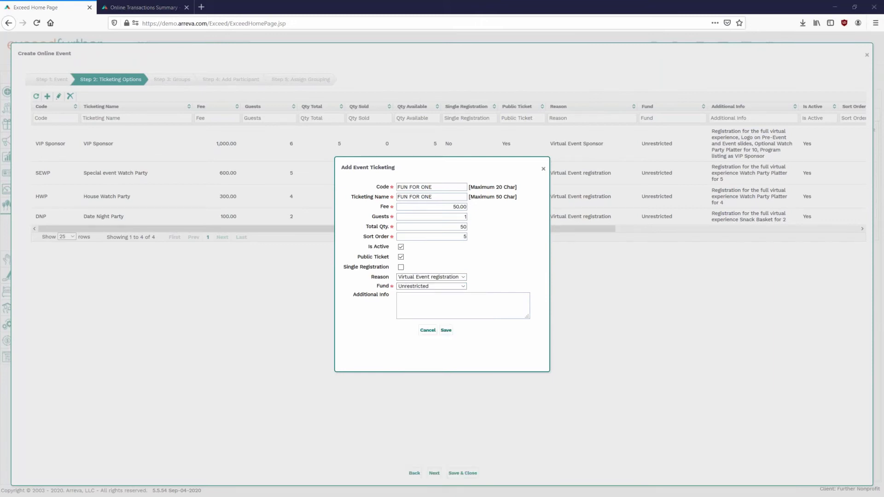
pyautogui.write('Registration for the full virtual experience Snack basket for 1')
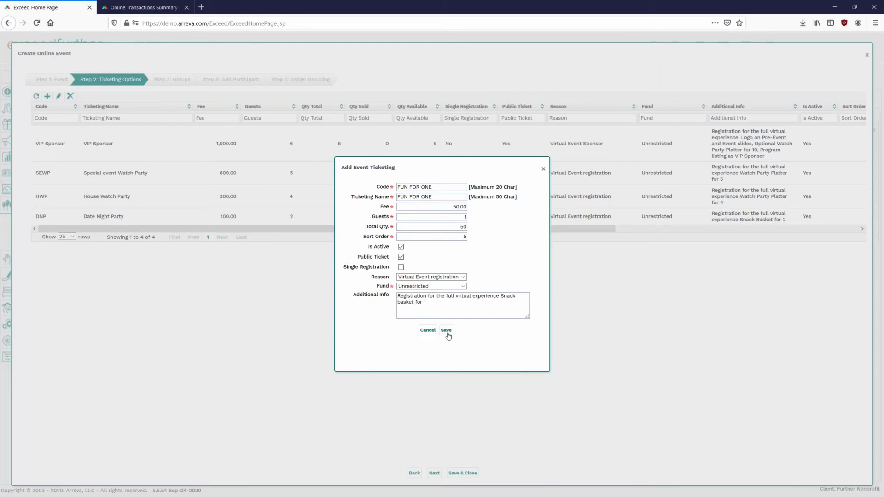
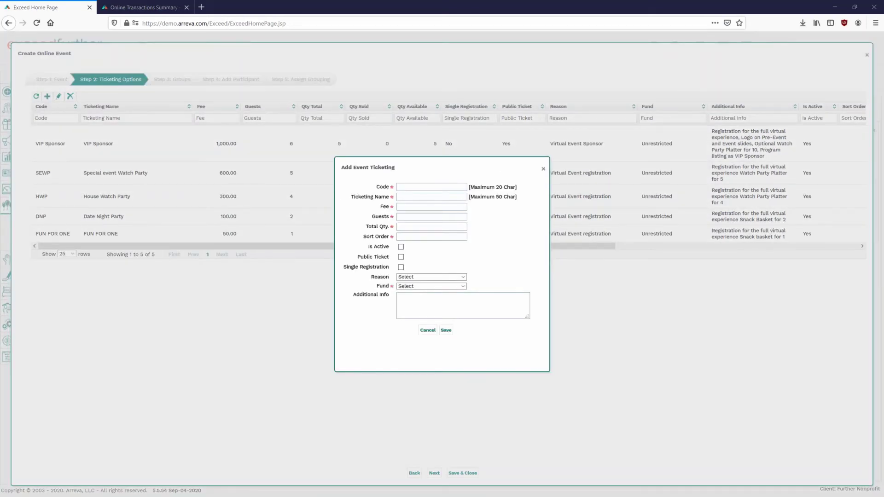
# Enter "Donation" as the new ticket's code and ticketing name, with a fee of 0.00
pyautogui.click(423, 186)
pyautogui.write('Donation')
pyautogui.click(423, 197)
pyautogui.write('Donation')
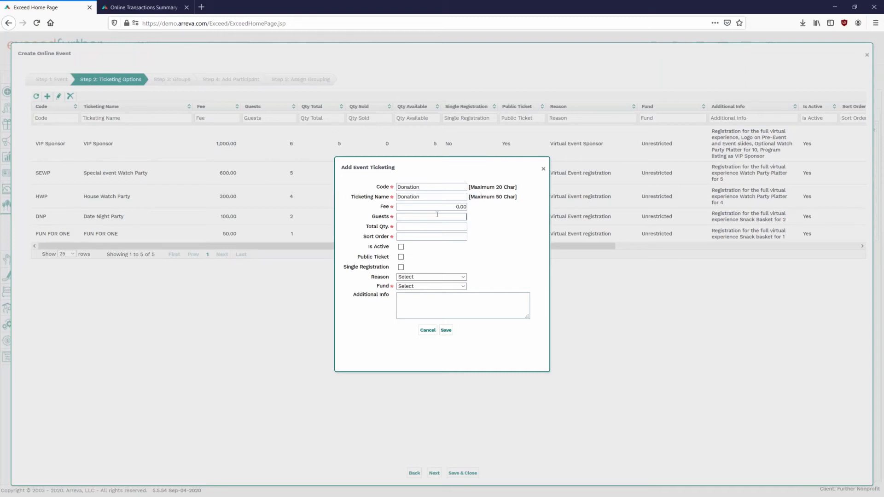
# Set the Donation ticket's guests and total quantity to 0 and sort order to 7, and mark it active and public
pyautogui.click(456, 236)
pyautogui.write('7')
pyautogui.click(400, 247)
pyautogui.click(400, 257)
# Set the Donation ticket's reason to Virtual Event Donation and fund to Unrestricted, and save the ticket
pyautogui.click(461, 276)
pyautogui.moveTo(476, 339); pyautogui.dragTo(486, 442)
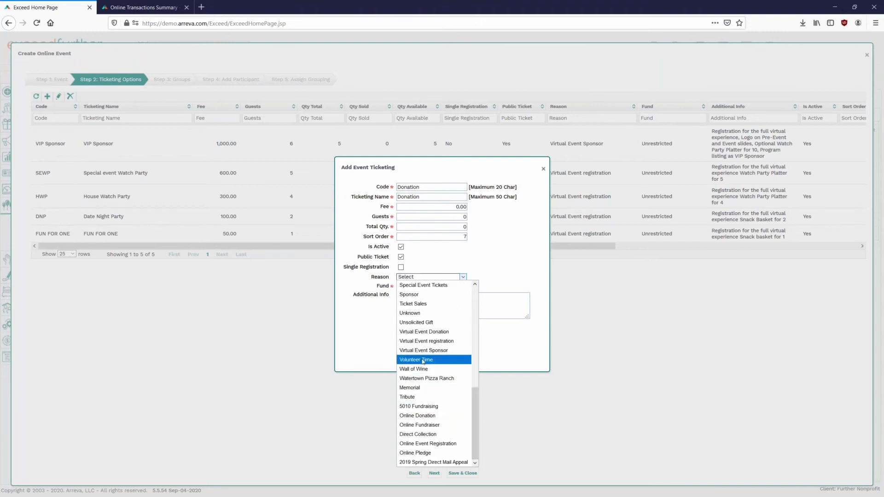
pyautogui.click(421, 332)
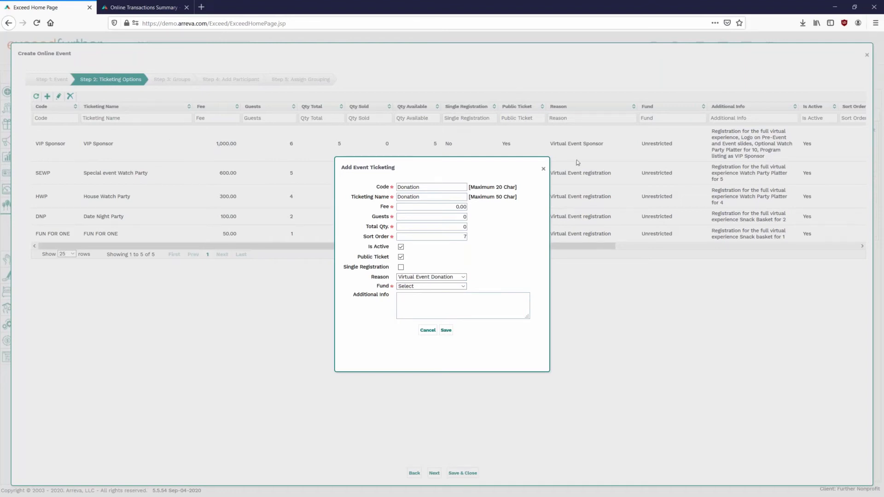
pyautogui.click(456, 286)
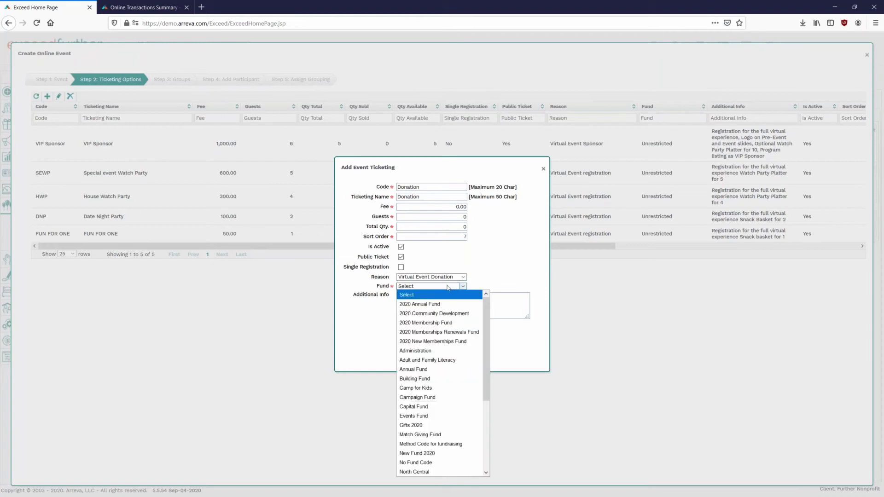
pyautogui.scroll(-4, 485, 318)
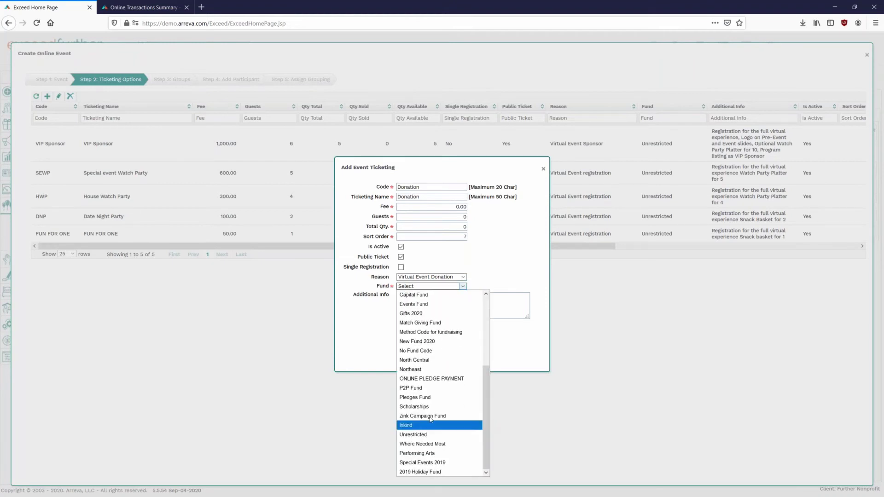
pyautogui.click(416, 435)
pyautogui.click(448, 332)
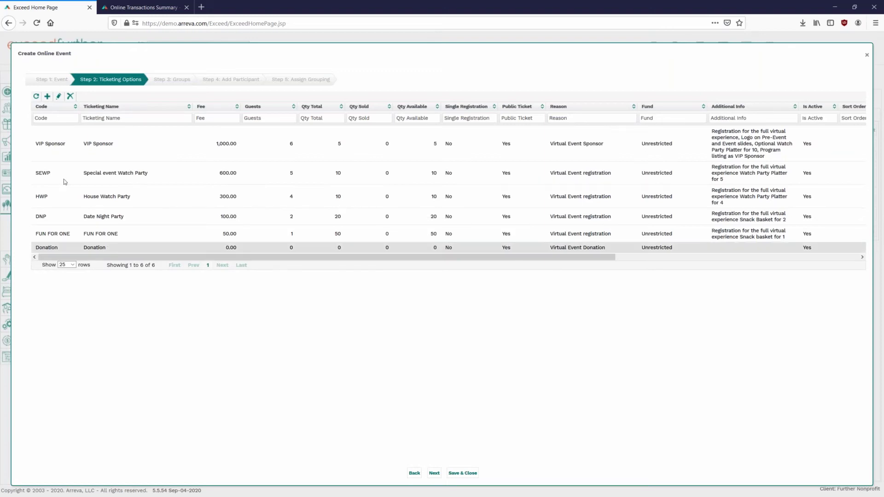
# Edit the Donation ticket to add the Additional Info "Unable to attendee but wish to contribute" and save it
pyautogui.doubleClick(121, 248)
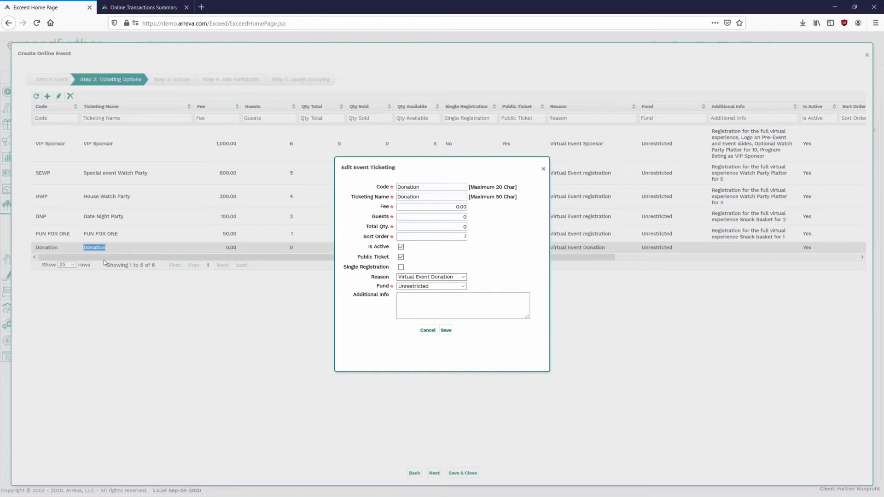
pyautogui.click(441, 305)
pyautogui.write('Unable to attendee but wish to contribute')
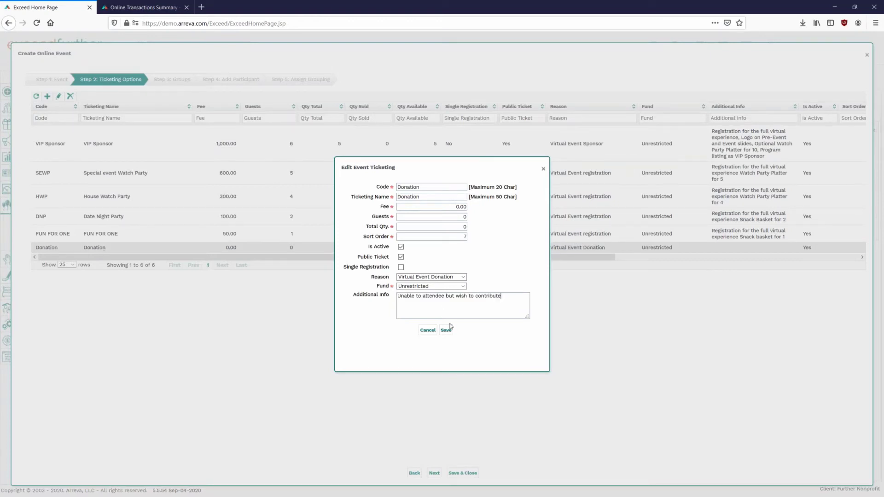
pyautogui.click(445, 332)
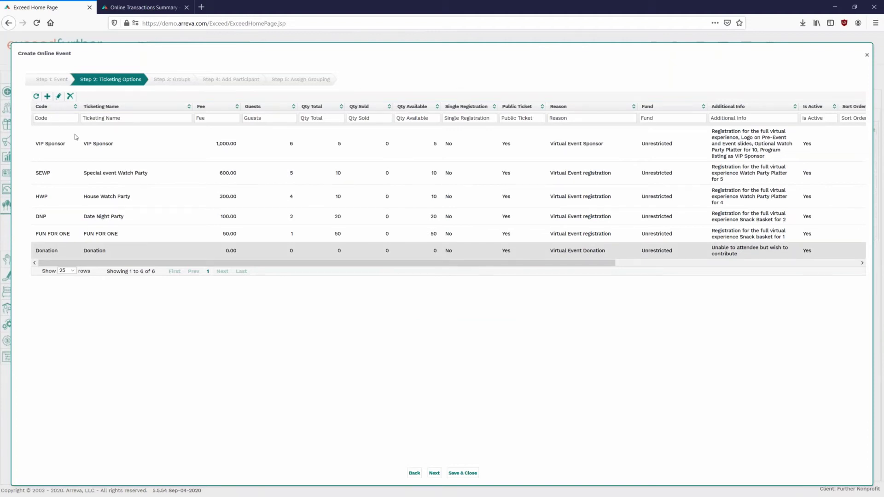
# Reopen the Donation ticket for review, save it again, and save and close the online event
pyautogui.click(59, 96)
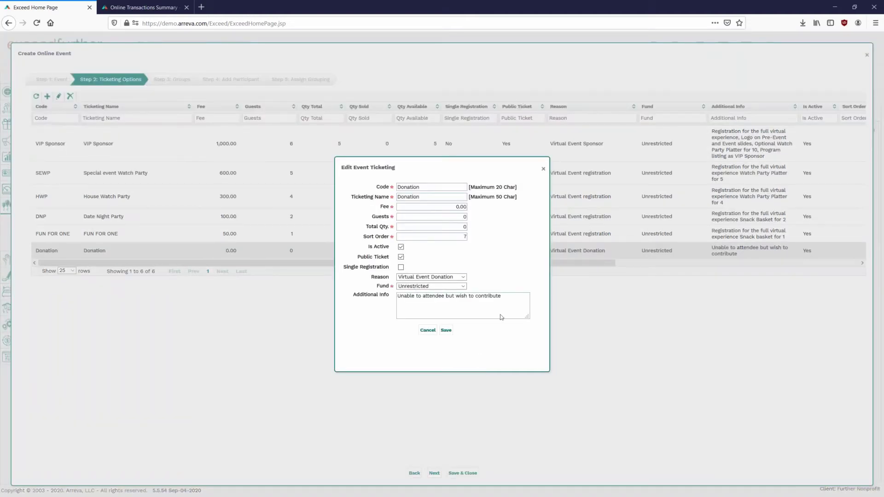
pyautogui.click(446, 336)
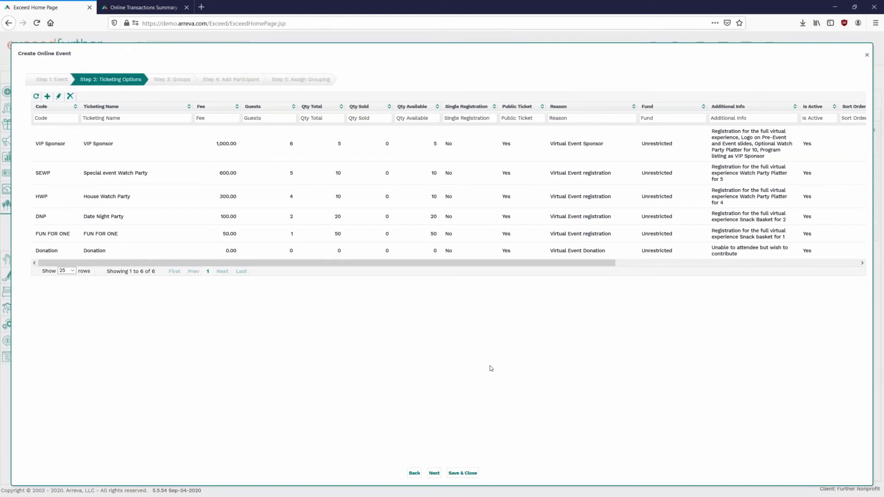
pyautogui.click(466, 471)
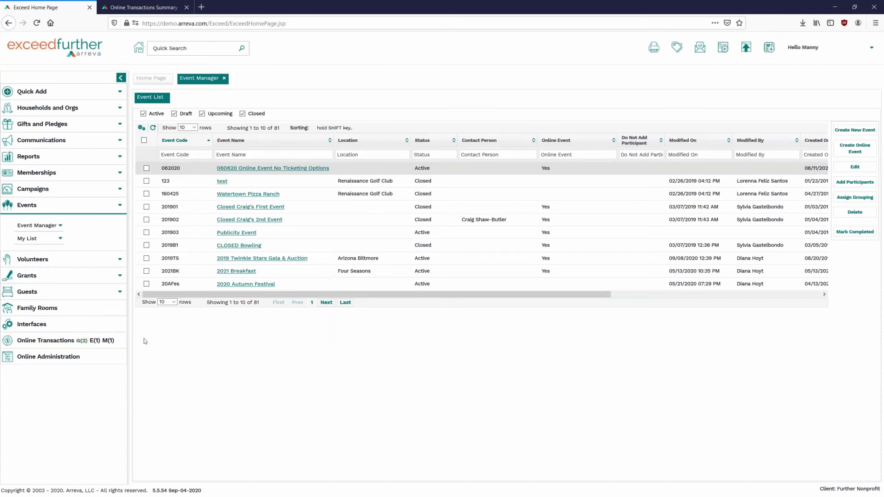
# Open Online Administration and sign in with the saved webmaster e-mail and account password
pyautogui.click(59, 363)
pyautogui.hotkey('ctrl', 'a')
pyautogui.write('we')
pyautogui.click(244, 254)
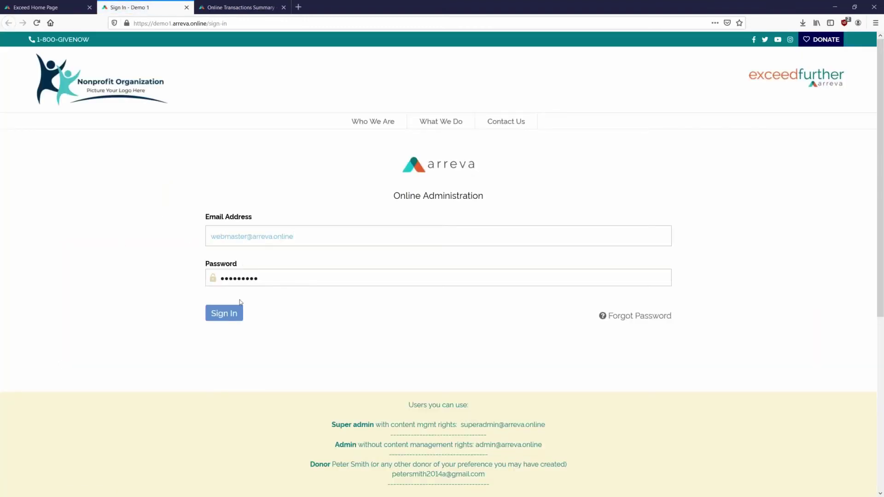
pyautogui.click(233, 310)
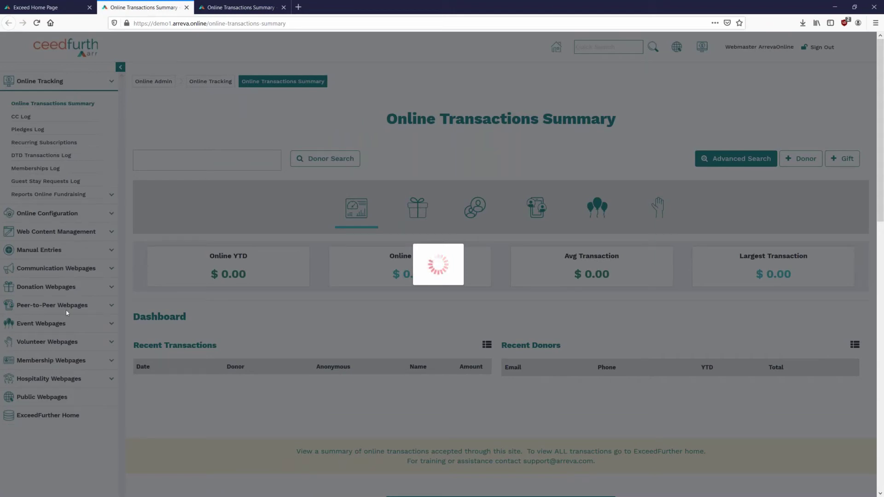
# Open the list of all events in the event webpages
pyautogui.scroll(-3, 64, 327)
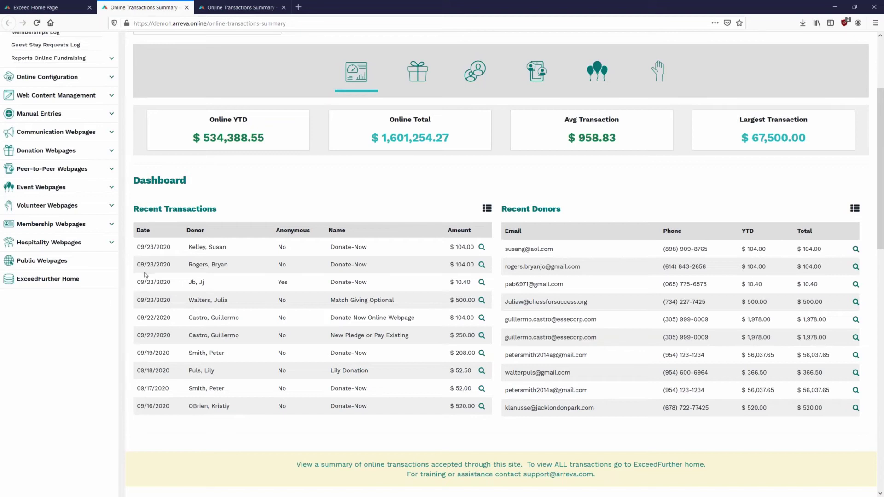
pyautogui.click(53, 187)
pyautogui.click(52, 213)
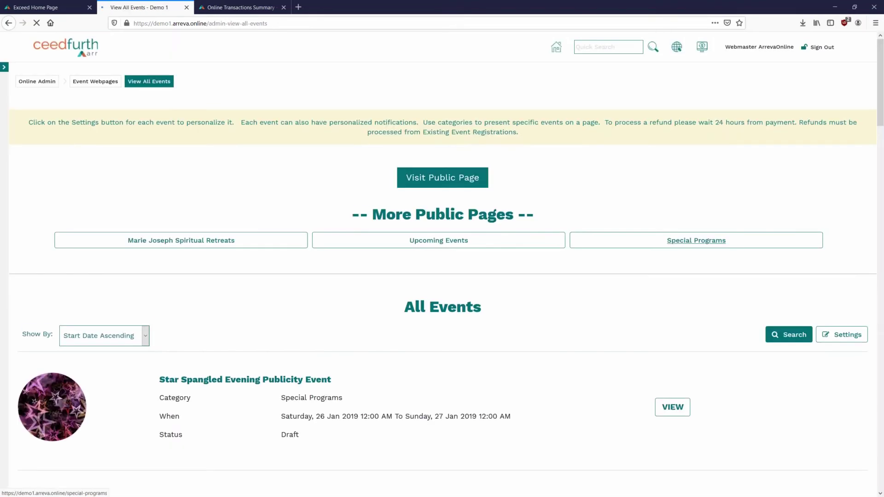
# Look through the first and fifth pages of the All Events list for Special Event Virtual 2020
pyautogui.scroll(-2, 722, 211)
pyautogui.scroll(-3, 718, 183)
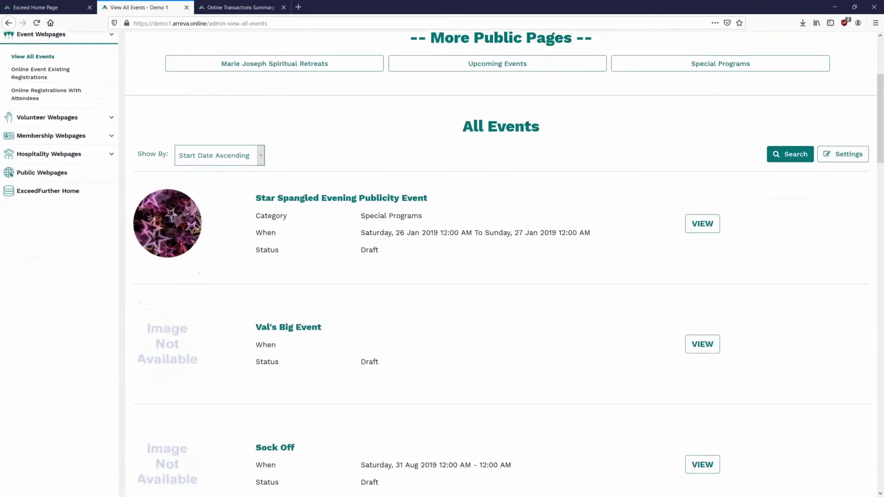
pyautogui.scroll(-1, 327, 238)
pyautogui.scroll(-10, 327, 238)
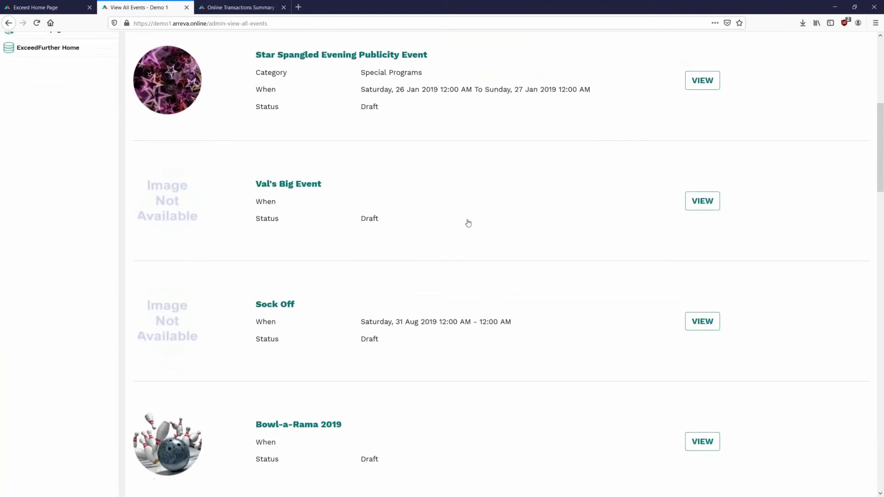
pyautogui.scroll(-13, 479, 217)
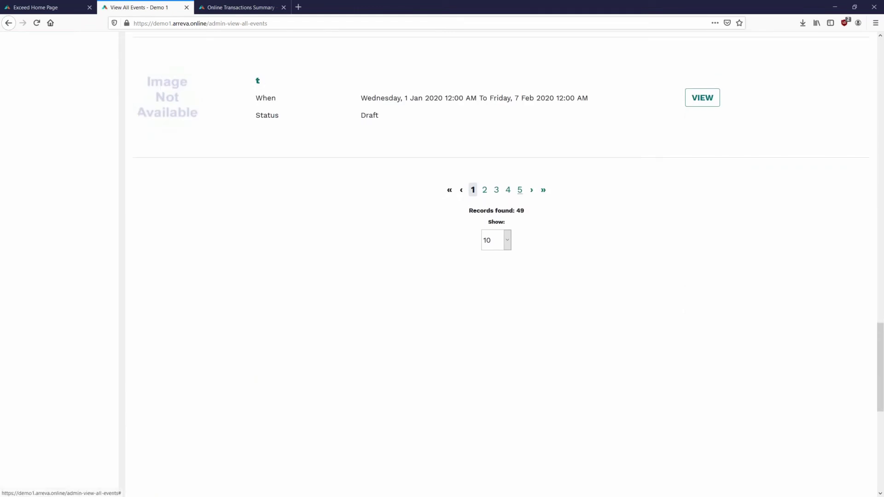
pyautogui.click(520, 189)
pyautogui.scroll(13, 339, 197)
pyautogui.scroll(12, 340, 198)
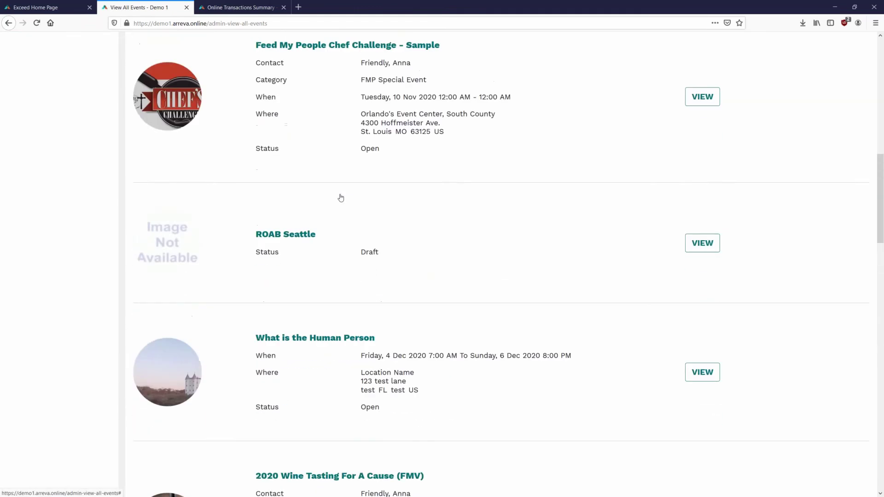
pyautogui.scroll(-20, 341, 196)
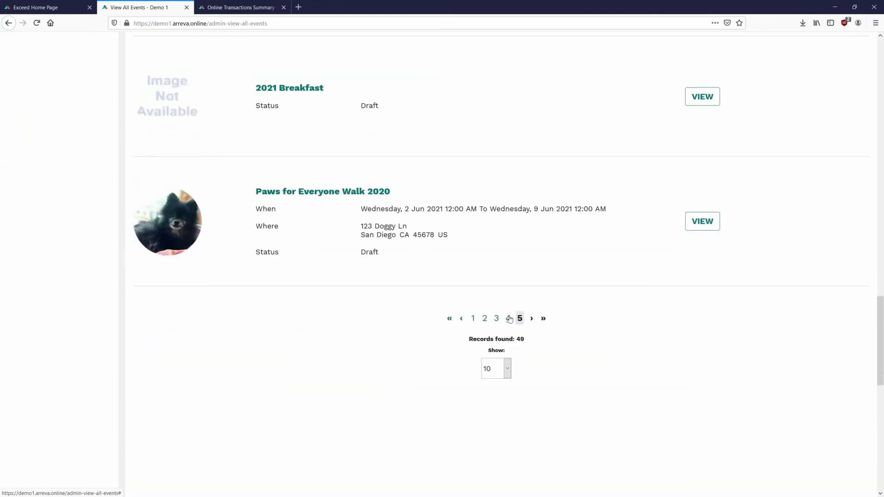
# Go to page 4 of the All Events list and view Special Event Virtual 2020
pyautogui.click(508, 318)
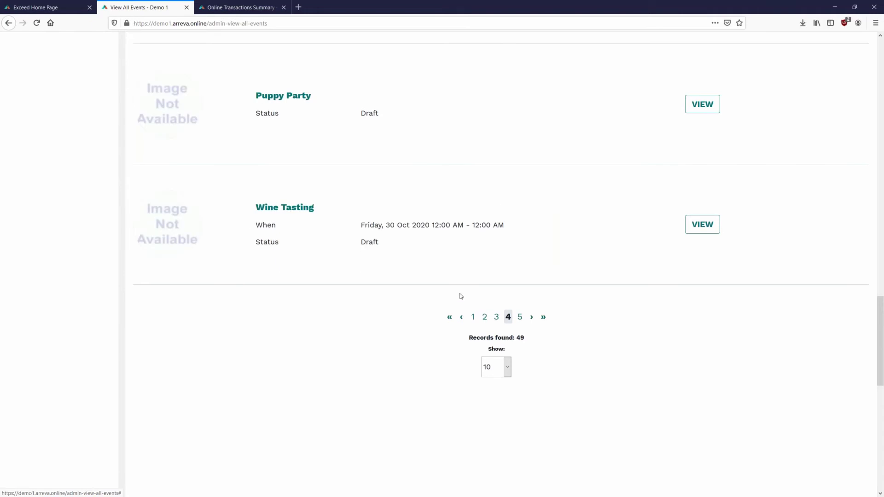
pyautogui.scroll(8, 388, 284)
pyautogui.scroll(8, 385, 283)
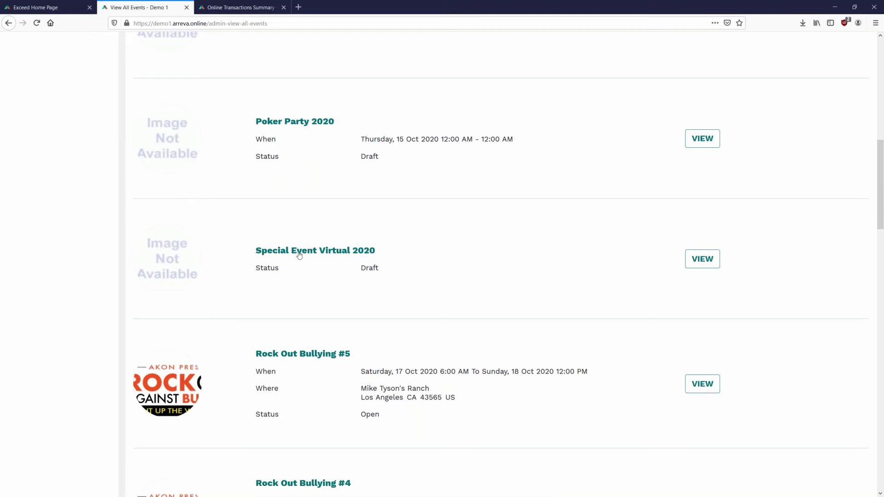
pyautogui.click(698, 266)
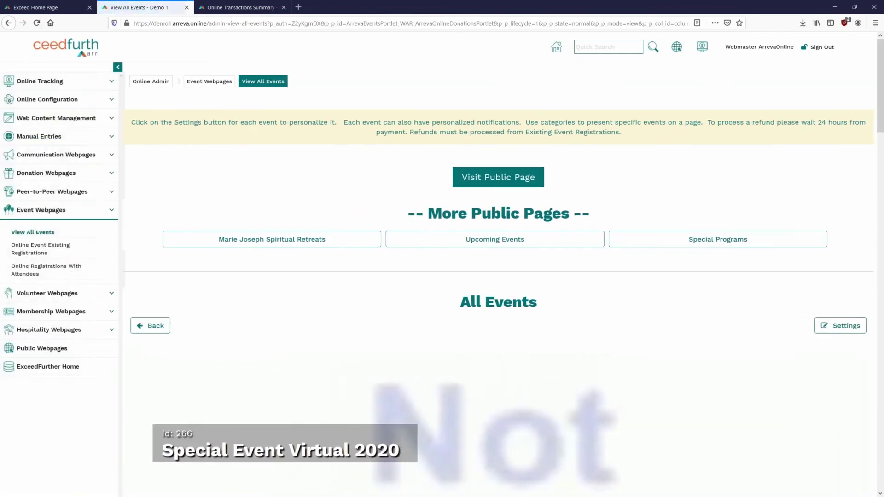
# Examine the ticket options, attendee numbers and Donation availability on the Special Event Virtual 2020 page
pyautogui.scroll(-8, 663, 312)
pyautogui.scroll(-3, 651, 270)
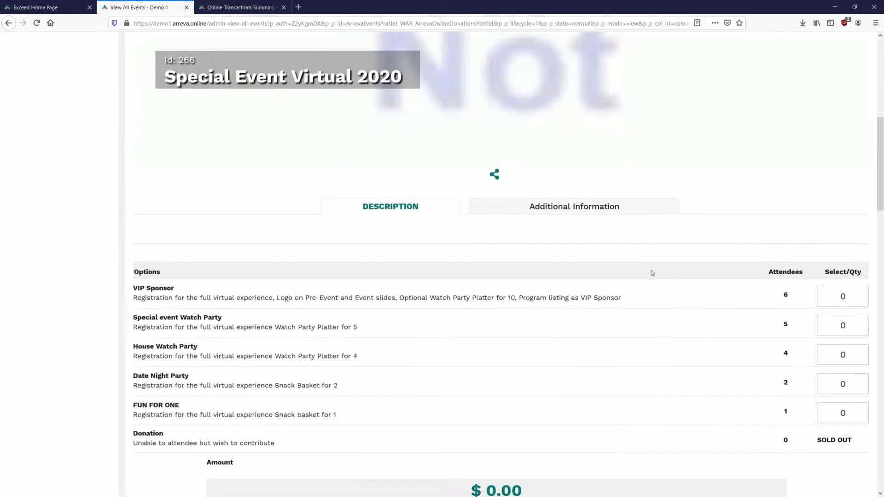
pyautogui.scroll(2, 651, 273)
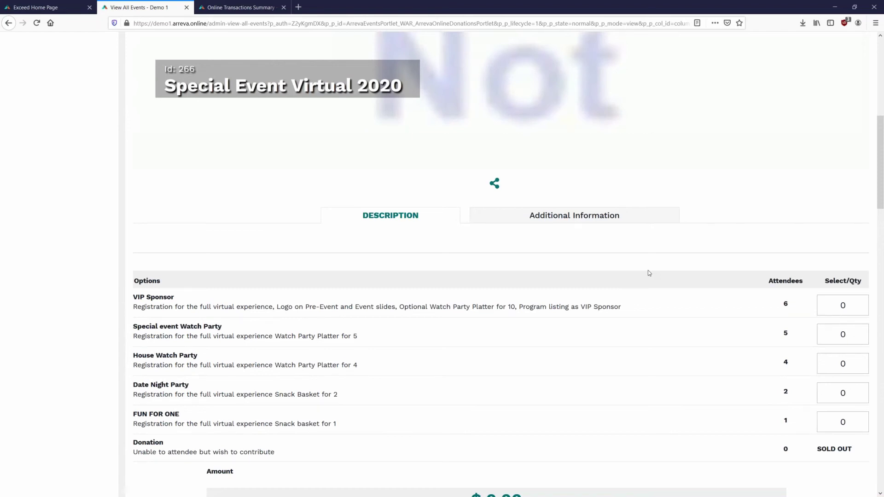
pyautogui.scroll(2, 645, 249)
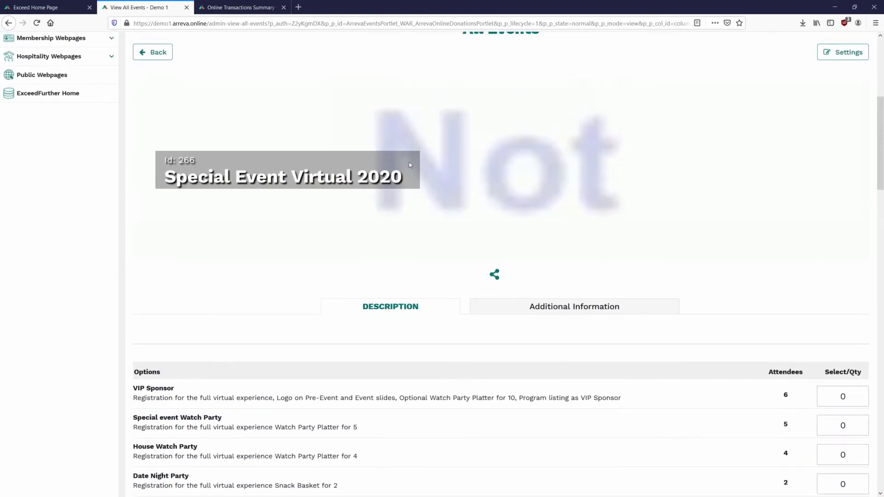
pyautogui.scroll(-3, 425, 268)
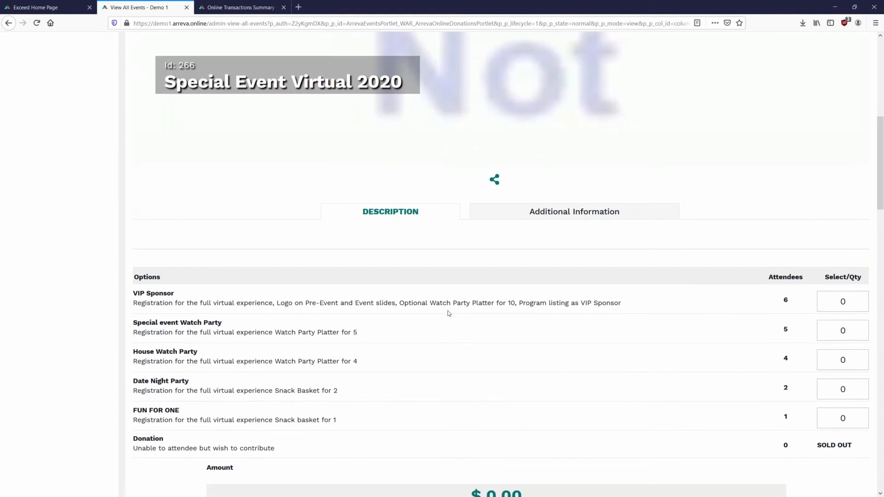
pyautogui.scroll(-1, 517, 353)
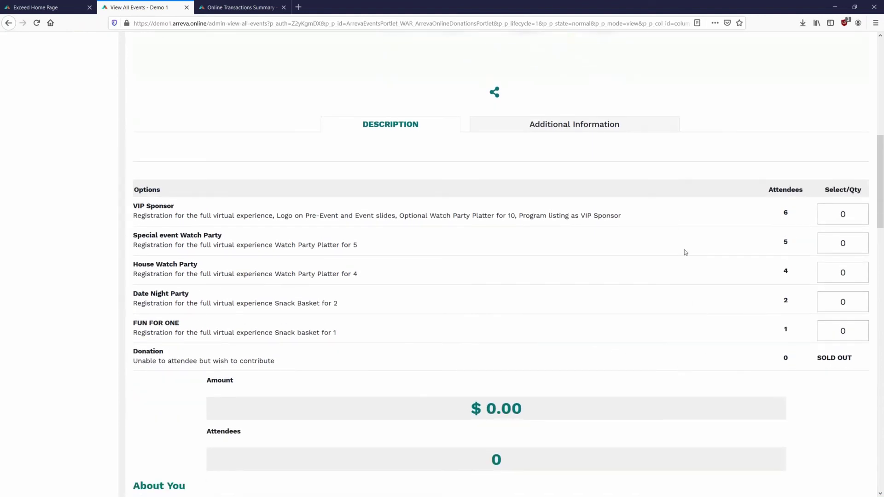
pyautogui.moveTo(134, 353); pyautogui.dragTo(857, 351)
pyautogui.click(715, 361)
# Open the settings of Special Event Virtual 2020 and go to its title field
pyautogui.scroll(7, 734, 357)
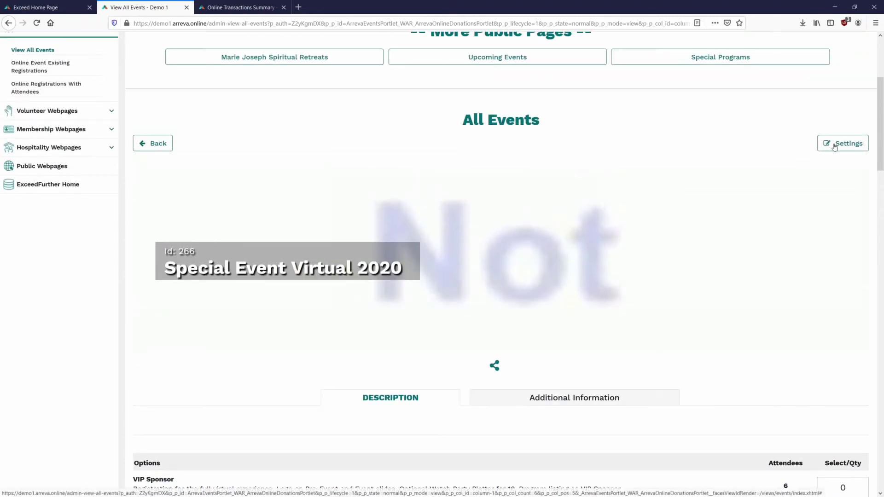
pyautogui.click(852, 145)
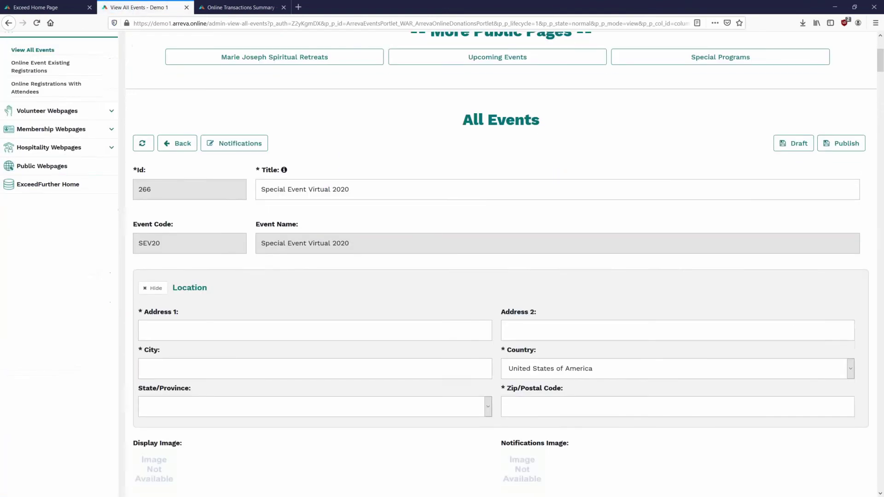
pyautogui.click(319, 171)
pyautogui.moveTo(443, 199); pyautogui.dragTo(241, 193)
pyautogui.click(402, 192)
# Fill in the event location's street address, city, state and postal code
pyautogui.scroll(-4, 405, 221)
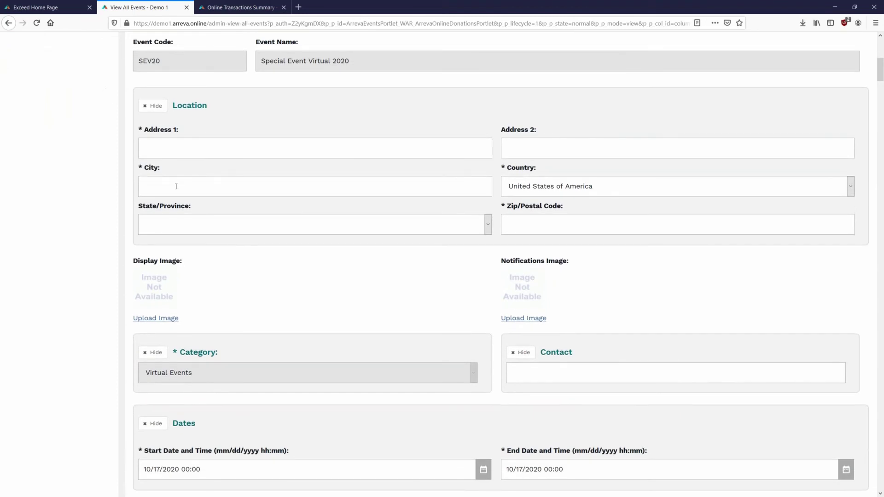
pyautogui.write('123 test lane')
pyautogui.click(167, 186)
pyautogui.click(559, 148)
# Upload an image file from the Arreva folder as the event's display image
pyautogui.scroll(-3, 207, 191)
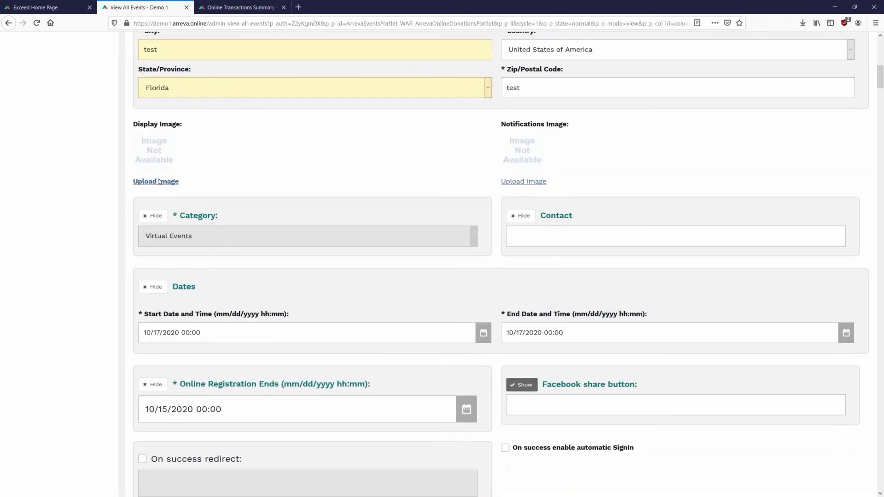
pyautogui.scroll(1, 203, 150)
pyautogui.scroll(1, 173, 252)
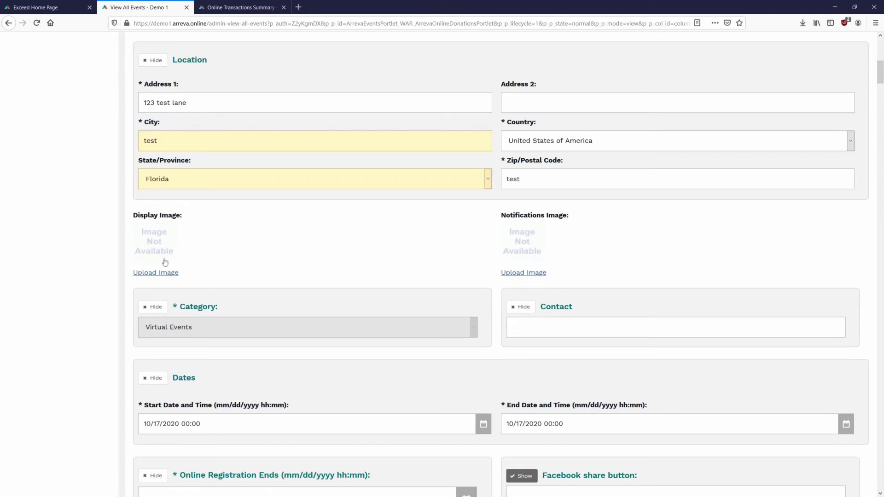
pyautogui.click(148, 276)
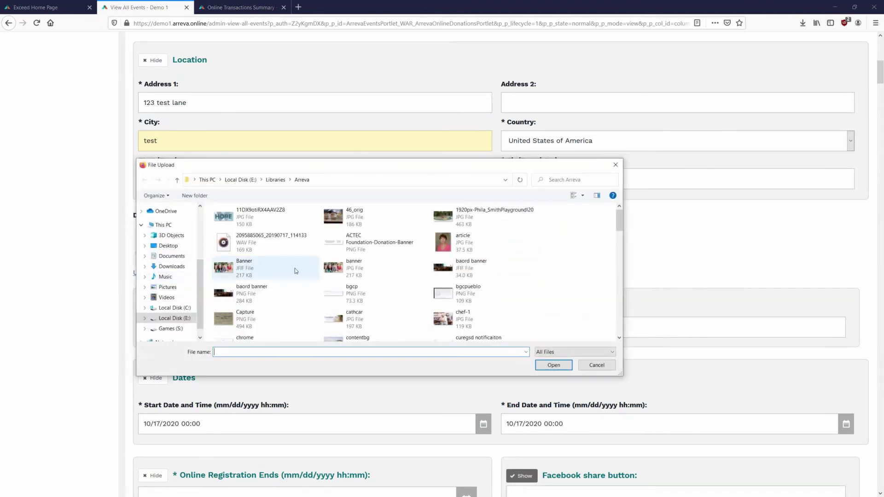
pyautogui.moveTo(618, 220); pyautogui.dragTo(619, 323)
pyautogui.click(483, 330)
pyautogui.click(553, 365)
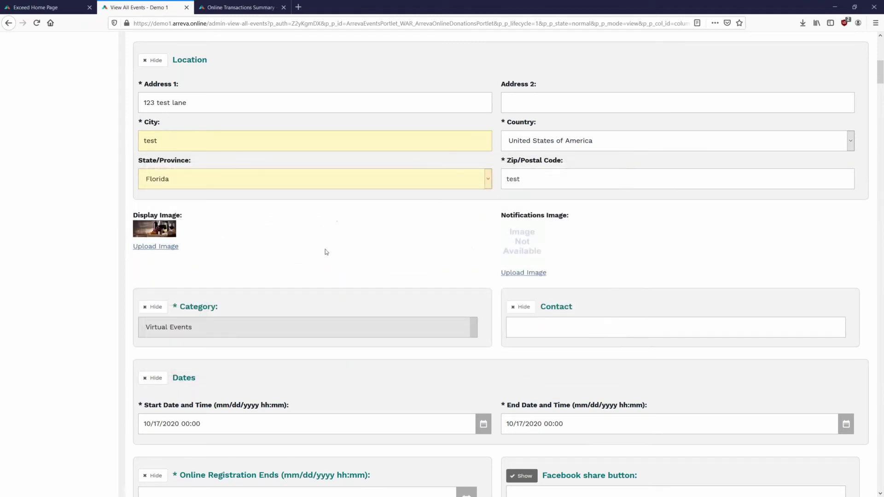
# Set the Dates section of the event page to be shown
pyautogui.scroll(-1, 327, 297)
pyautogui.scroll(-1, 327, 298)
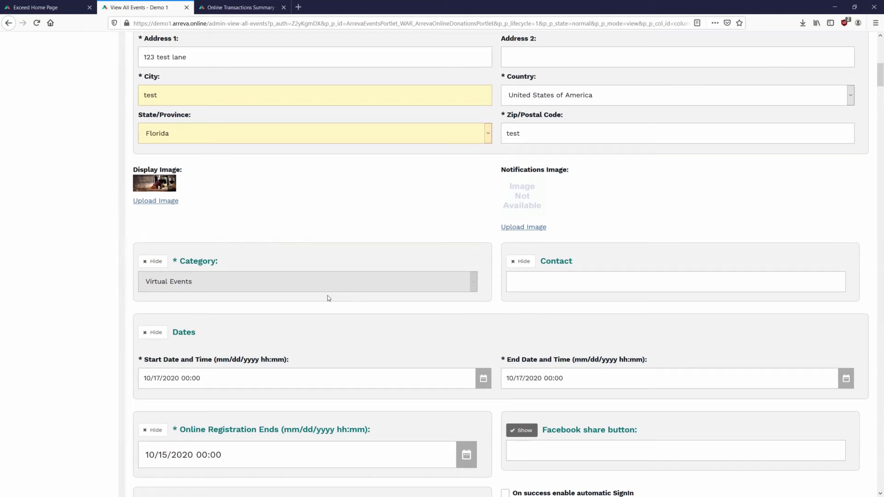
pyautogui.scroll(-4, 327, 295)
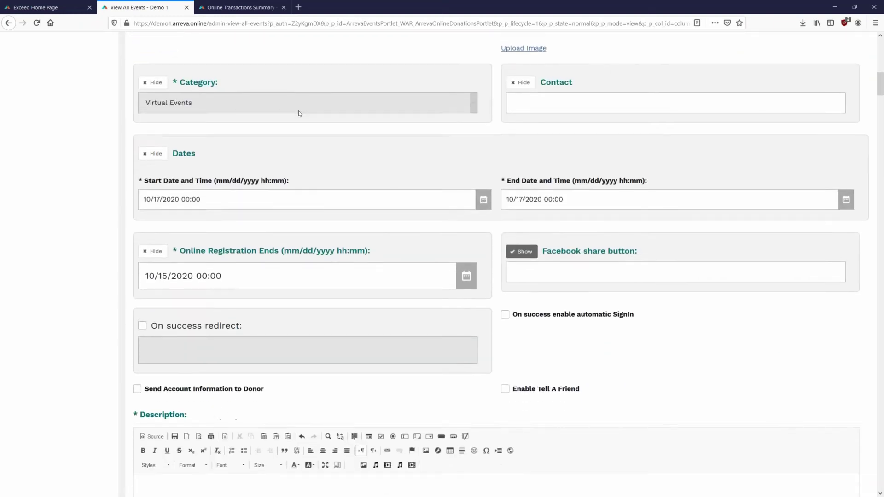
pyautogui.click(152, 153)
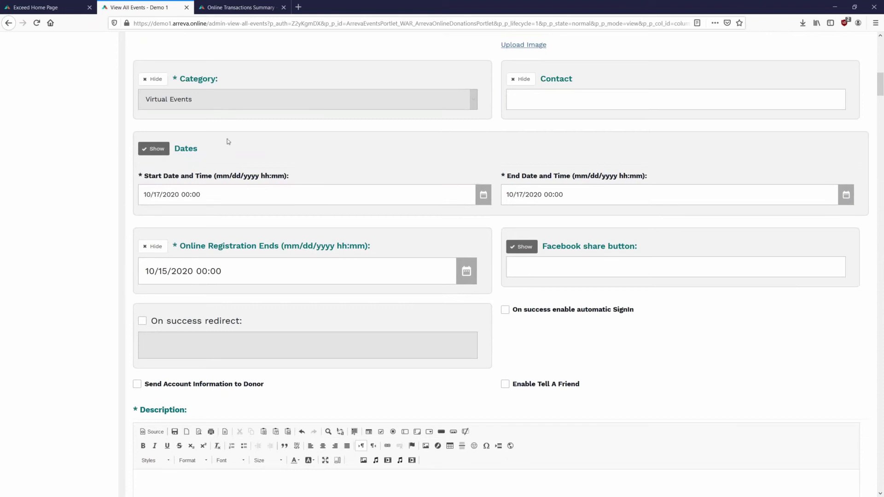
# Set the event's start time to 18:00 and its end time to 21:00 on 10/17/2020
pyautogui.scroll(-1, 345, 136)
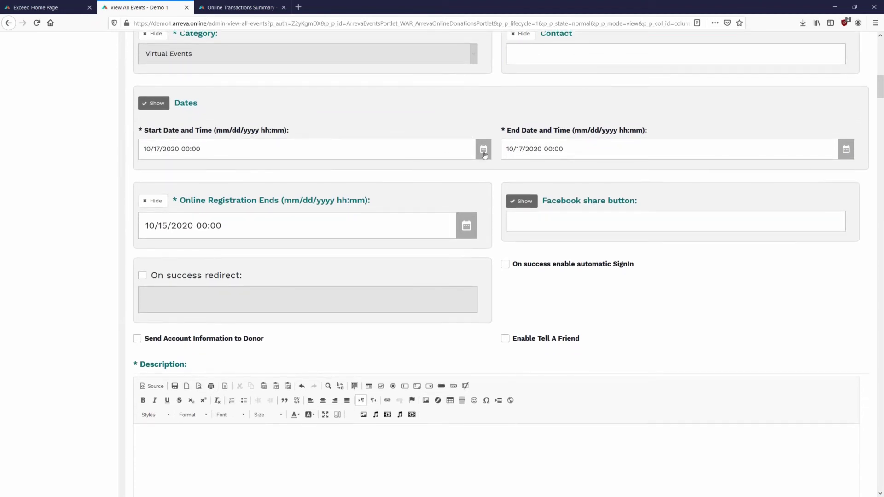
pyautogui.click(442, 150)
pyautogui.moveTo(198, 253); pyautogui.dragTo(268, 254)
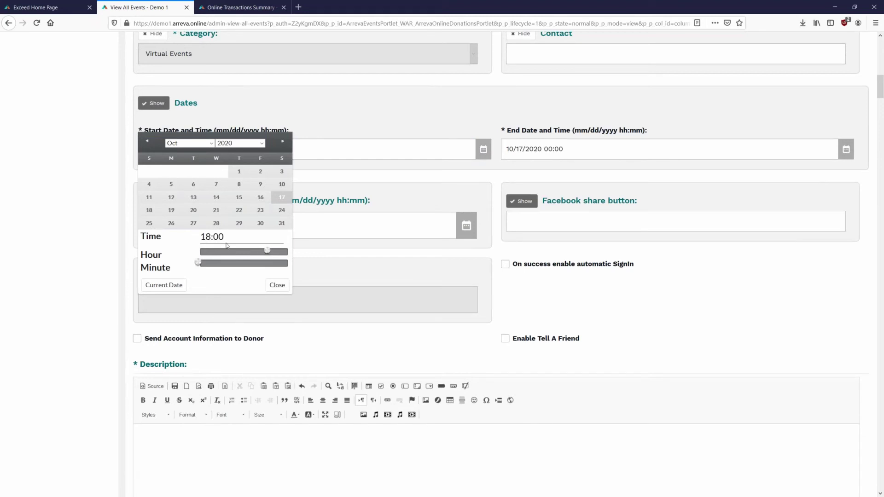
pyautogui.click(277, 285)
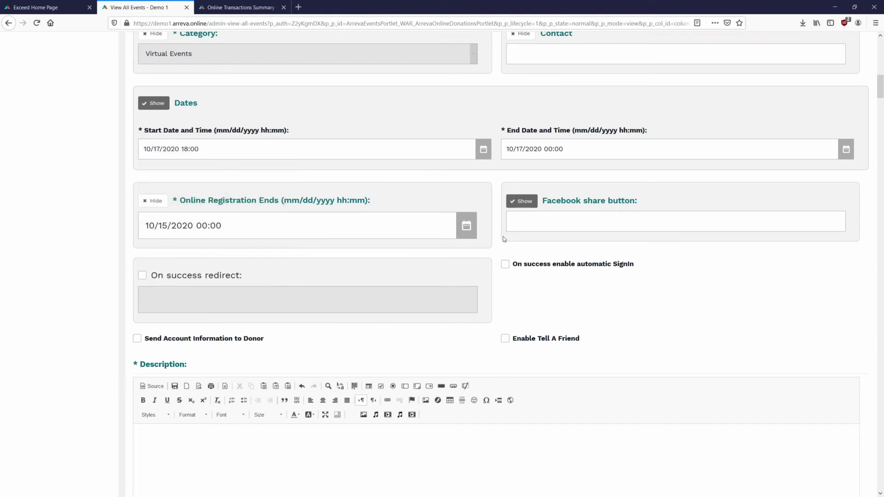
pyautogui.click(846, 149)
pyautogui.moveTo(561, 251); pyautogui.dragTo(647, 258)
pyautogui.click(639, 285)
# Set online registration to end on 10/15/2020 at 23:59 and enable Tell A Friend
pyautogui.click(466, 226)
pyautogui.moveTo(199, 331); pyautogui.dragTo(312, 332)
pyautogui.moveTo(199, 343); pyautogui.dragTo(436, 329)
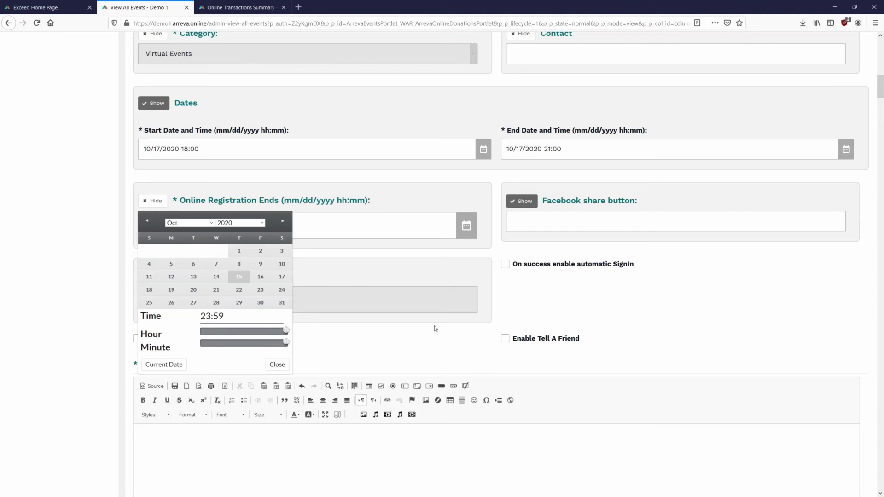
pyautogui.click(278, 365)
pyautogui.scroll(-3, 651, 222)
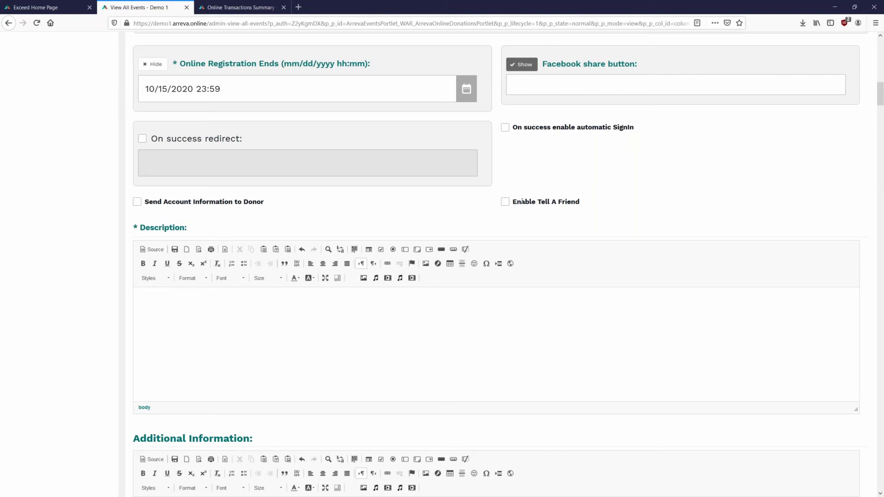
pyautogui.click(505, 202)
# Fill in the event description starting "Mark your calendars for October 17th, 2020." and centre its text
pyautogui.scroll(-1, 501, 231)
pyautogui.scroll(-3, 442, 247)
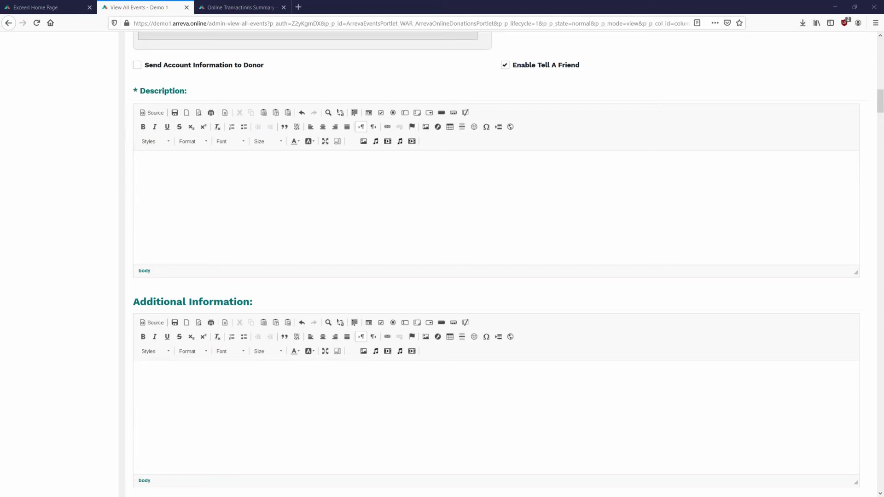
pyautogui.click(284, 206)
pyautogui.write('Mark your calendars for October 17th, 2020. We are re-imagining the Special event to come directly from our House to yours. Join us as we w raise funds. To become a sponsor or host a watch party for the virtual experience, check out the levels below.  Watch the live broadcast from the comfort of your own home while you bid on amazing live and silent auction items.')
pyautogui.hotkey('ctrl', 'a')
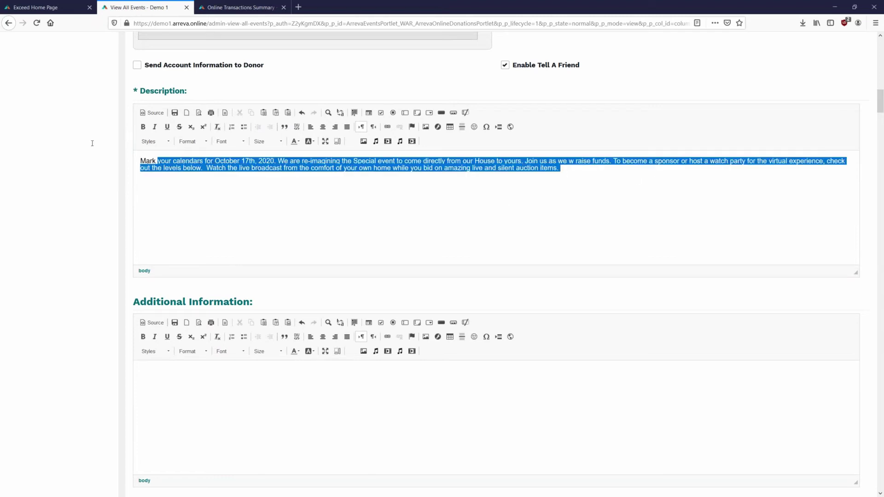
pyautogui.click(323, 127)
pyautogui.click(586, 221)
# Add a "Questions?" line with the contact's name, e-mail and phone number to the Additional Information
pyautogui.scroll(-2, 207, 245)
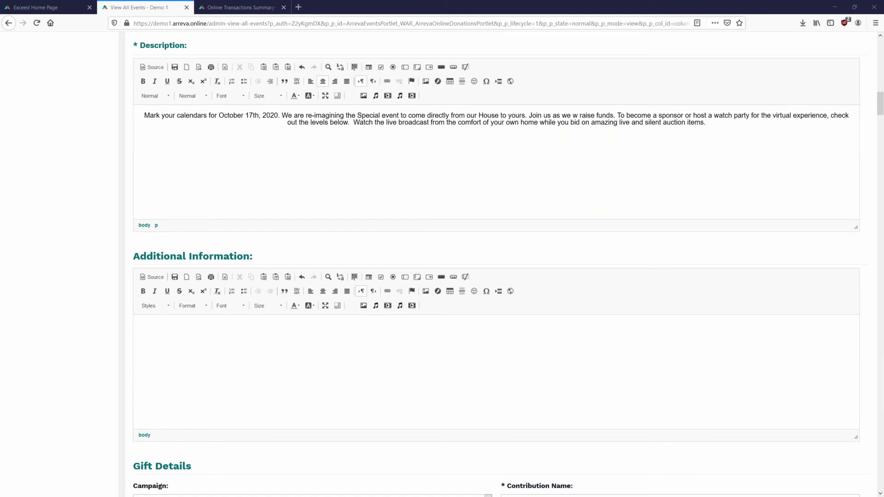
pyautogui.click(231, 371)
pyautogui.hotkey('ctrl', 'v')
# Enable Show Ticketing Option Fee in the event's gift details
pyautogui.scroll(-3, 103, 292)
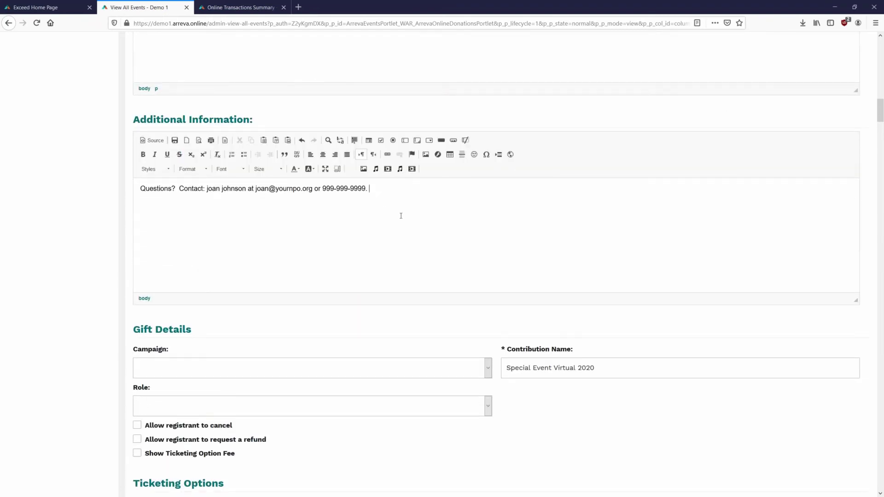
pyautogui.scroll(-3, 47, 211)
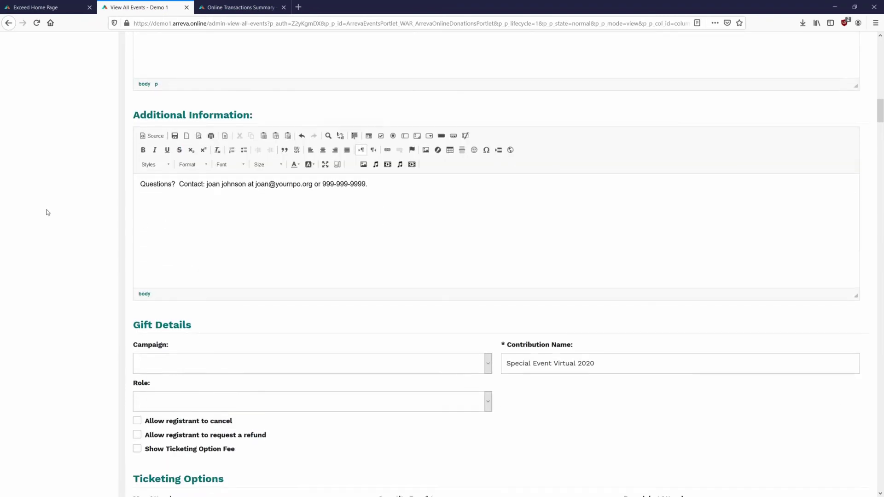
pyautogui.scroll(-3, 58, 225)
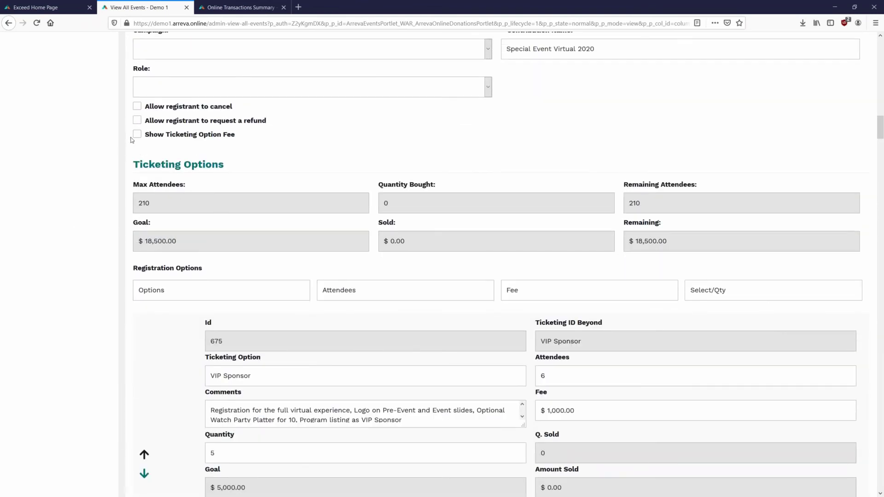
pyautogui.click(137, 134)
# Examine the VIP Sponsor ticketing option's details and the choices offered for its Gift Type and Gift Value
pyautogui.scroll(-3, 83, 202)
pyautogui.scroll(-2, 83, 202)
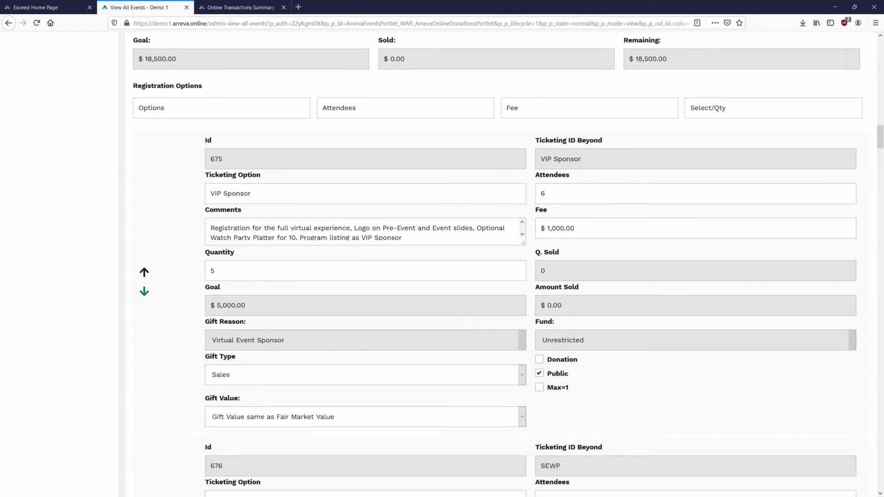
pyautogui.scroll(-1, 368, 320)
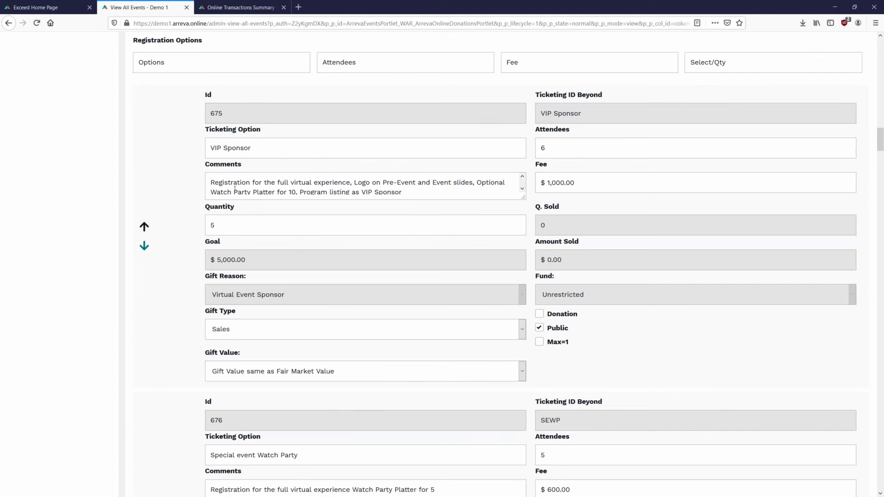
pyautogui.scroll(-2, 234, 189)
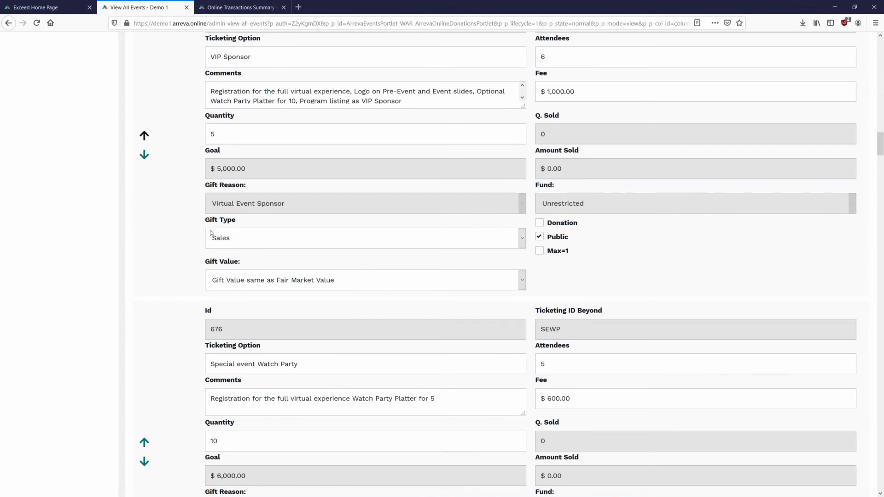
pyautogui.click(220, 236)
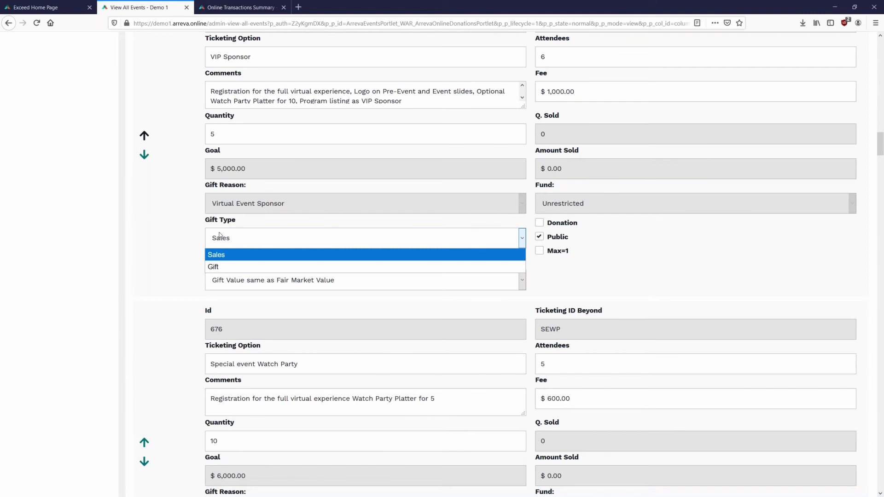
pyautogui.click(182, 238)
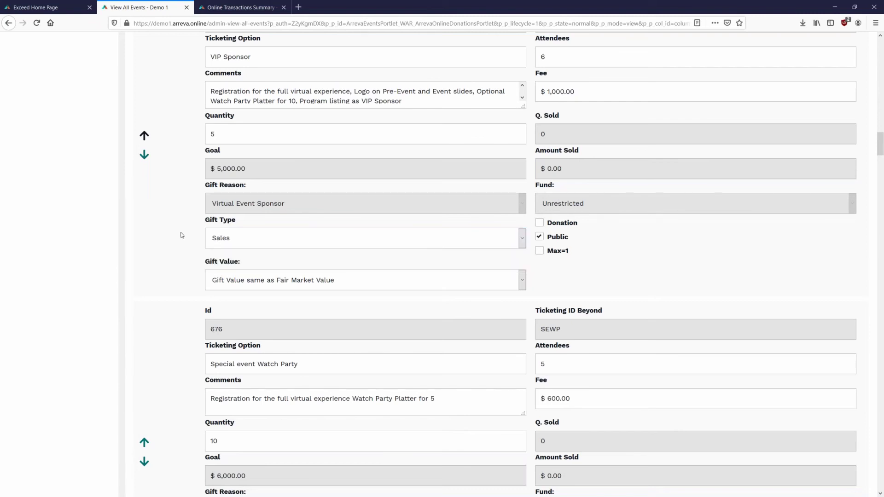
pyautogui.scroll(-1, 172, 232)
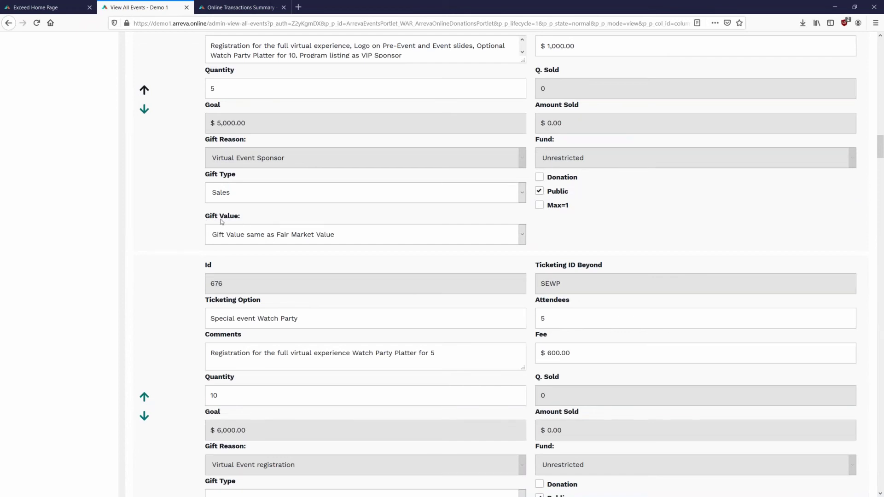
pyautogui.click(316, 240)
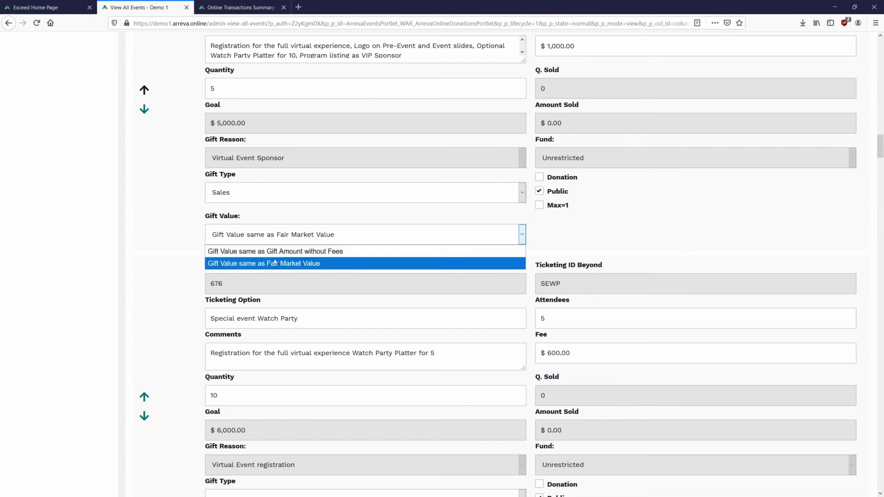
pyautogui.click(247, 266)
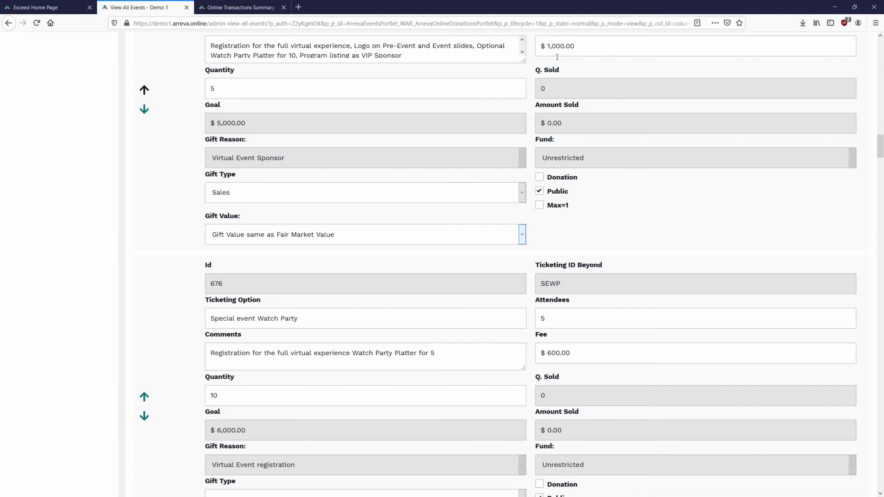
pyautogui.click(235, 234)
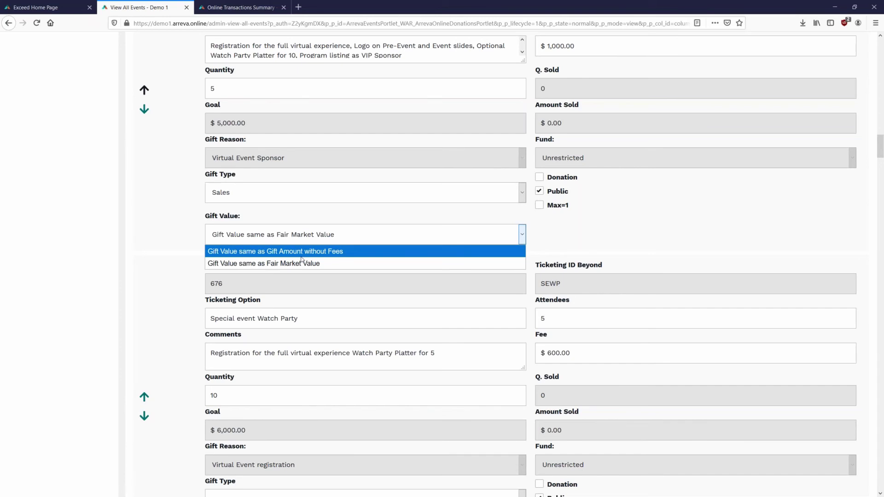
pyautogui.click(433, 236)
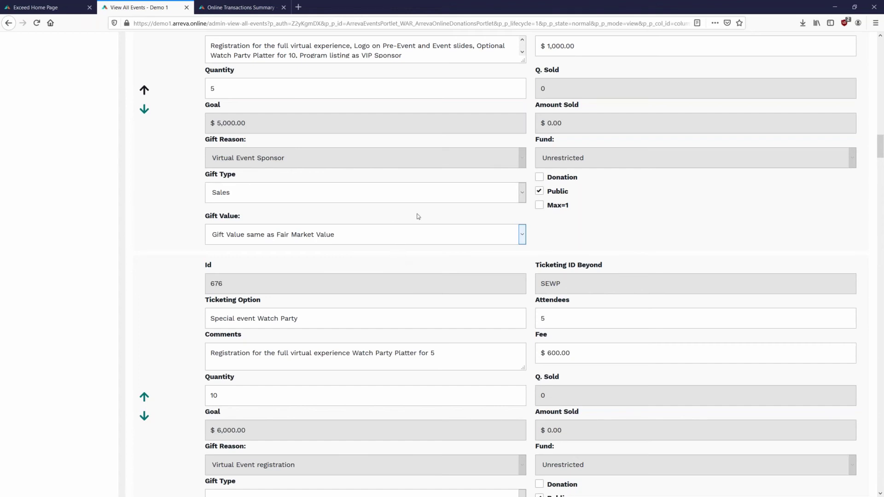
# Mark the Donation ticketing option as a donation and set its Gift Type to Gift
pyautogui.scroll(-4, 342, 217)
pyautogui.scroll(-14, 334, 226)
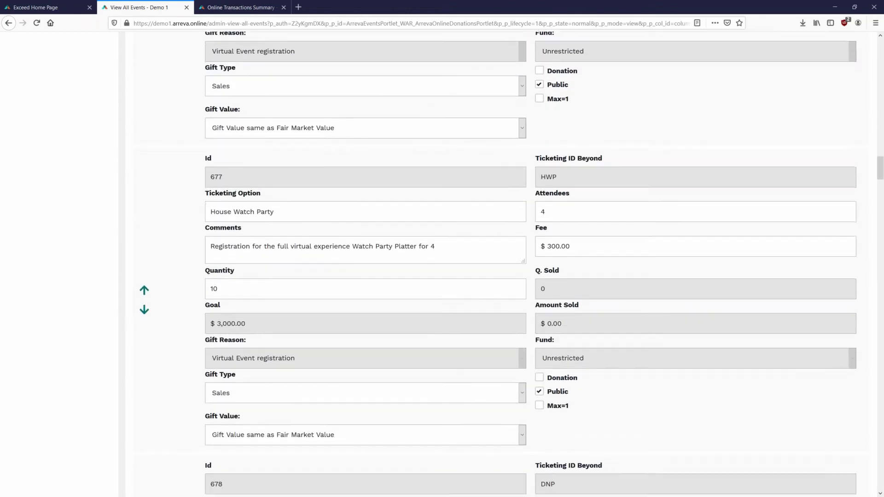
pyautogui.scroll(-12, 322, 209)
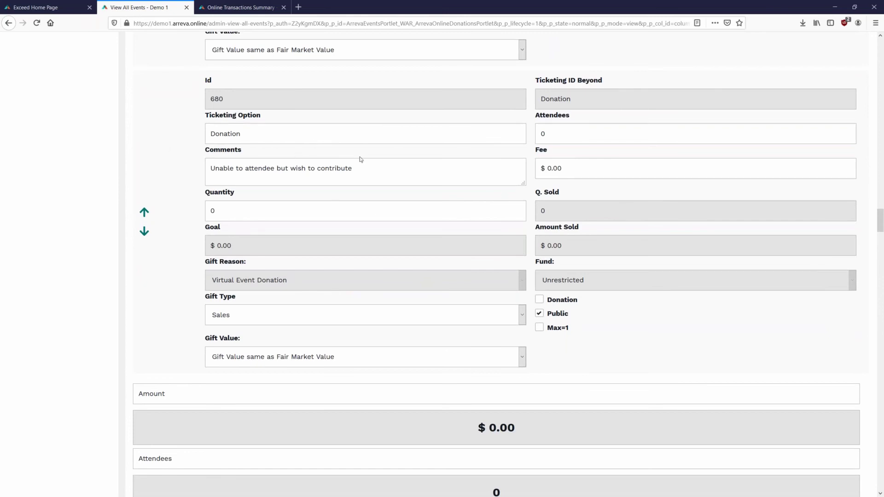
pyautogui.click(539, 300)
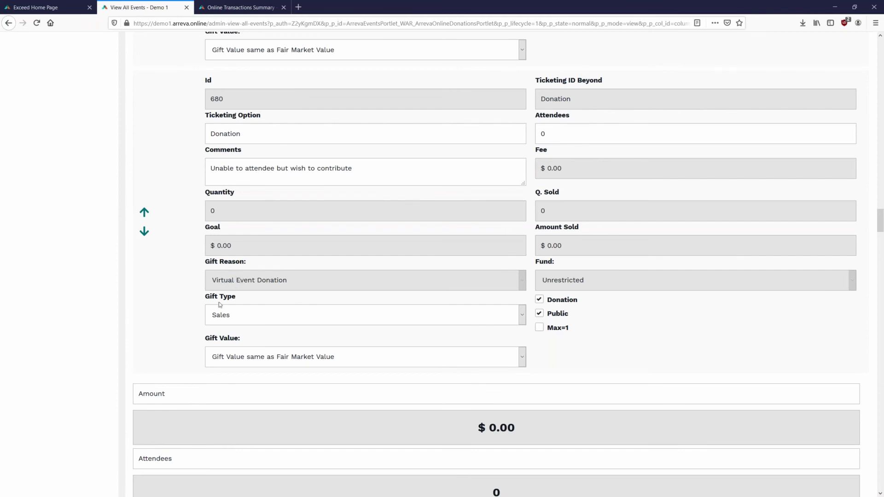
pyautogui.click(261, 313)
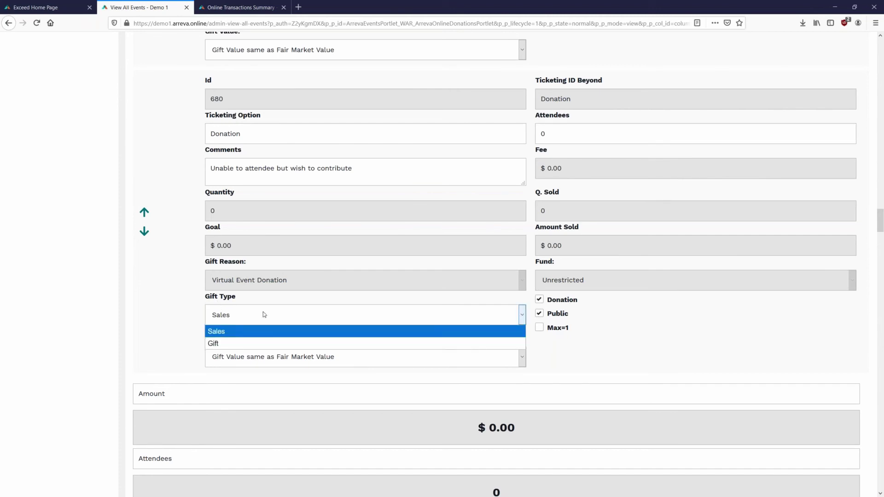
pyautogui.click(249, 342)
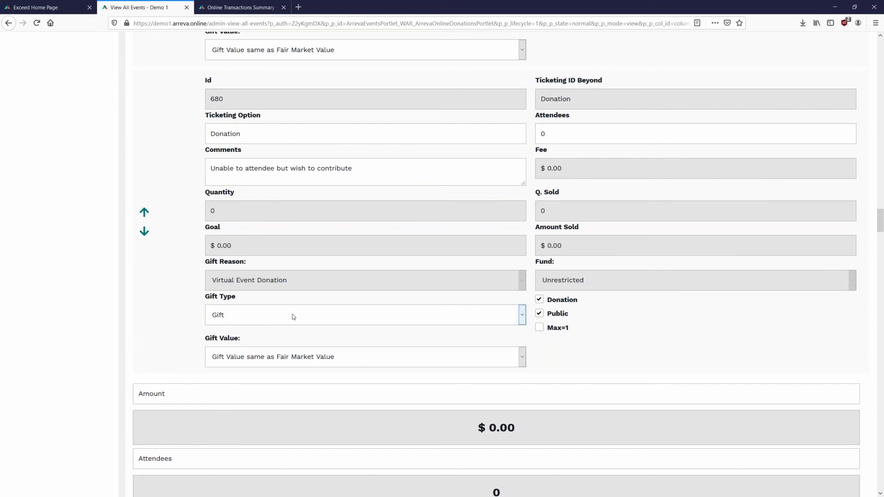
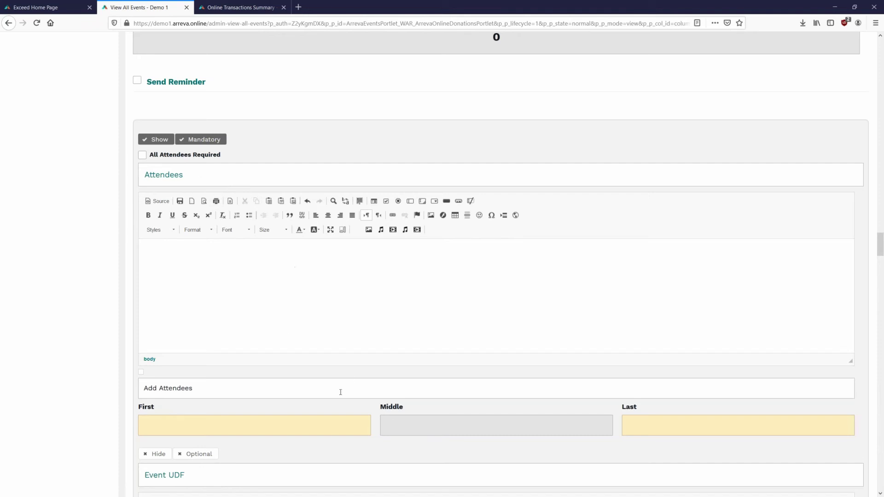
# Set the Event UDF section below the attendee fields to be shown and mandatory
pyautogui.scroll(-4, 160, 292)
pyautogui.scroll(-1, 78, 288)
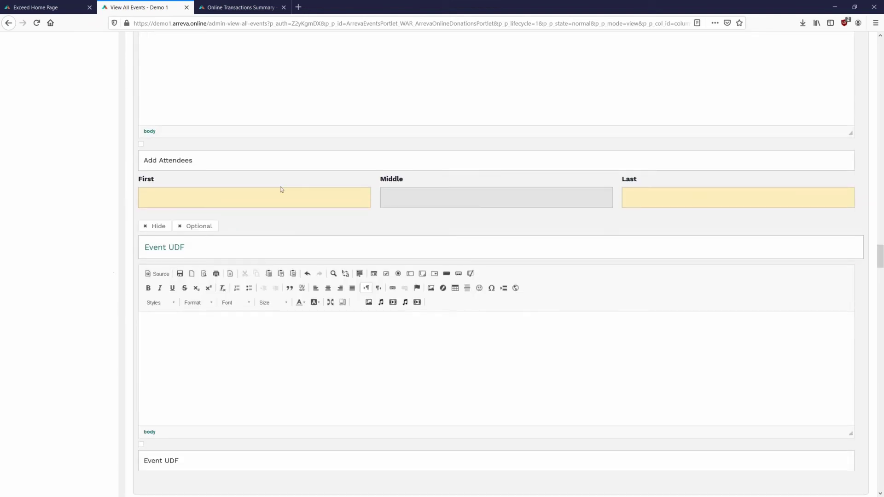
pyautogui.click(157, 226)
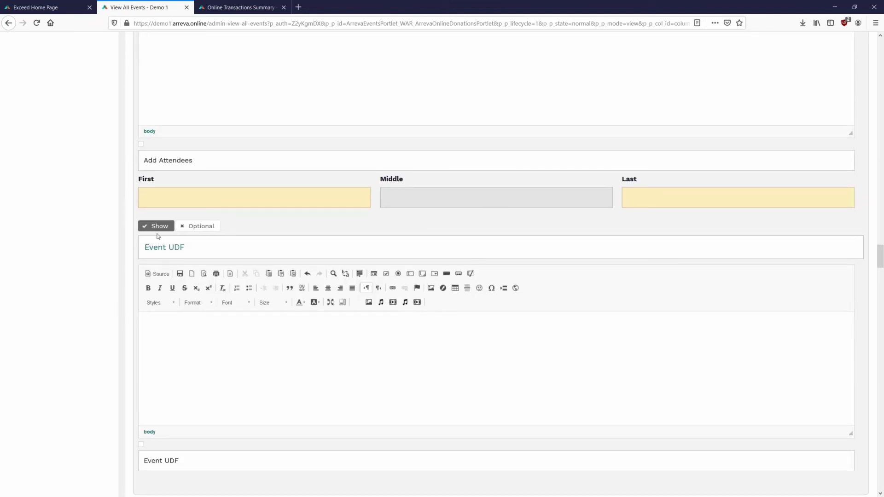
pyautogui.click(203, 226)
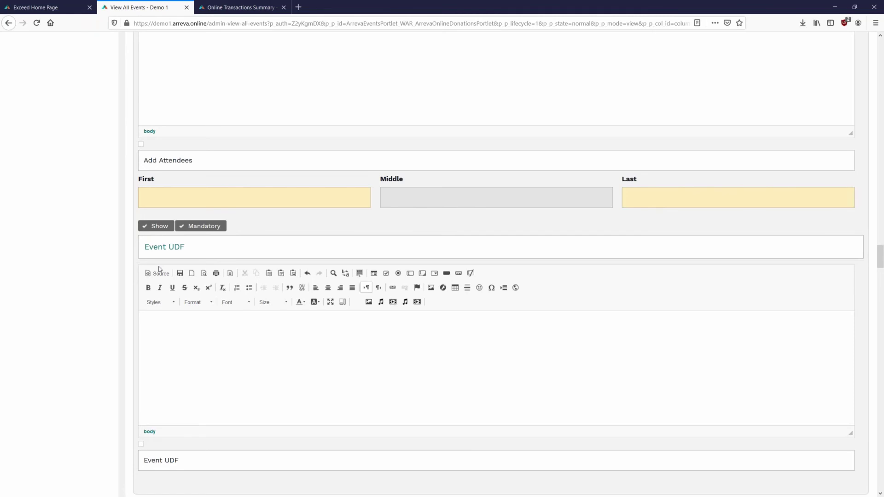
pyautogui.scroll(-4, 159, 269)
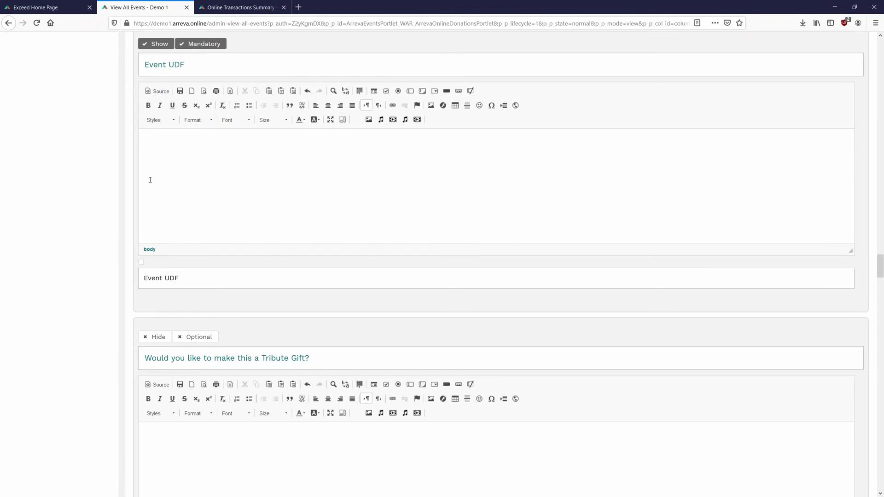
pyautogui.scroll(-5, 64, 244)
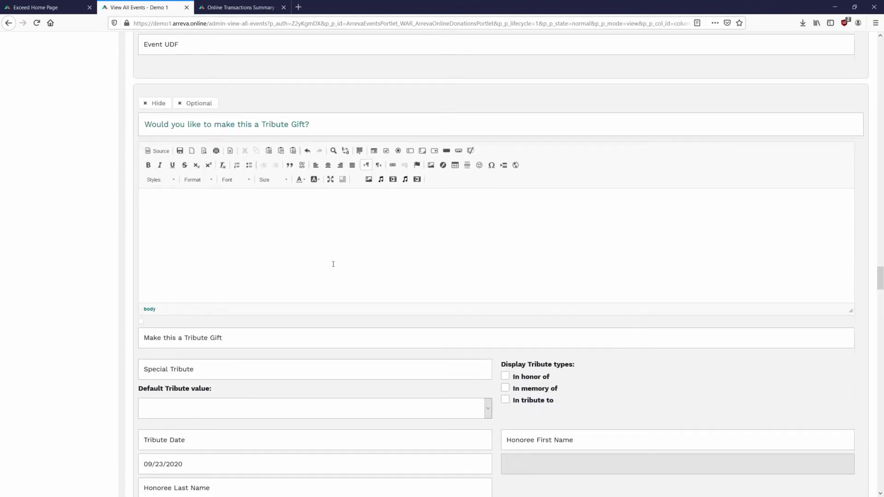
# Turn off Gift Acknowledged below the Amount To Charge heading on the registration form
pyautogui.scroll(-15, 334, 264)
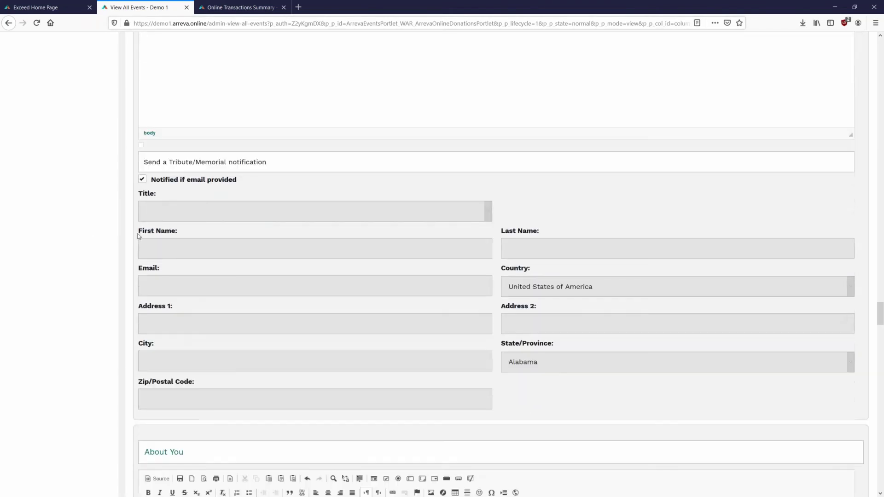
pyautogui.scroll(-12, 138, 236)
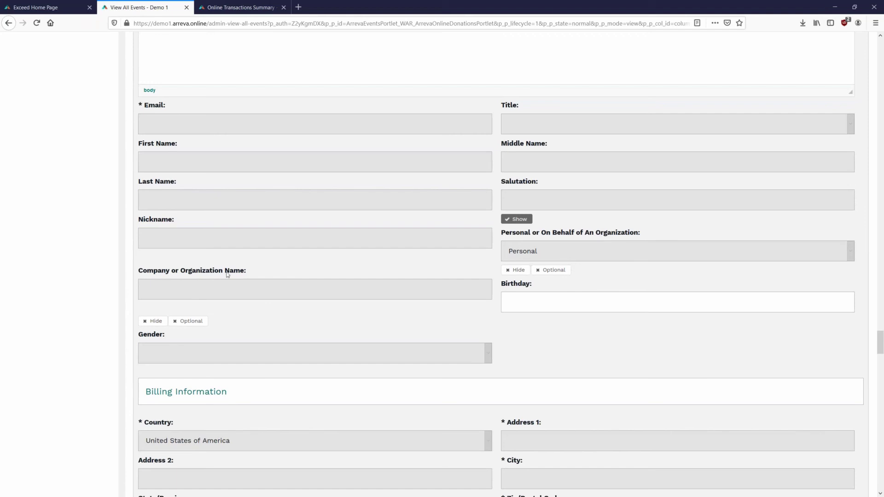
pyautogui.scroll(-5, 230, 263)
pyautogui.scroll(-4, 226, 276)
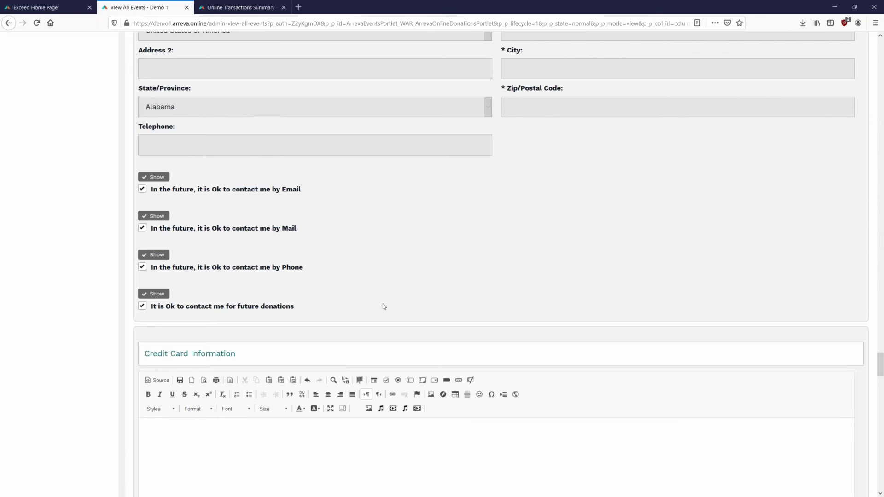
pyautogui.scroll(-7, 343, 240)
pyautogui.scroll(-3, 413, 251)
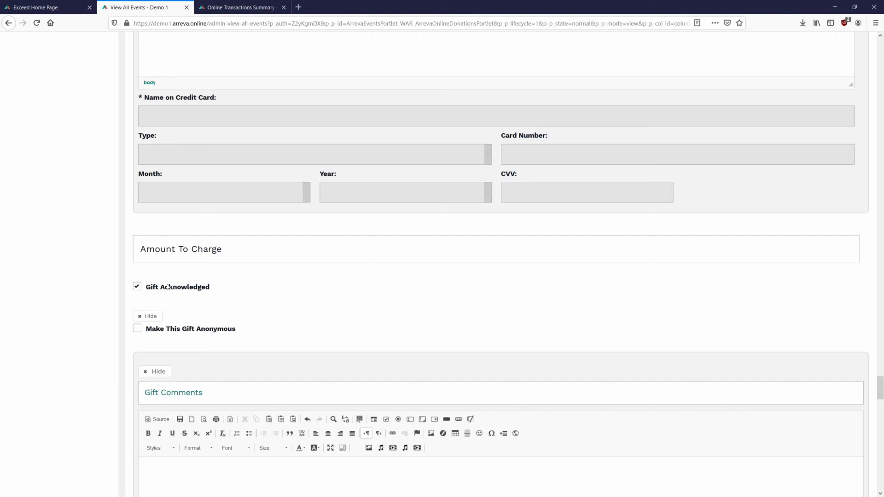
pyautogui.click(138, 287)
# Show the Gift Comments section and change its heading to Registration Comments
pyautogui.scroll(-5, 355, 302)
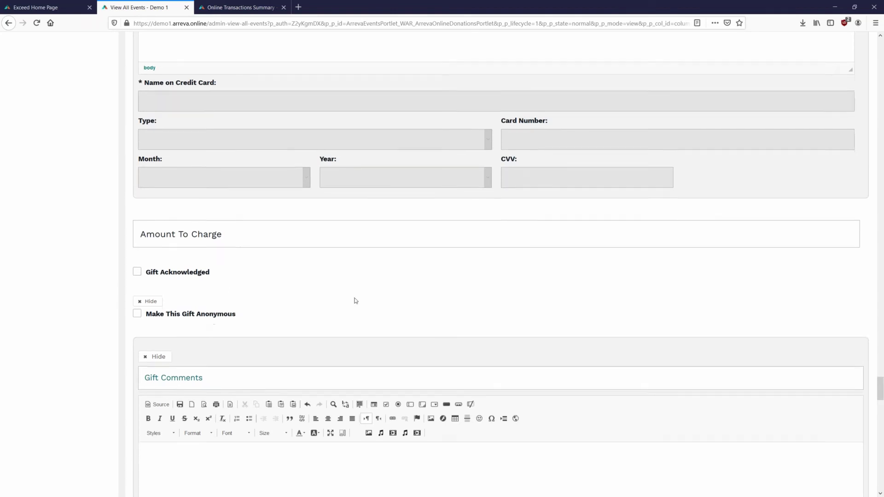
pyautogui.scroll(-1, 236, 213)
pyautogui.scroll(-1, 235, 219)
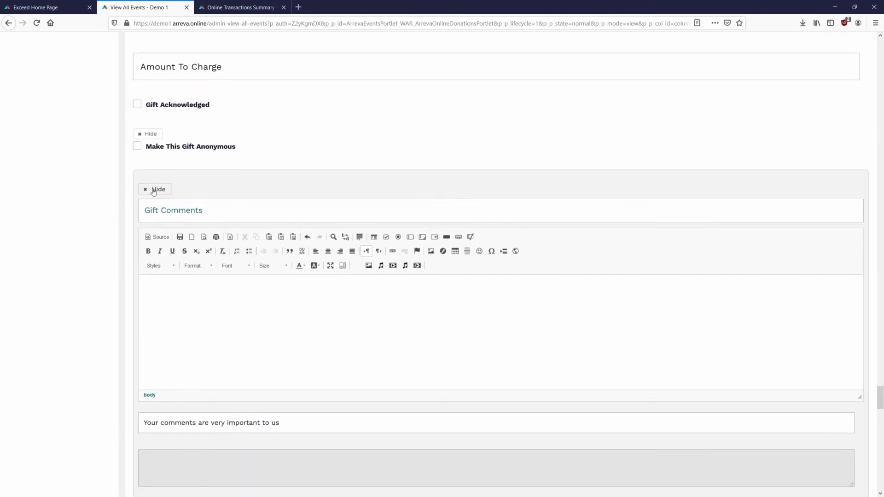
pyautogui.click(157, 190)
pyautogui.moveTo(159, 210); pyautogui.dragTo(125, 212)
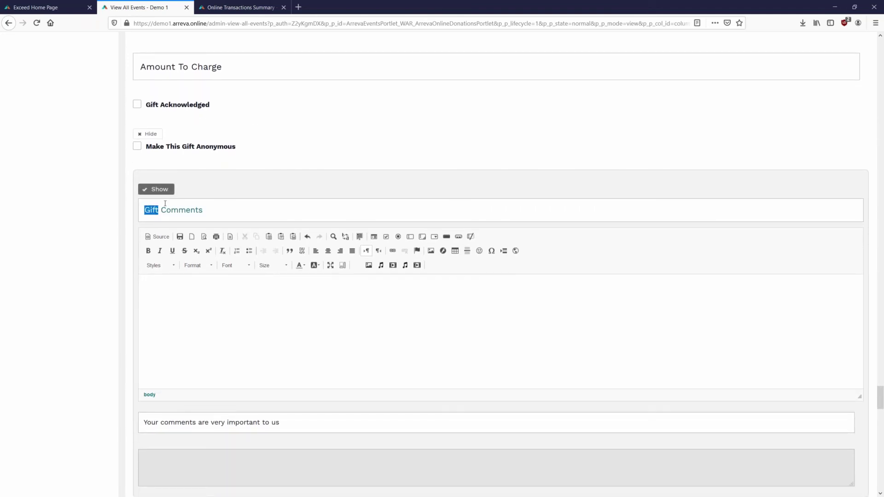
pyautogui.write('Registration')
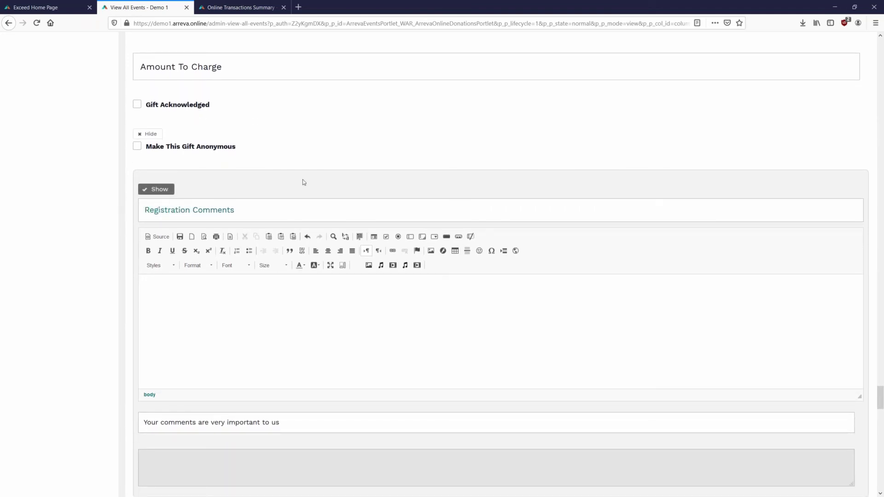
# Select General Announcements, Annual Letter and Monthly Newsletter as the mailing preferences to display
pyautogui.scroll(-3, 245, 268)
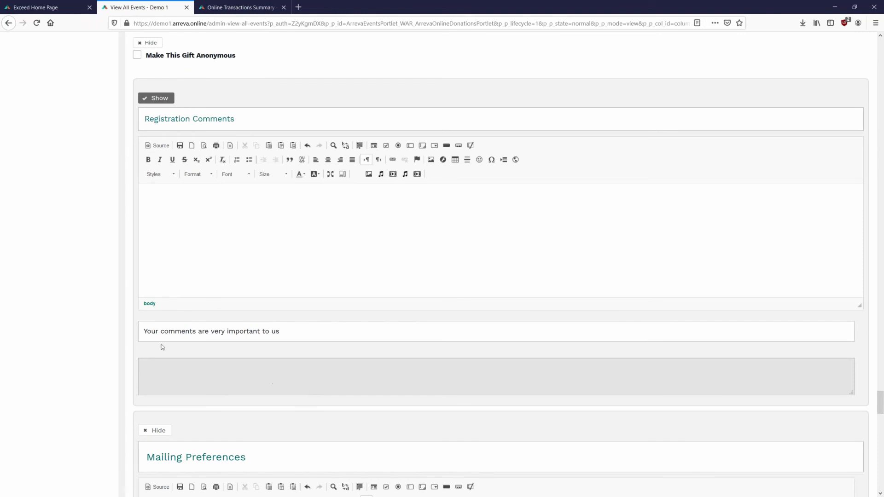
pyautogui.scroll(-5, 87, 284)
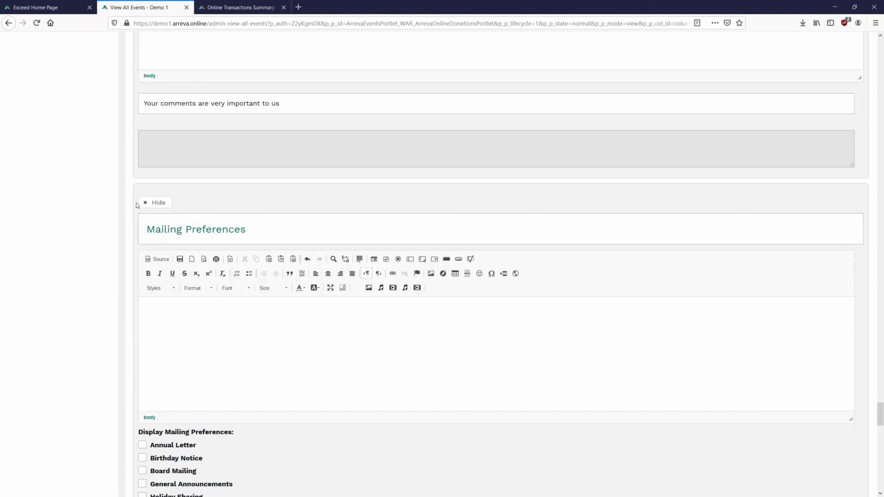
pyautogui.scroll(-5, 63, 292)
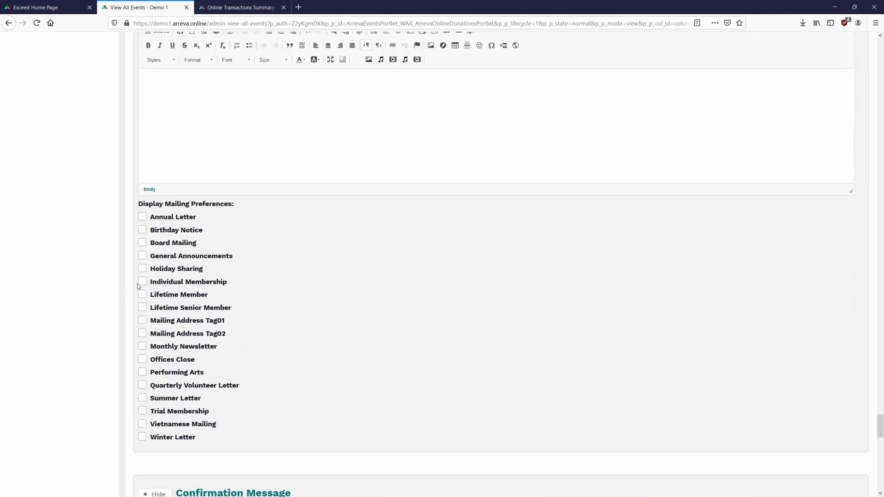
pyautogui.click(142, 256)
pyautogui.click(142, 217)
pyautogui.click(142, 346)
# Set the Confirmation Message section to be shown, keeping its Acceptance title and default text
pyautogui.scroll(-1, 117, 417)
pyautogui.scroll(-1, 118, 417)
pyautogui.scroll(-8, 93, 383)
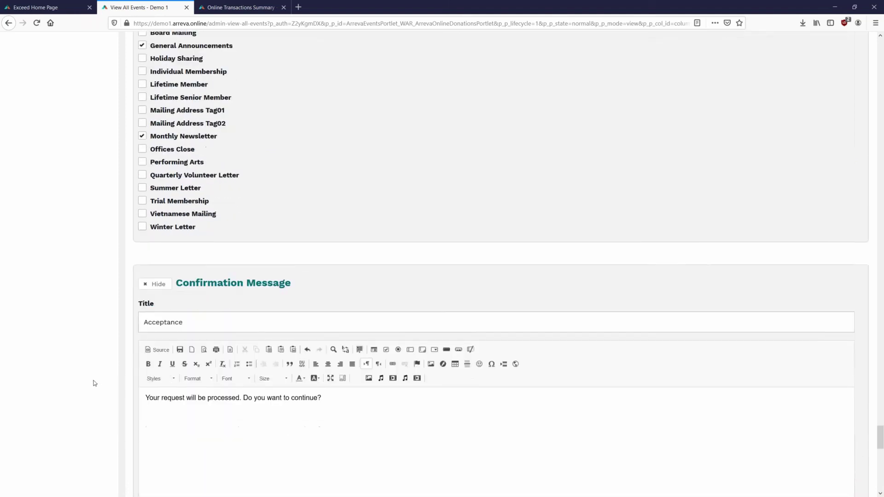
pyautogui.click(154, 84)
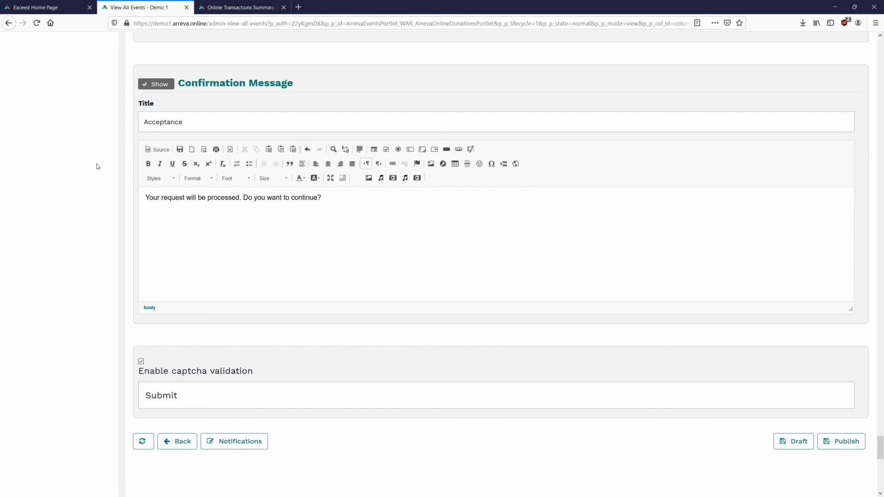
pyautogui.moveTo(183, 122); pyautogui.dragTo(142, 123)
pyautogui.click(415, 292)
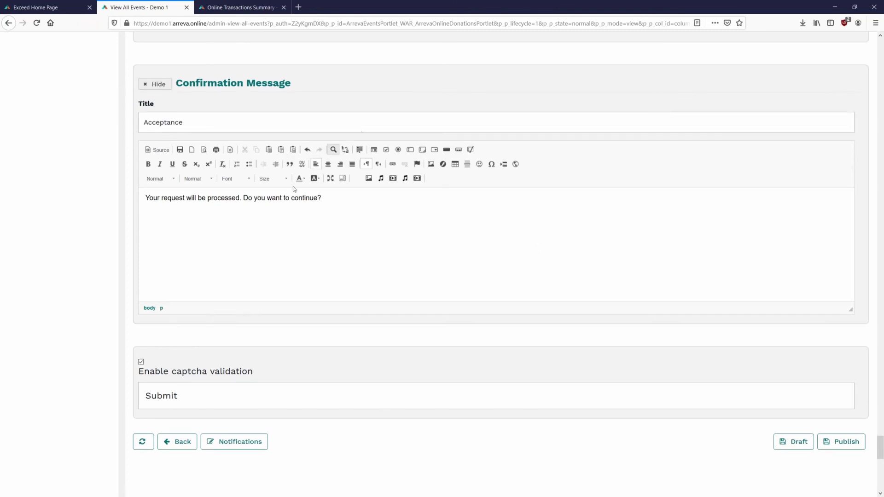
pyautogui.click(155, 86)
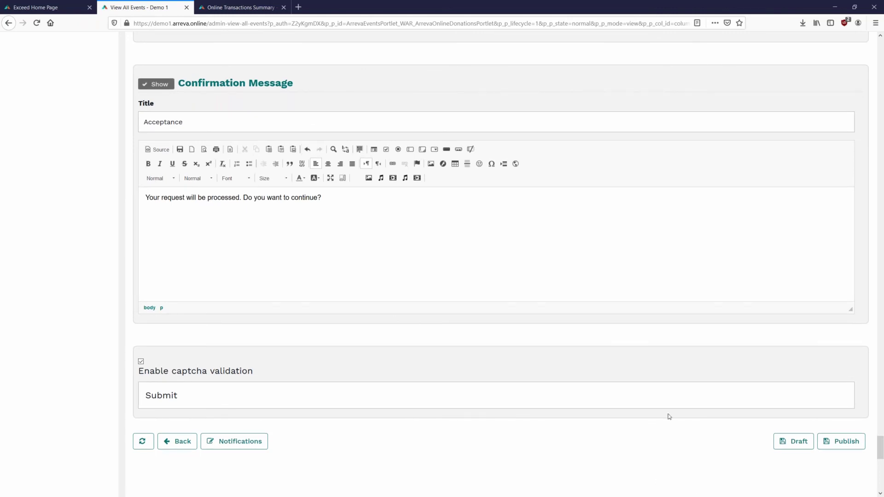
# Publish the event settings and confirm the event update
pyautogui.scroll(-2, 666, 384)
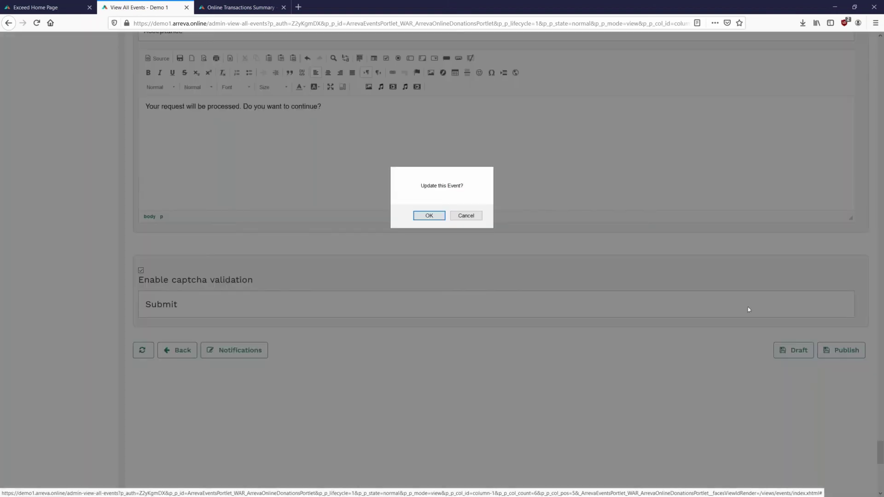
pyautogui.click(429, 216)
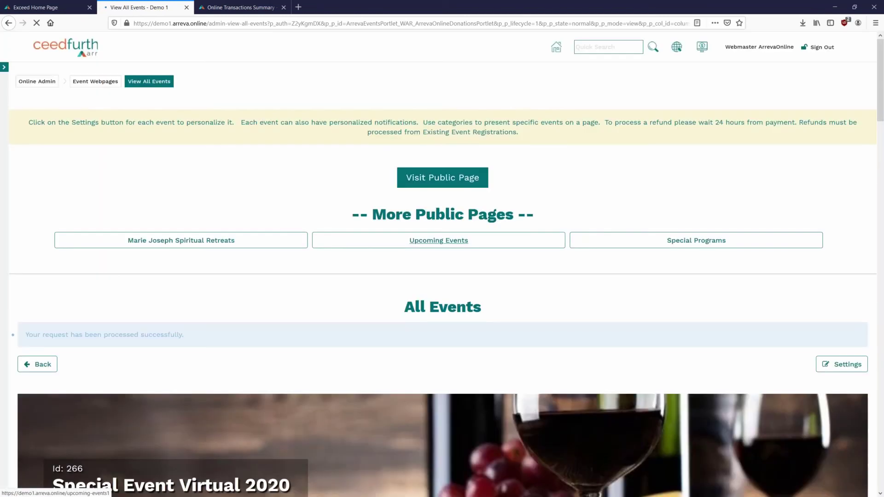
# Review the event page's banner, description and ticketing options, and open the public events page in a separate tab
pyautogui.scroll(-5, 706, 334)
pyautogui.scroll(-5, 706, 334)
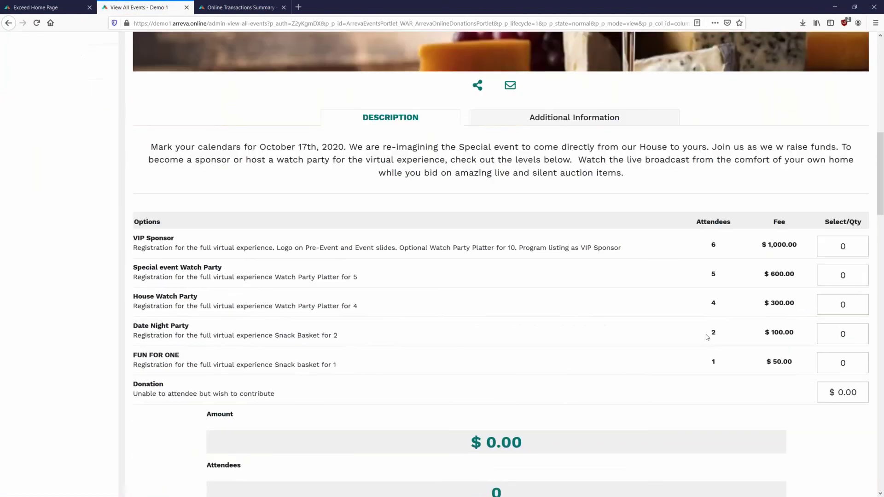
pyautogui.scroll(1, 703, 336)
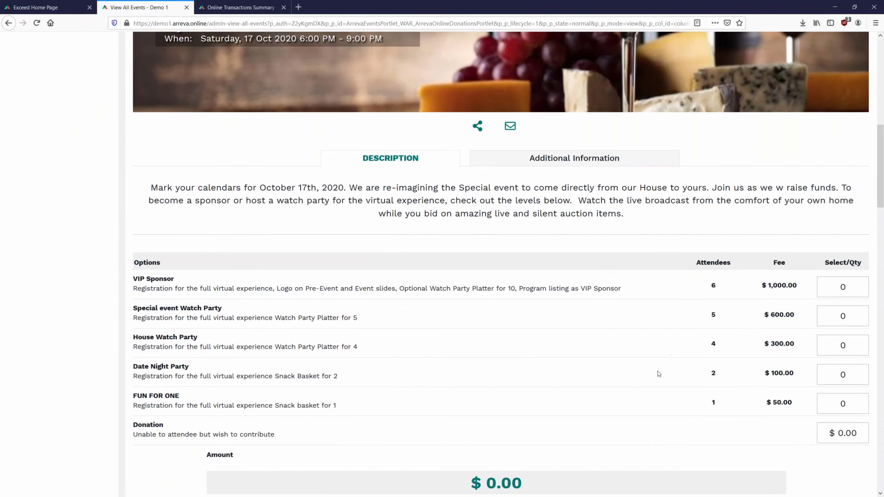
pyautogui.scroll(7, 664, 368)
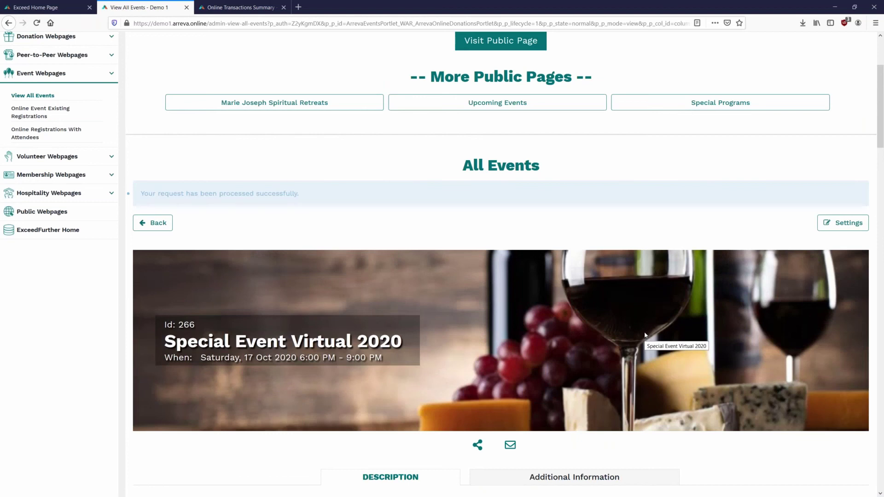
pyautogui.middleClick(498, 46)
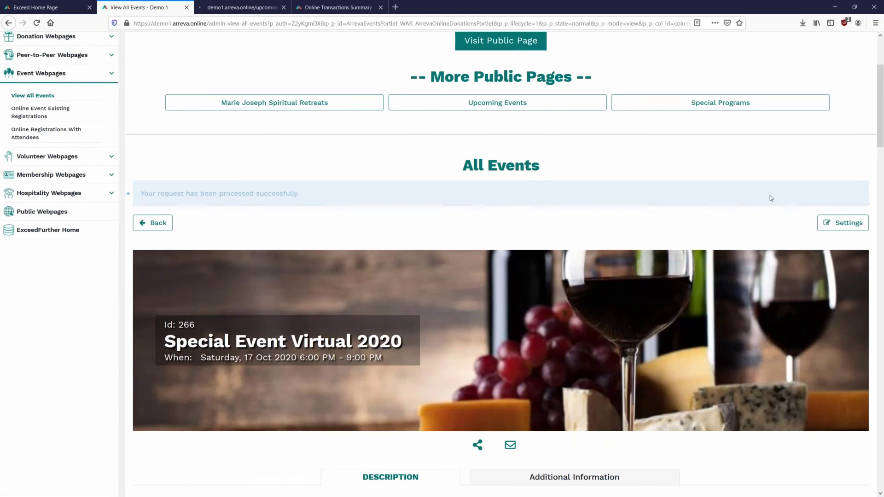
# Open the event's notifications and examine the Event Registration Notification's subject, content and merge fields such as the event title
pyautogui.click(842, 223)
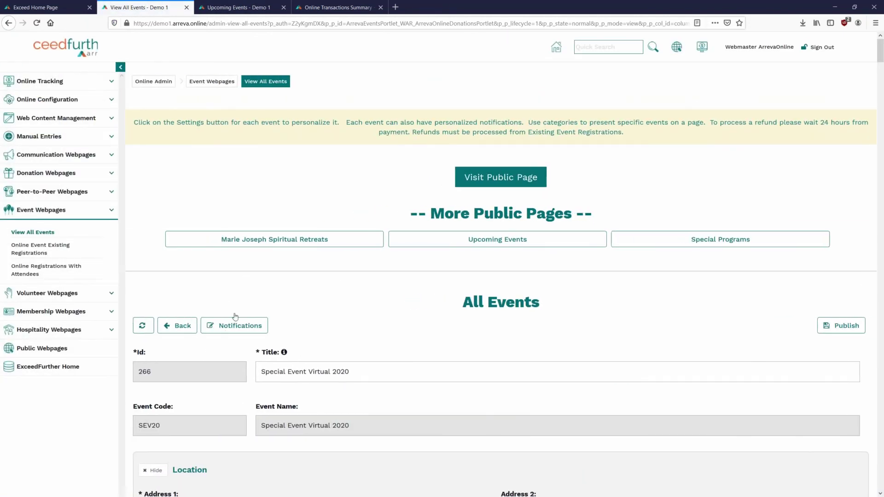
pyautogui.click(222, 327)
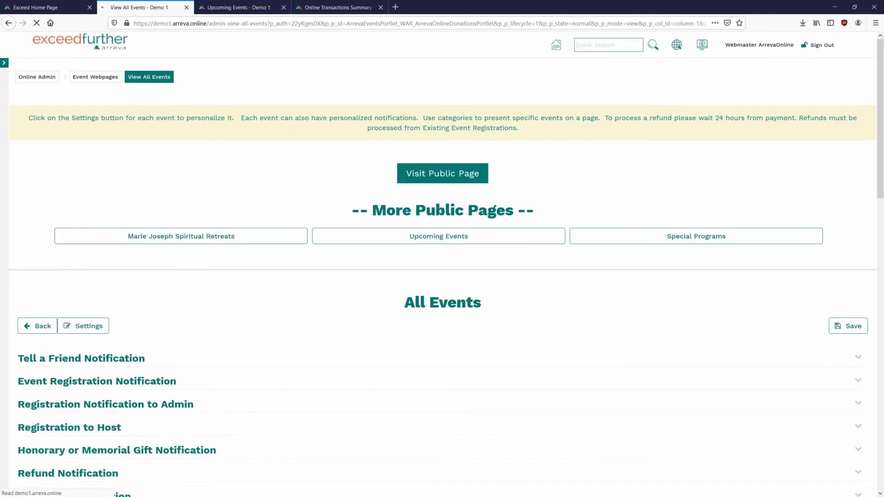
pyautogui.scroll(-3, 459, 338)
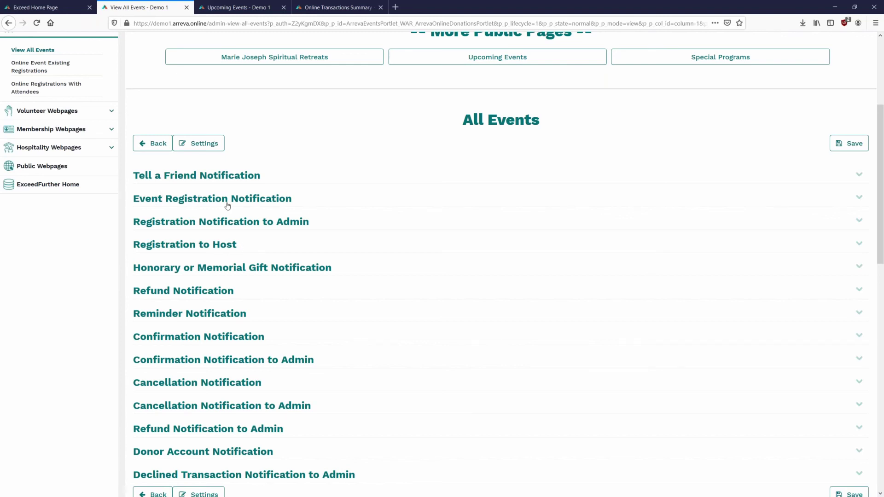
pyautogui.click(269, 205)
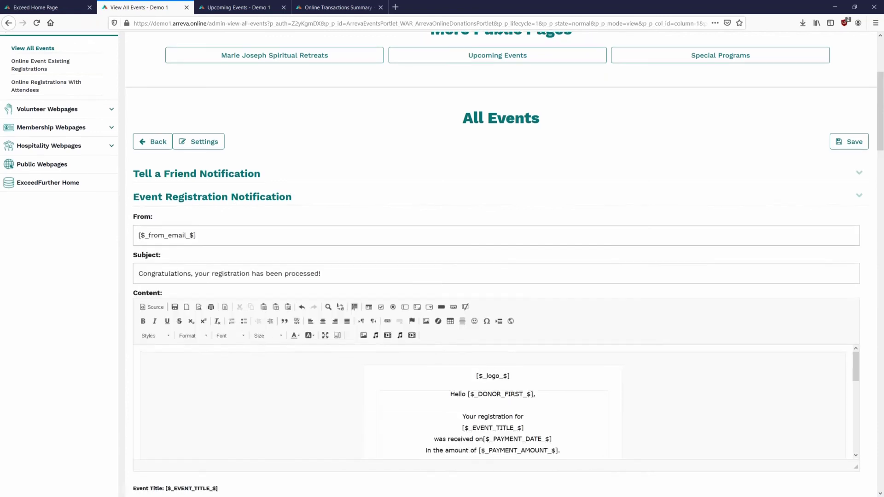
pyautogui.scroll(-2, 553, 295)
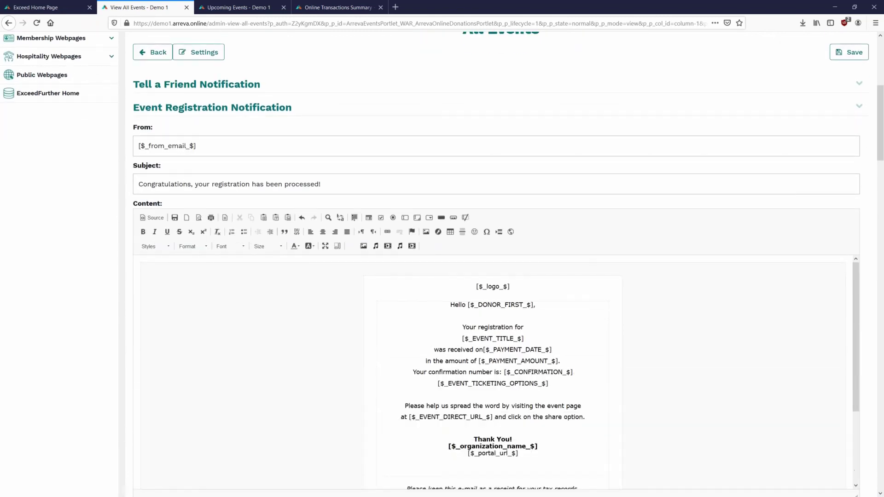
pyautogui.scroll(-2, 657, 331)
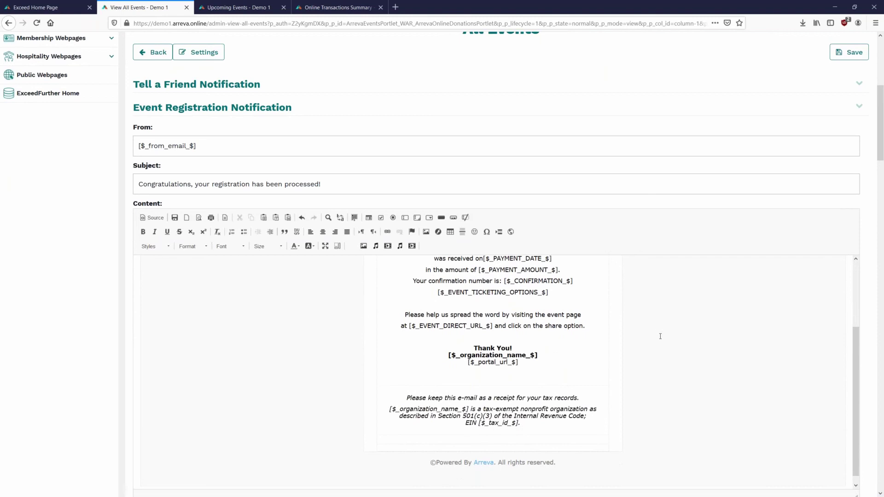
pyautogui.scroll(2, 651, 349)
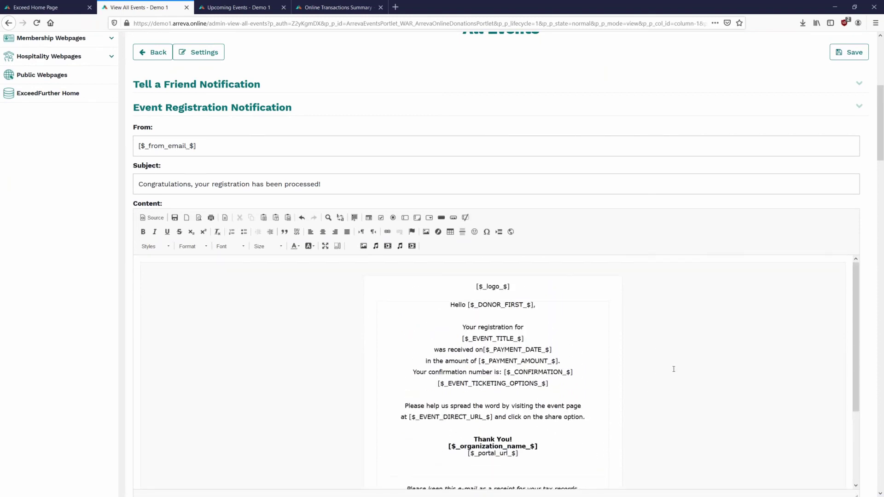
pyautogui.moveTo(452, 336); pyautogui.dragTo(570, 343)
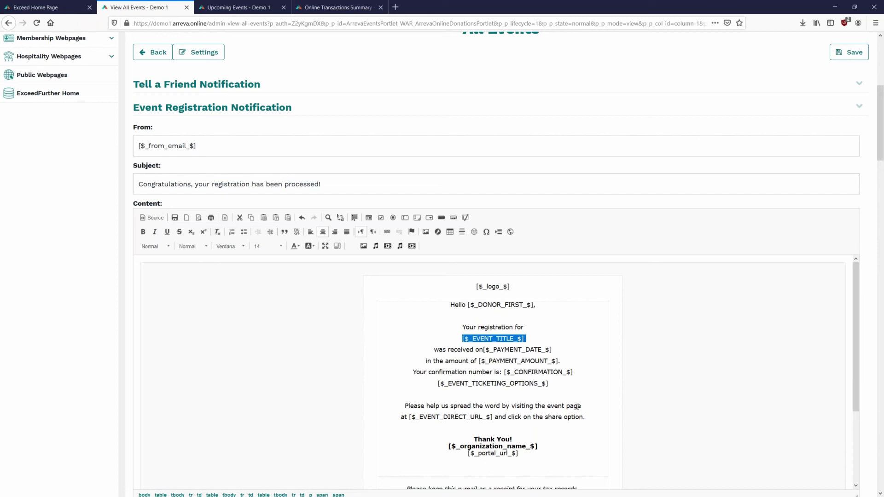
pyautogui.scroll(6, 584, 383)
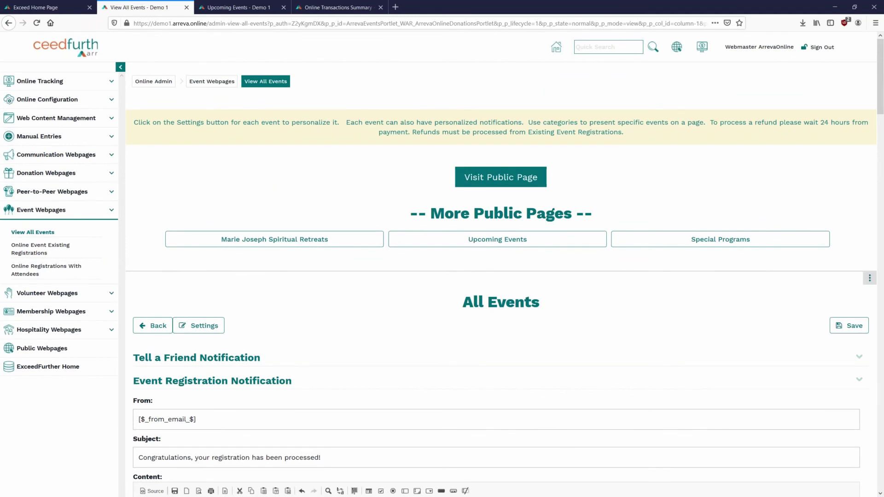
# Switch to the public Upcoming Events page and copy its web address
pyautogui.click(248, 4)
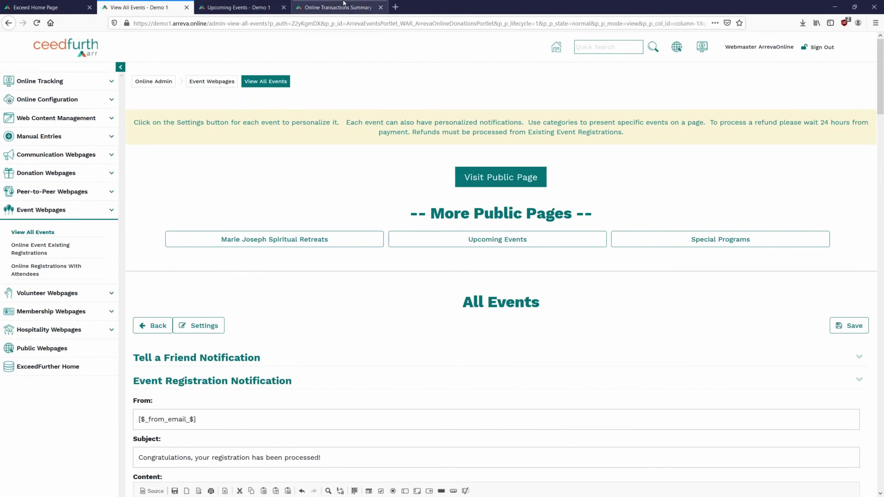
pyautogui.scroll(-6, 390, 162)
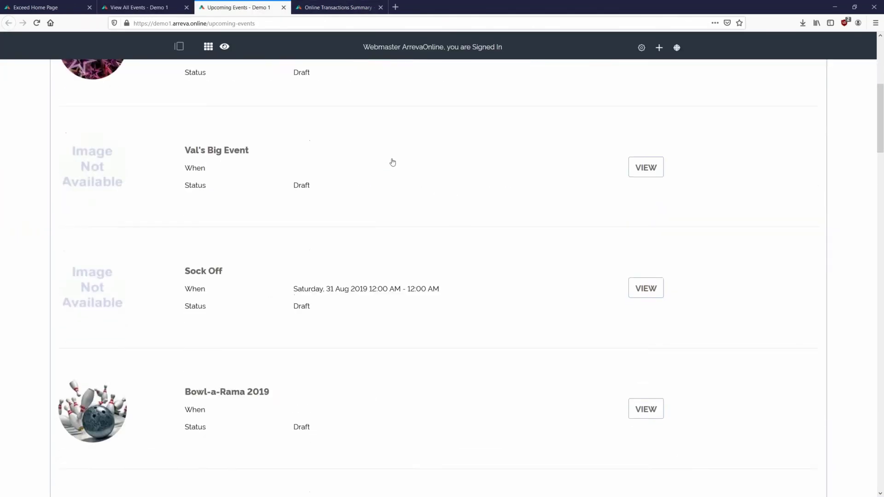
pyautogui.scroll(3, 390, 162)
pyautogui.click(275, 26)
pyautogui.hotkey('ctrl', 'c')
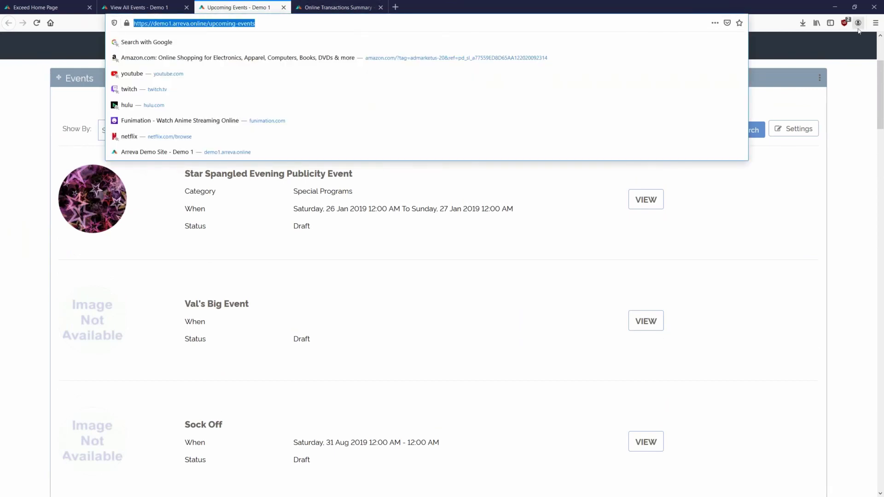
# Load the copied Upcoming Events address in a private browser window and browse the event list
pyautogui.click(875, 23)
pyautogui.click(808, 82)
pyautogui.hotkey('ctrl', 'v')
pyautogui.press('Return')
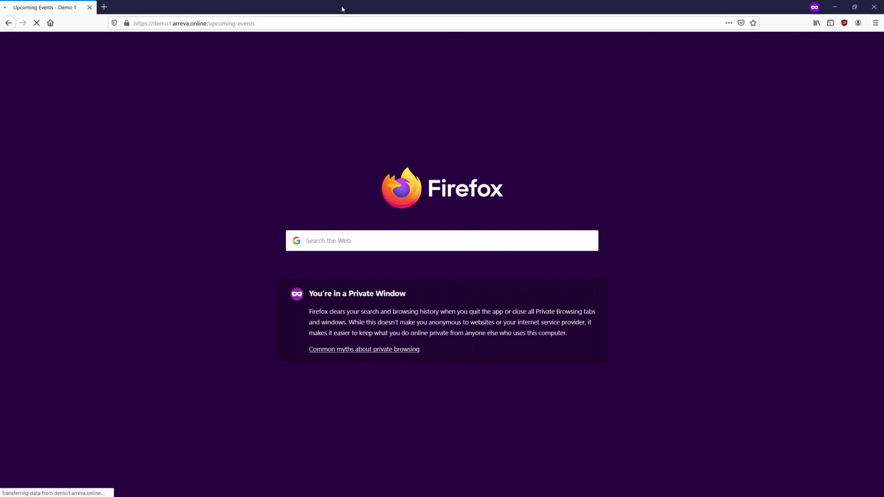
pyautogui.scroll(-15, 560, 201)
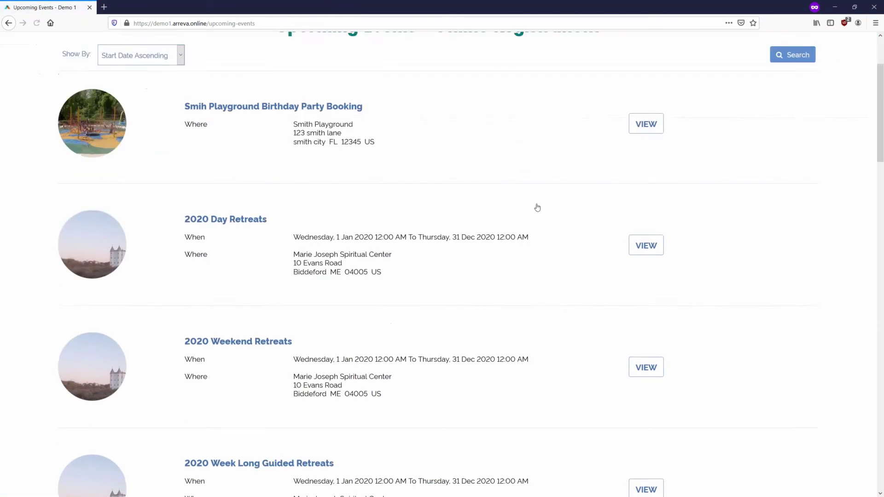
# Find Special Event Virtual 2020 in the public event list and open its registration page
pyautogui.scroll(-2, 560, 201)
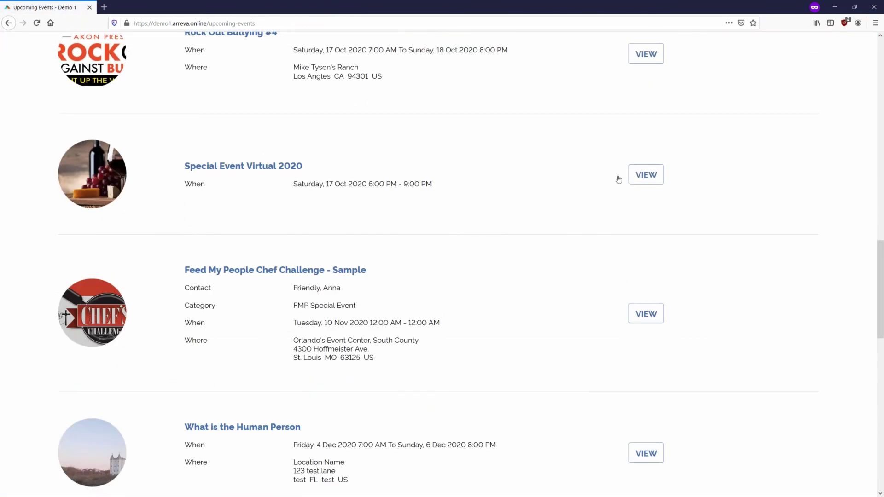
pyautogui.click(645, 175)
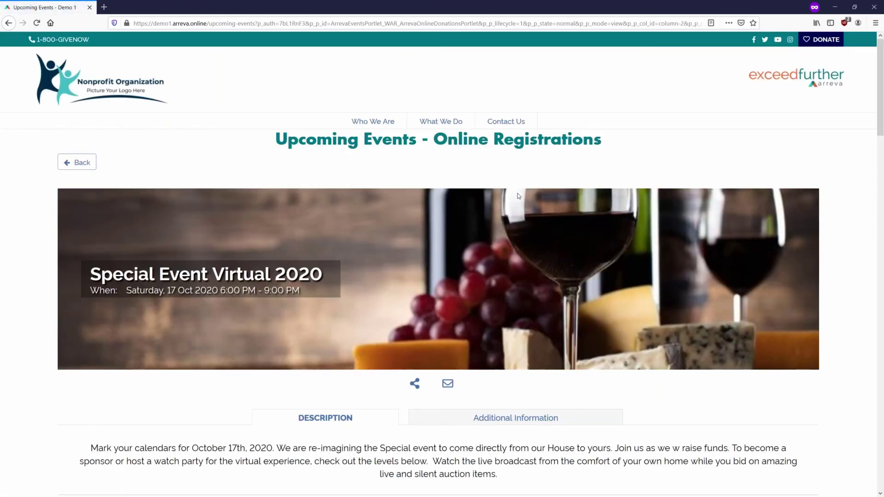
pyautogui.scroll(-1, 493, 245)
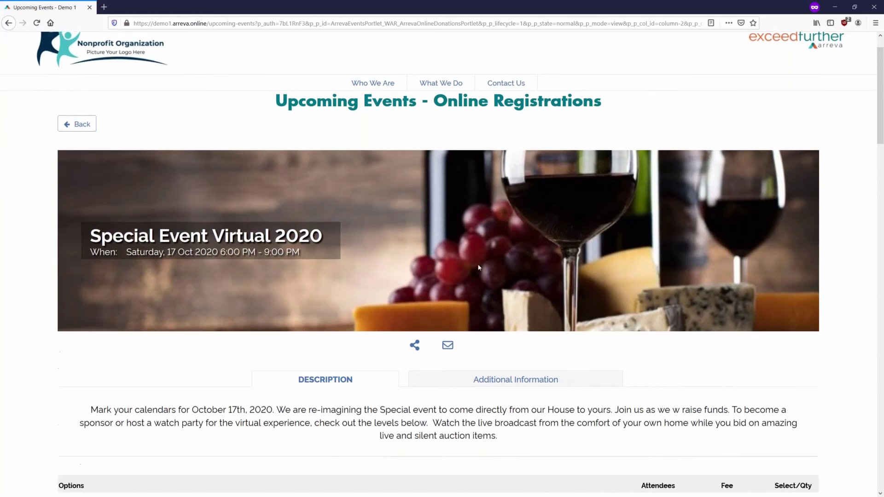
# Examine the event's sharing options for Facebook and Twitter, select its direct link, and close the Share dialog
pyautogui.click(414, 339)
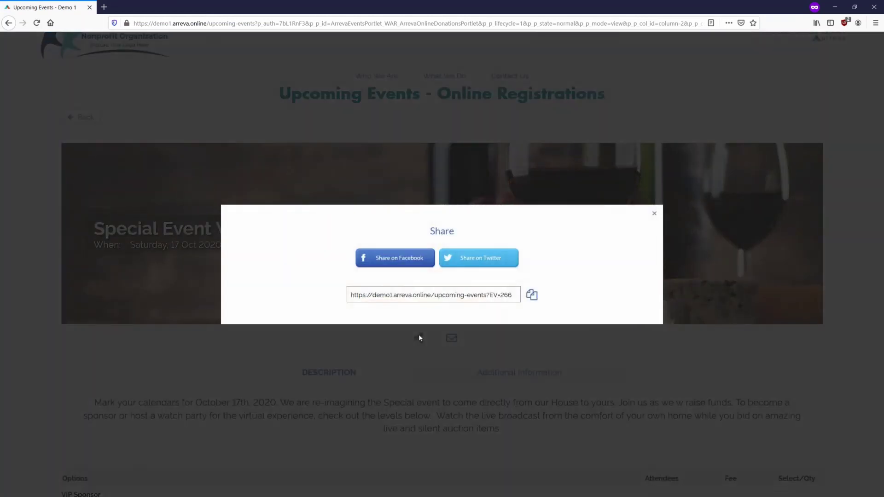
pyautogui.click(653, 215)
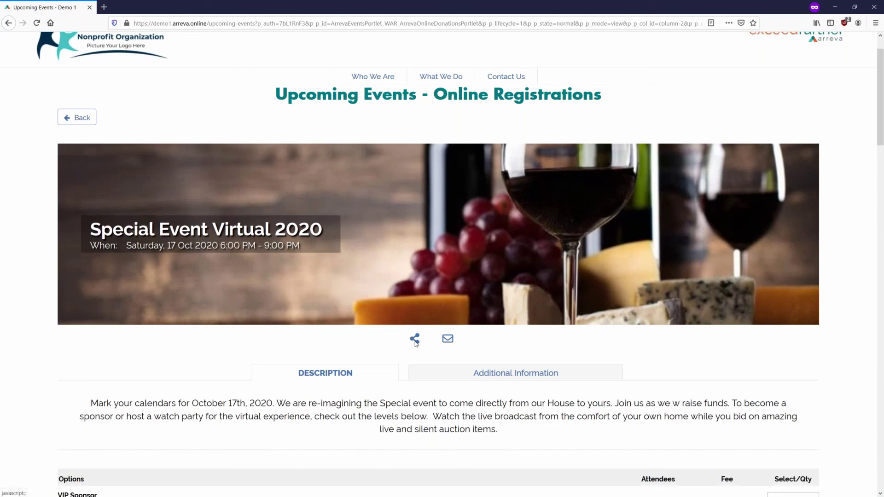
pyautogui.click(414, 339)
pyautogui.moveTo(513, 298); pyautogui.dragTo(334, 311)
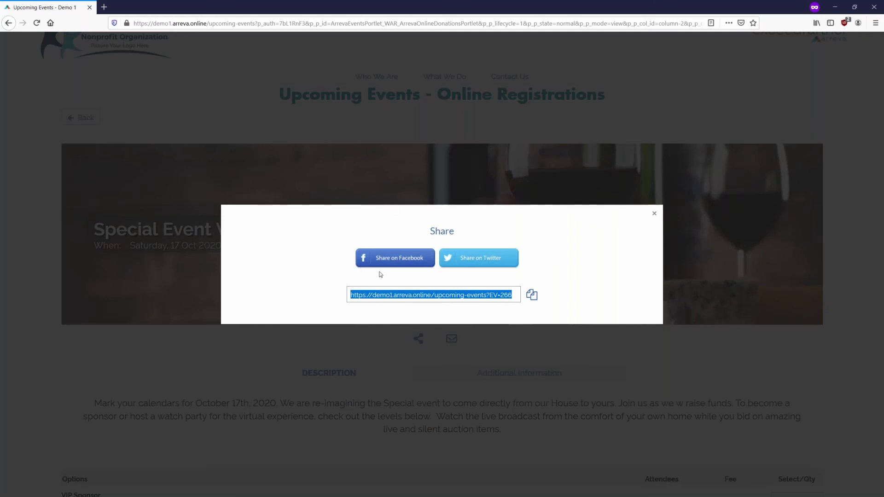
pyautogui.click(654, 215)
# Review the event's registration options from VIP Sponsor to FUN FOR ONE, with their attendees and fees
pyautogui.scroll(-2, 681, 195)
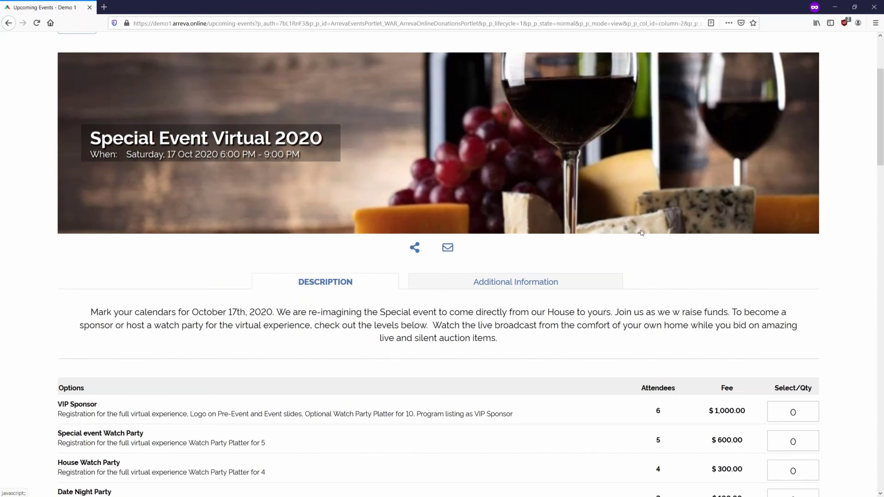
pyautogui.scroll(-2, 580, 253)
pyautogui.scroll(-3, 691, 288)
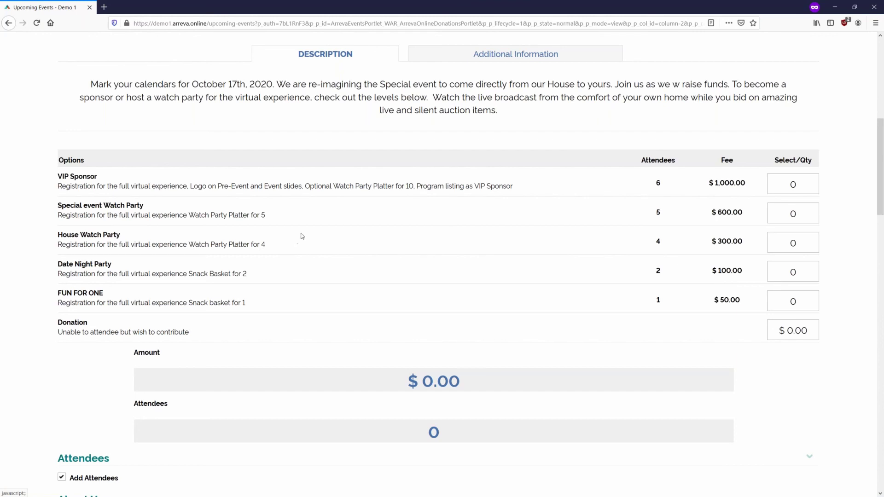
pyautogui.scroll(-2, 578, 158)
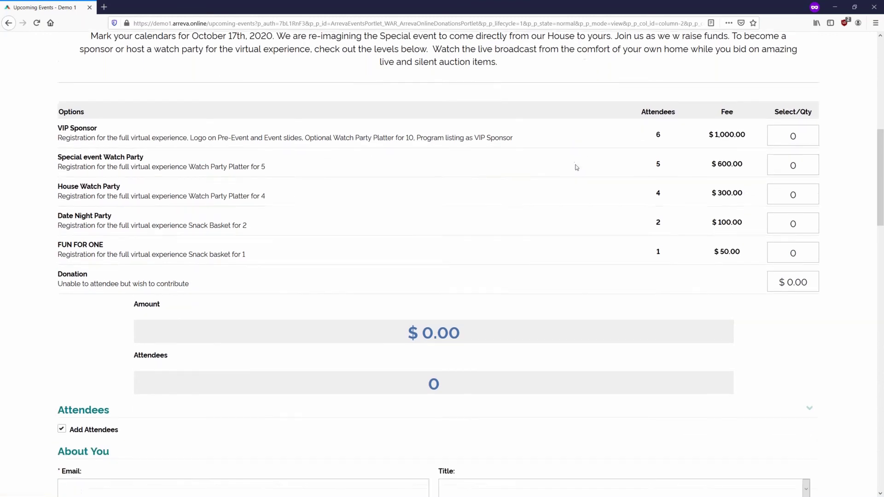
pyautogui.moveTo(45, 234); pyautogui.dragTo(237, 242)
pyautogui.click(245, 241)
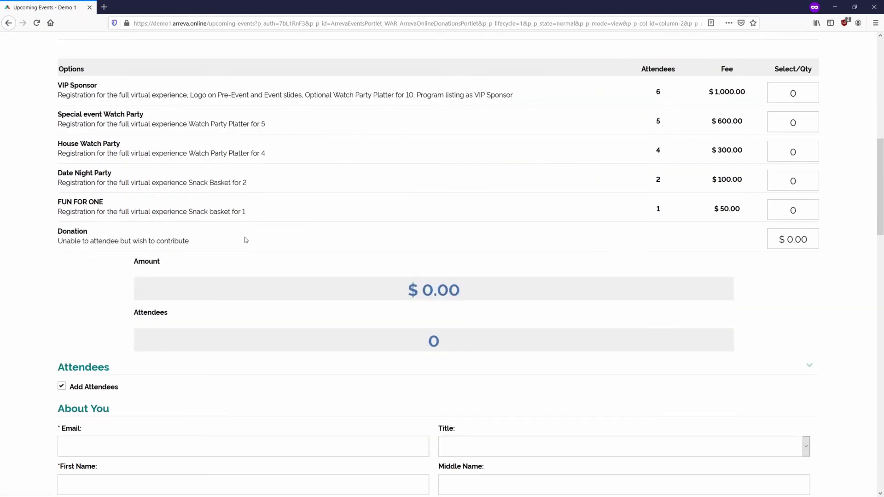
# Examine the Donation option for people unable to attend and its amount field, leaving the amount unchanged
pyautogui.moveTo(96, 243); pyautogui.dragTo(119, 243)
pyautogui.click(201, 244)
pyautogui.click(778, 243)
pyautogui.moveTo(72, 235); pyautogui.dragTo(120, 243)
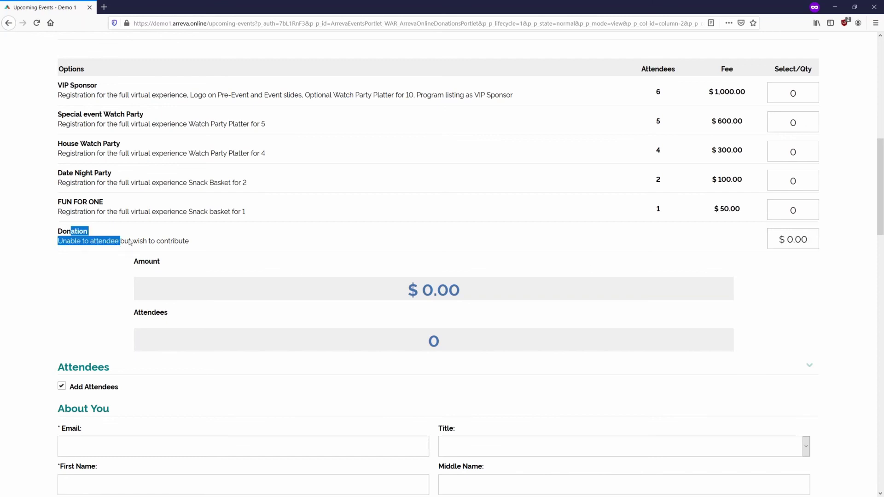
pyautogui.click(132, 242)
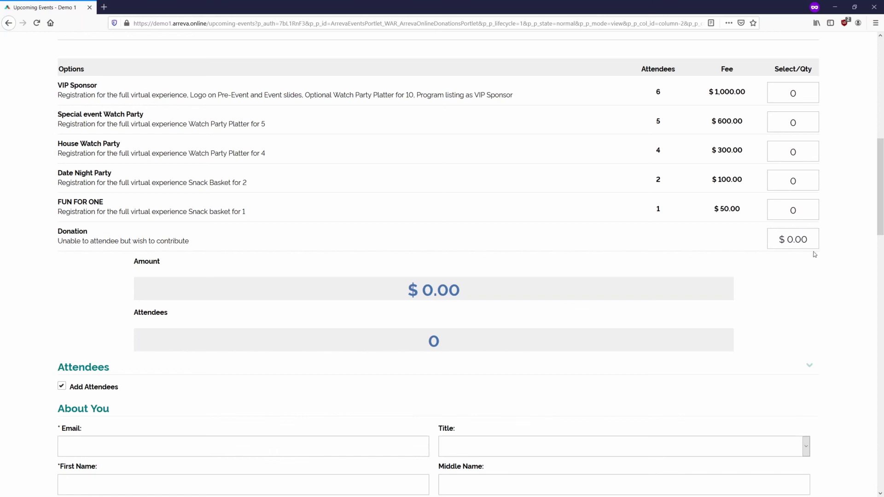
pyautogui.click(795, 244)
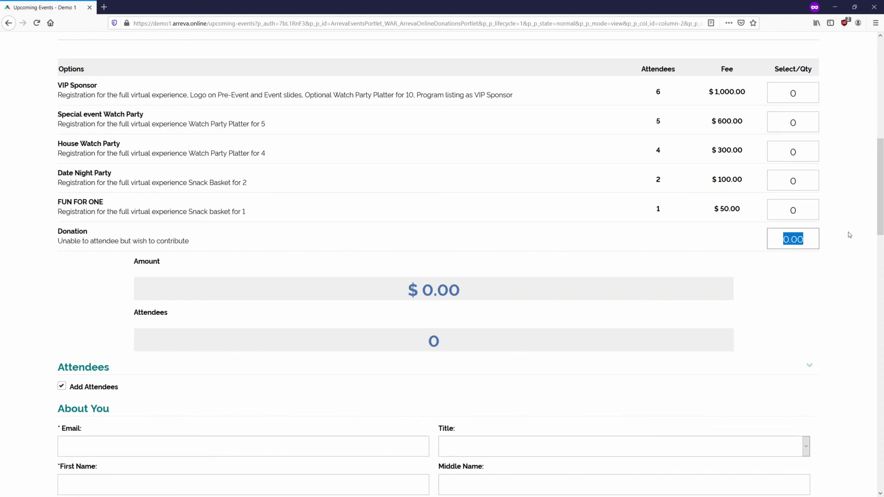
pyautogui.click(850, 205)
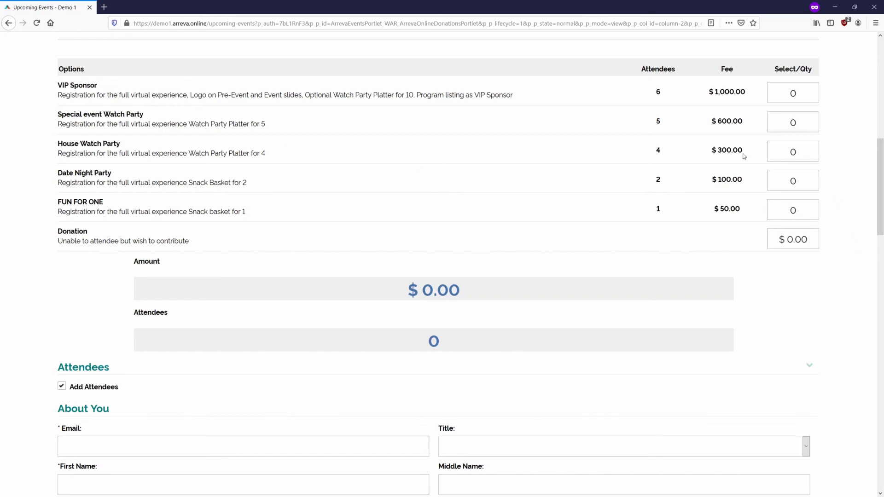
# Set the House Watch Party quantity to 1 and bring up its attendee name fields
pyautogui.click(802, 145)
pyautogui.write('1')
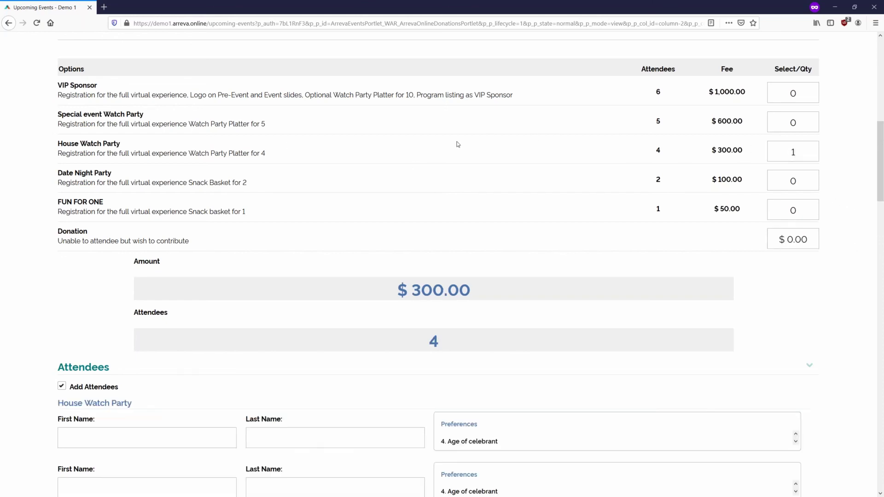
pyautogui.scroll(-4, 460, 152)
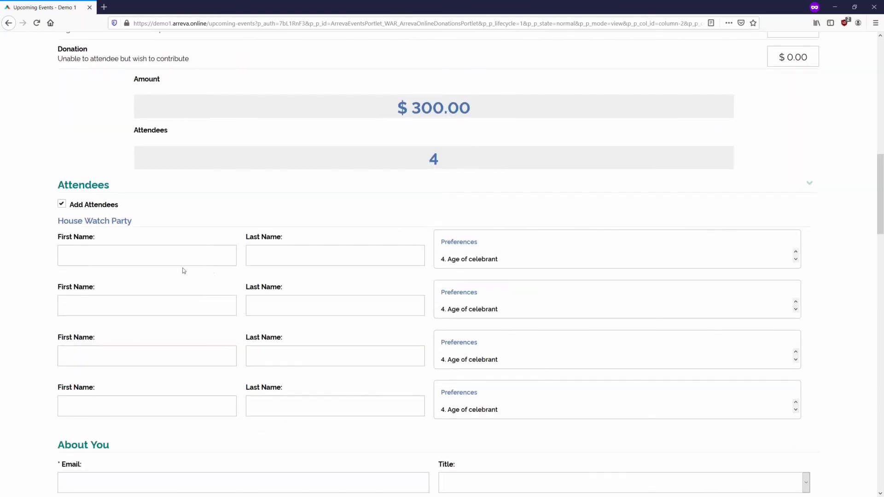
pyautogui.scroll(-1, 217, 277)
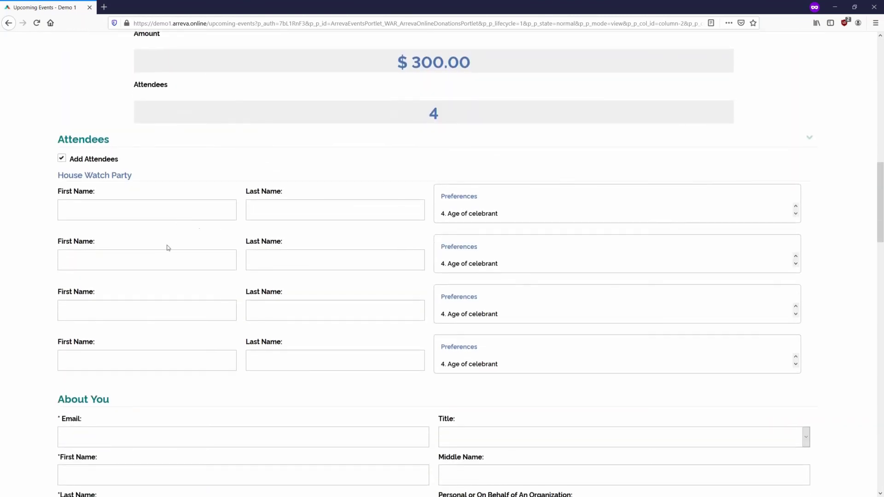
# Expand the first House Watch Party attendee's preferences and examine the "Age of celebrant" question
pyautogui.click(582, 214)
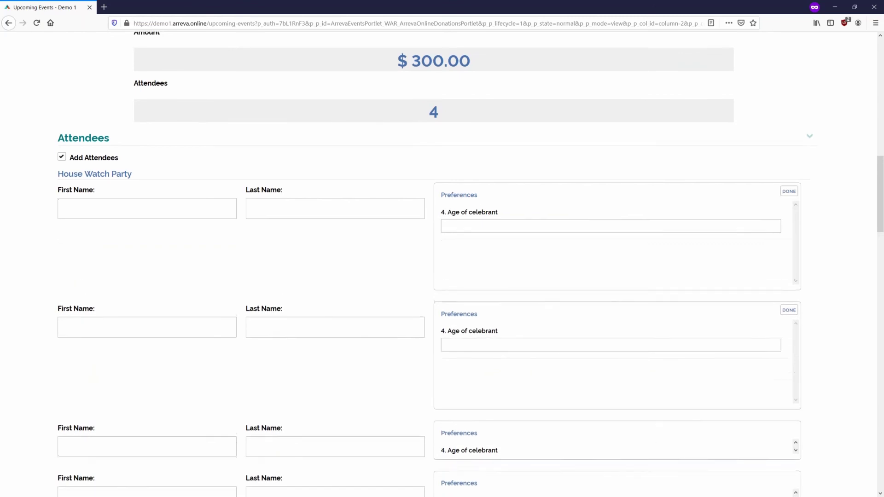
pyautogui.scroll(-1, 613, 229)
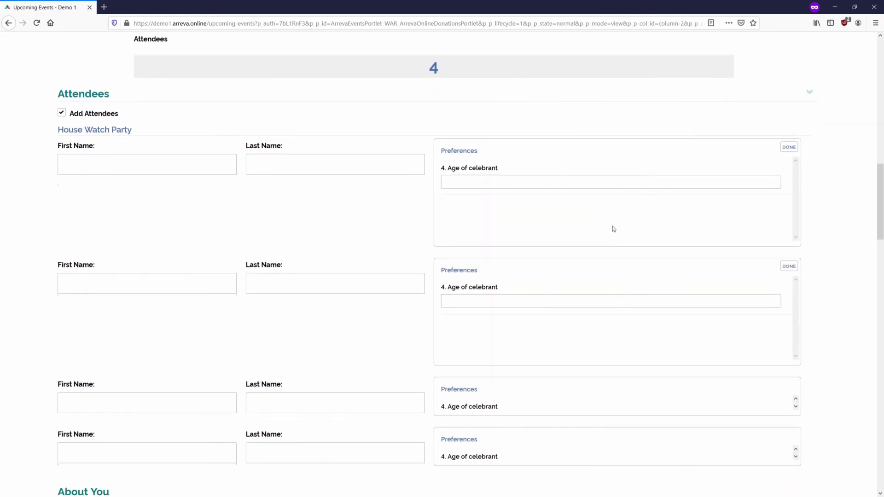
pyautogui.click(503, 182)
pyautogui.click(514, 228)
pyautogui.moveTo(449, 167); pyautogui.dragTo(547, 172)
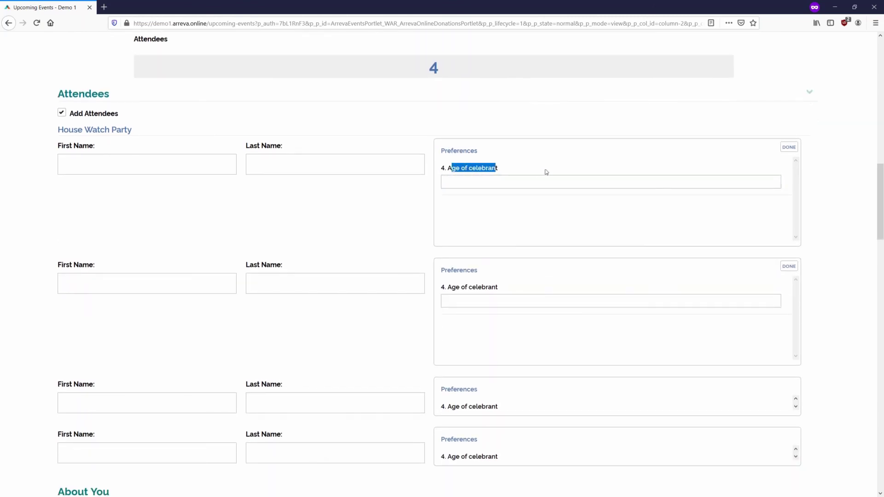
pyautogui.click(537, 172)
pyautogui.tripleClick(509, 172)
pyautogui.click(508, 174)
# Review the rest of the registration form: attendees, About You, billing, credit card, comments and mailing preferences
pyautogui.scroll(1, 499, 225)
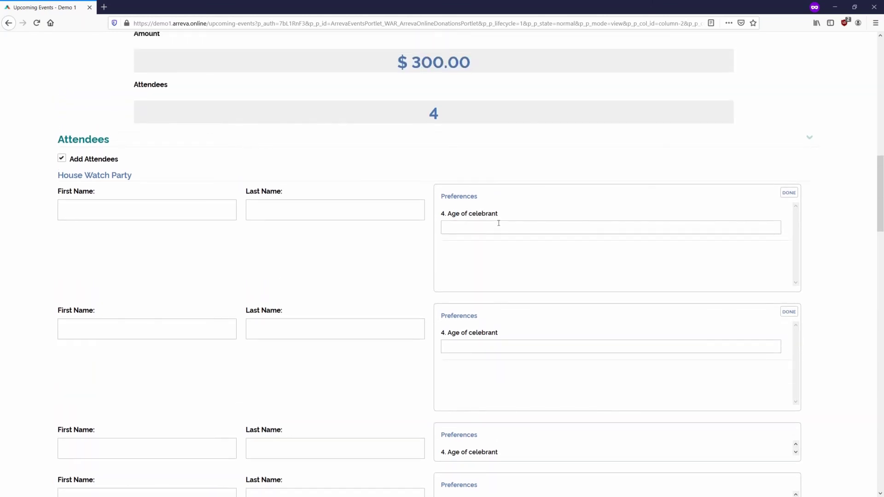
pyautogui.scroll(2, 294, 250)
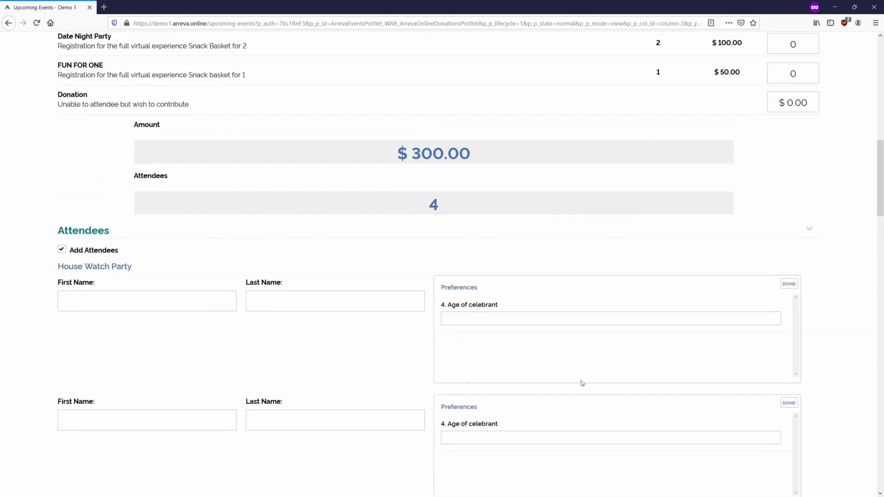
pyautogui.scroll(-2, 533, 347)
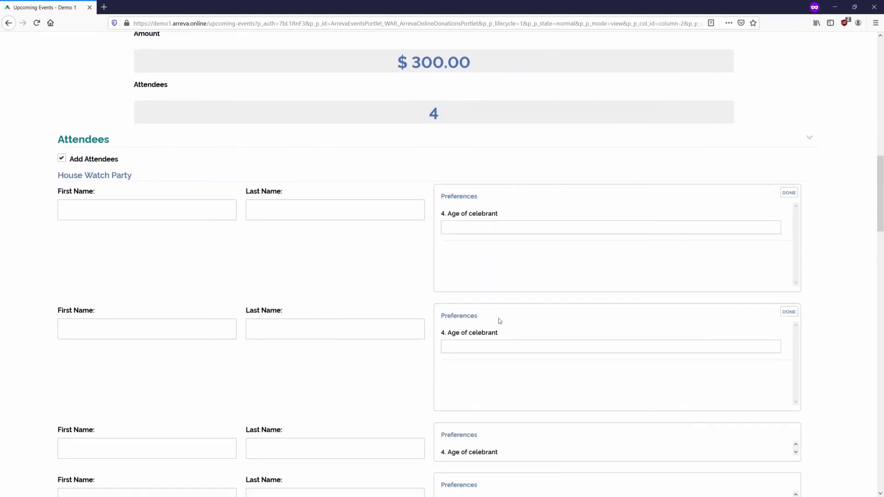
pyautogui.scroll(-2, 158, 268)
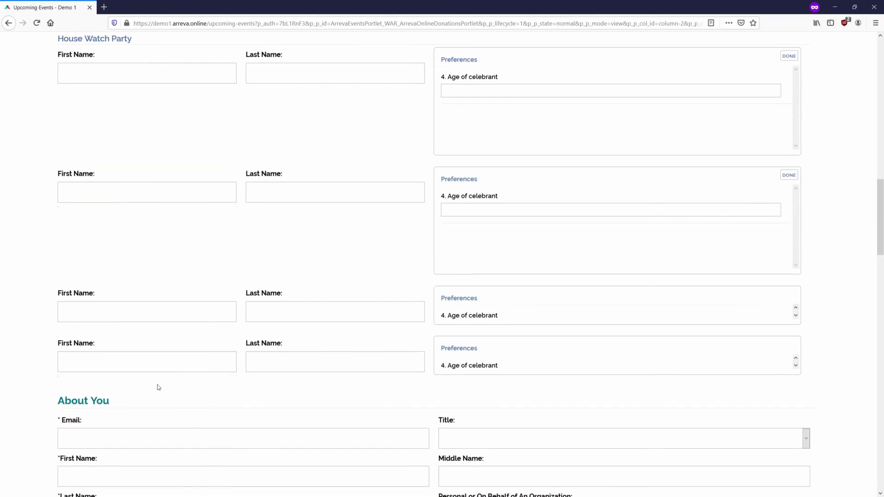
pyautogui.scroll(2, 164, 388)
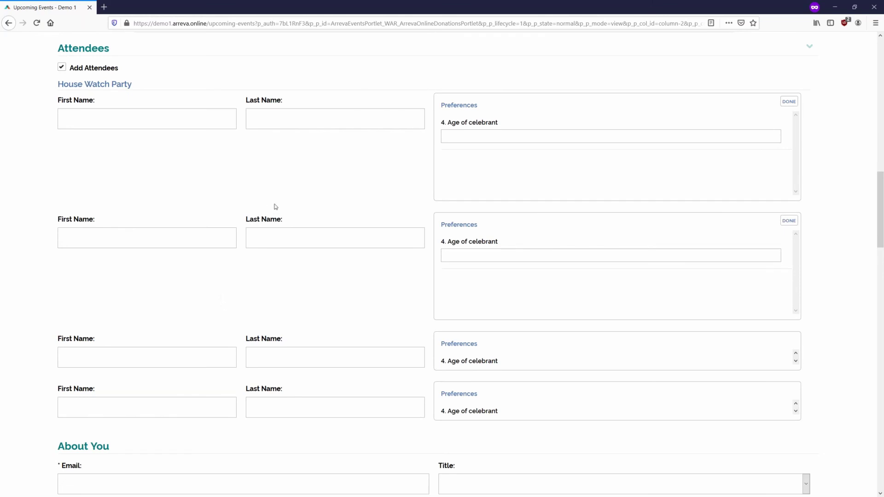
pyautogui.scroll(-5, 337, 221)
pyautogui.scroll(-3, 365, 156)
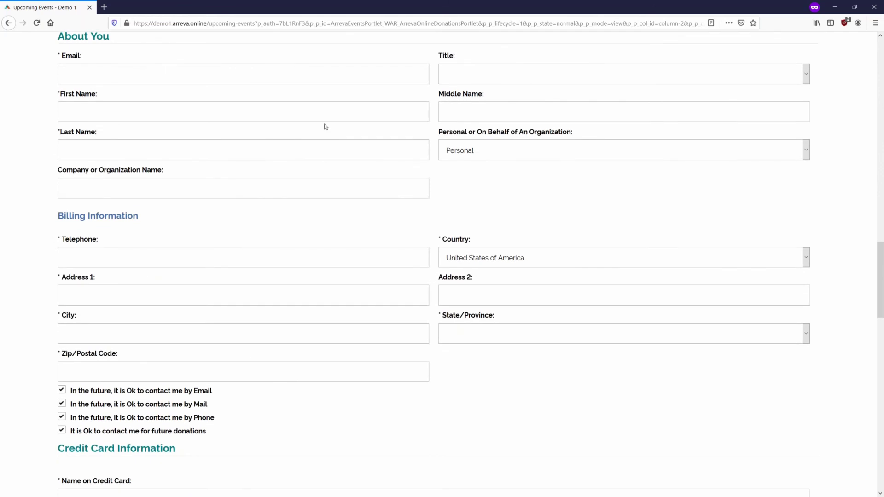
pyautogui.scroll(-7, 331, 133)
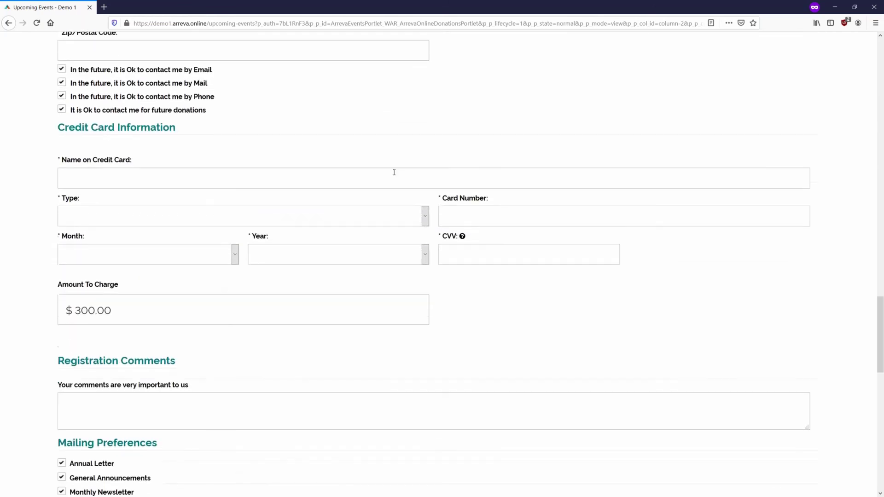
pyautogui.scroll(-2, 271, 235)
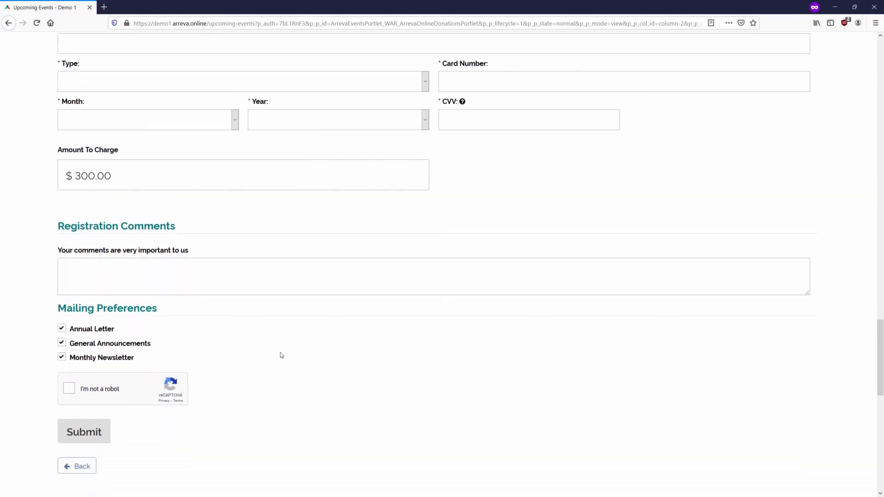
# Try submitting the blank registration form and decline to continue at the Acceptance prompt
pyautogui.click(89, 436)
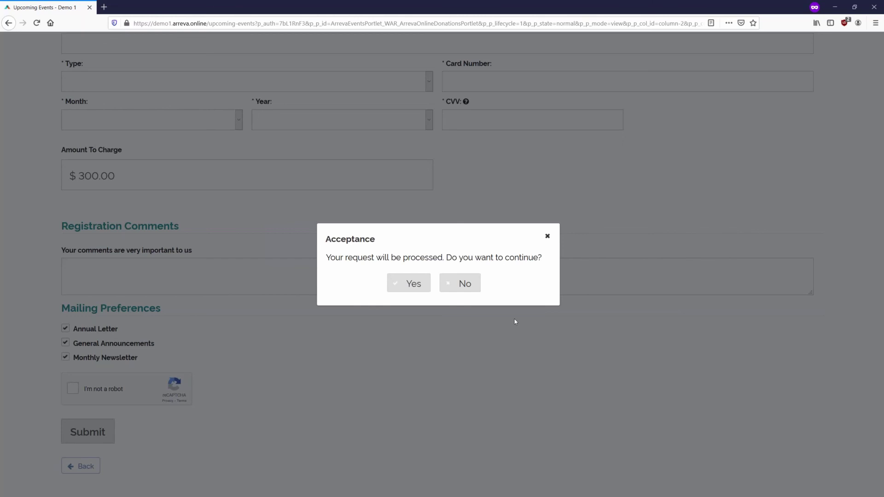
pyautogui.click(453, 283)
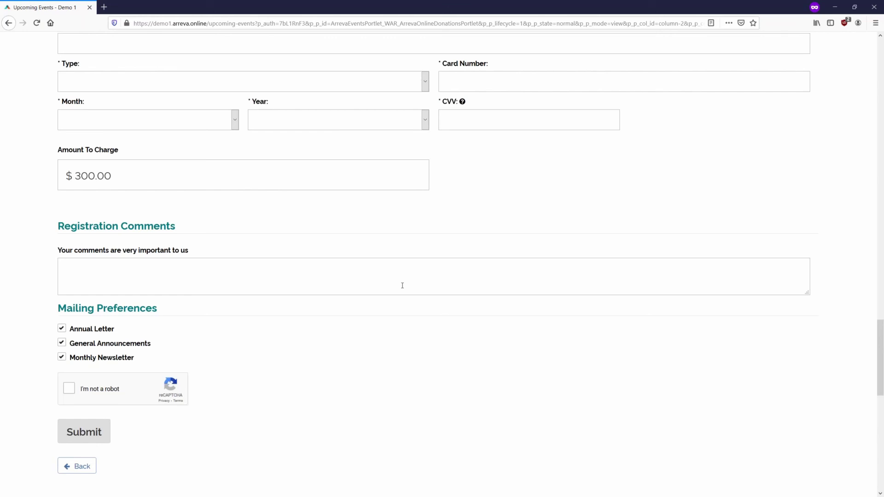
pyautogui.scroll(5, 359, 363)
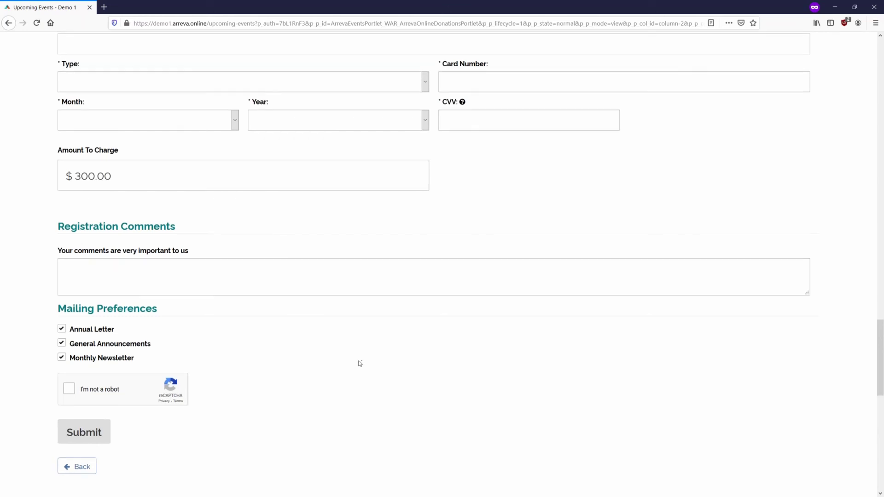